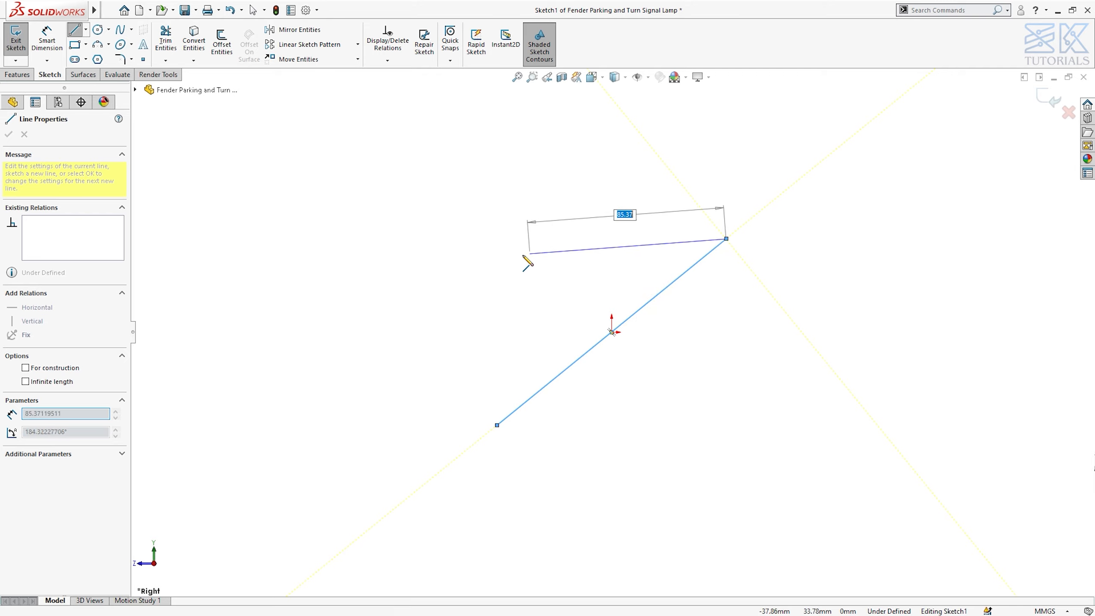
# Step: Draw a horizontal line from the diagonal's upper end, followed by a vertical line about 10 mm long going down from it
pyautogui.click(506, 239)
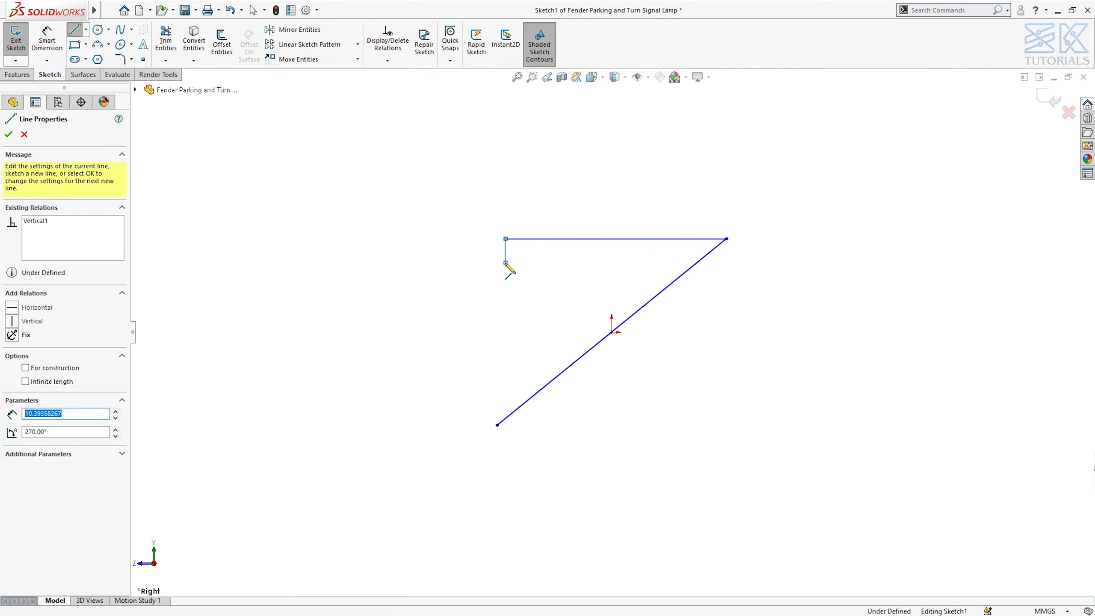
pyautogui.doubleClick(506, 262)
pyautogui.press('Escape')
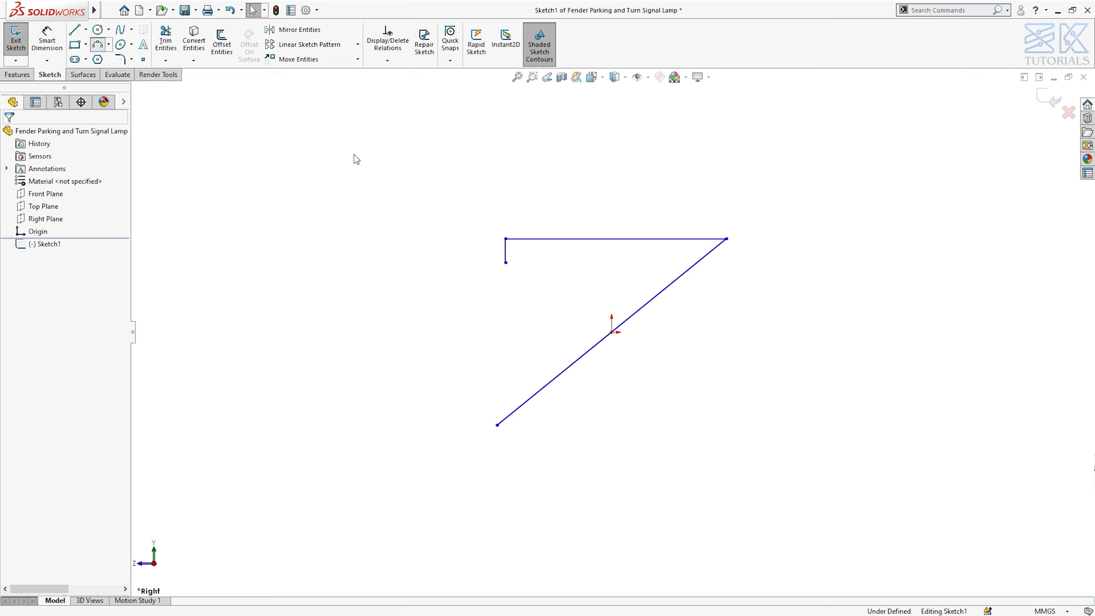
# Step: Add a three-point arc of about 26 mm radius from the short vertical line's lower end, bulging inward towards the diagonal
pyautogui.click(506, 263)
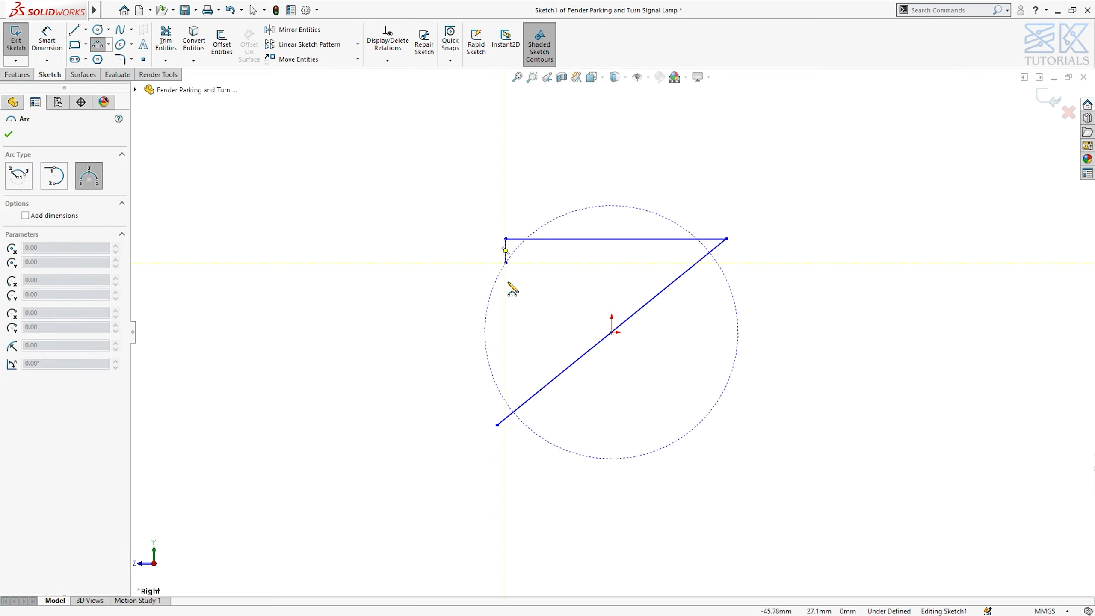
pyautogui.click(518, 370)
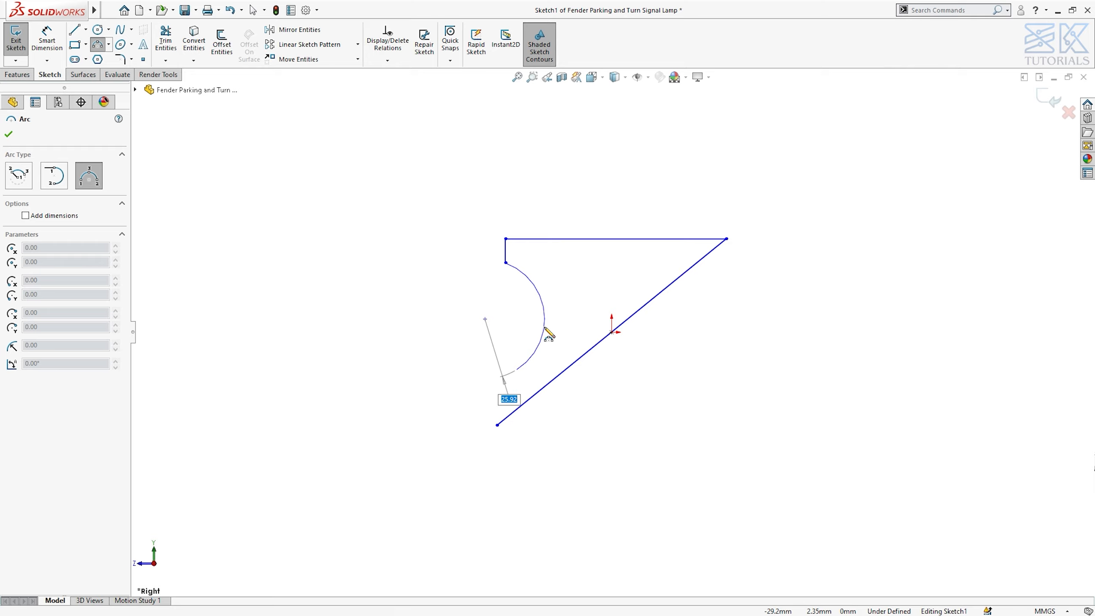
pyautogui.click(545, 329)
pyautogui.press('Escape')
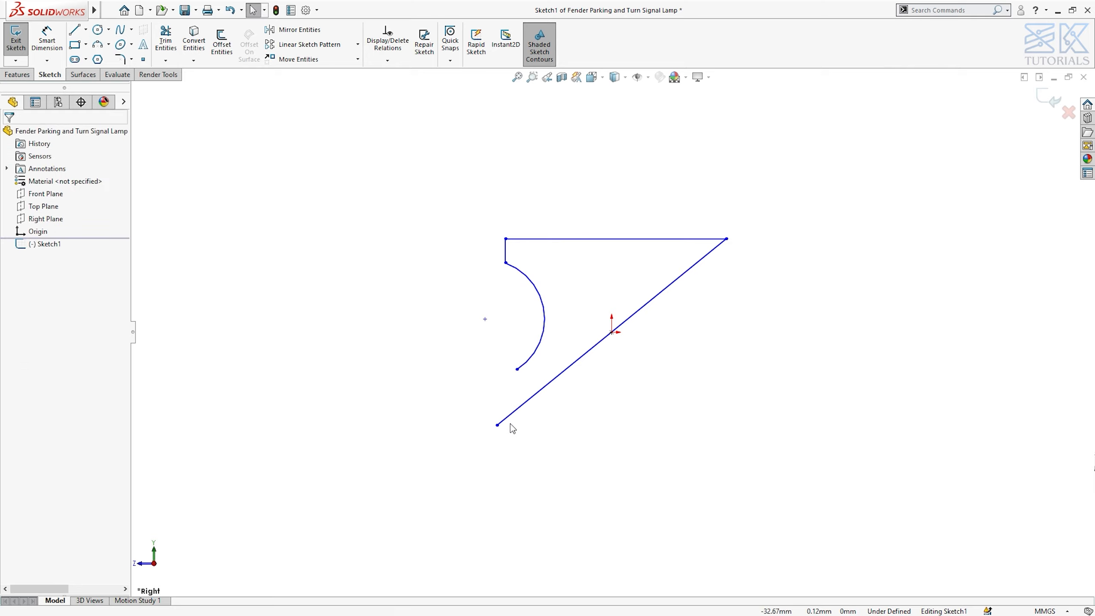
# Step: Close the profile with a short line perpendicular to the diagonal's lower end and another line to the arc's free end
pyautogui.press('l')
pyautogui.click(498, 425)
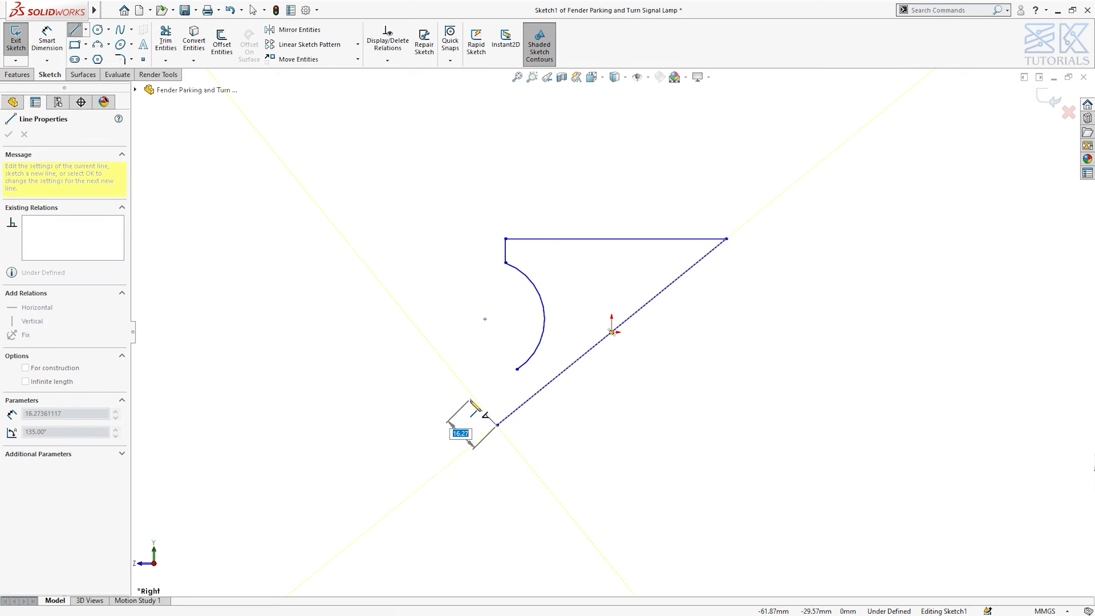
pyautogui.click(473, 395)
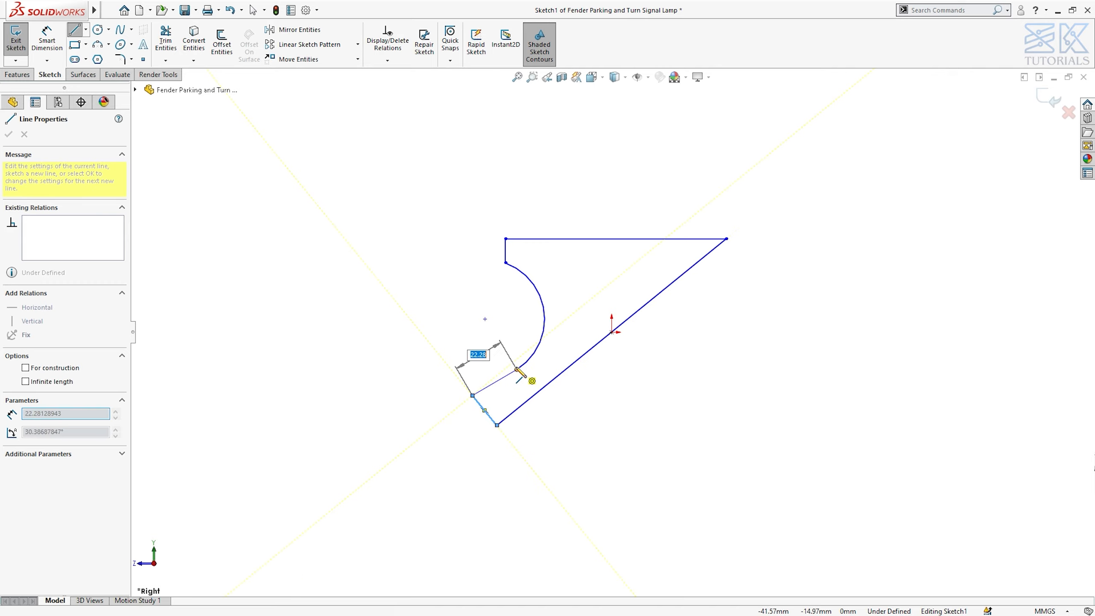
pyautogui.click(517, 370)
pyautogui.press('Escape')
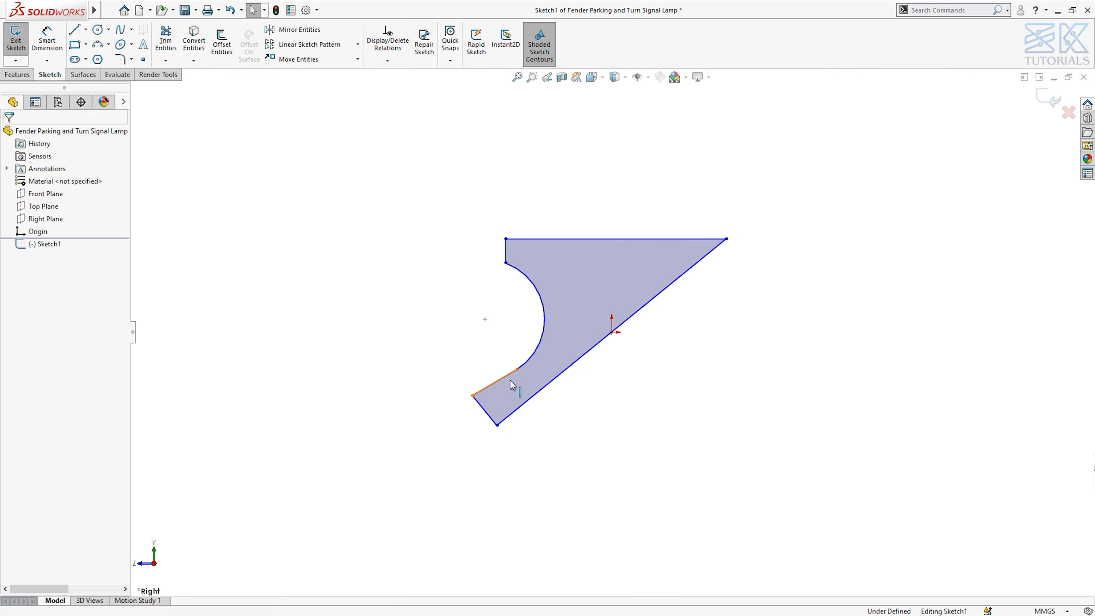
# Step: Make the line below the arc parallel to the long diagonal, and make the arc tangent to that line
pyautogui.click(510, 377)
pyautogui.keyDown('ctrl'); pyautogui.click(526, 403); pyautogui.keyUp('ctrl')
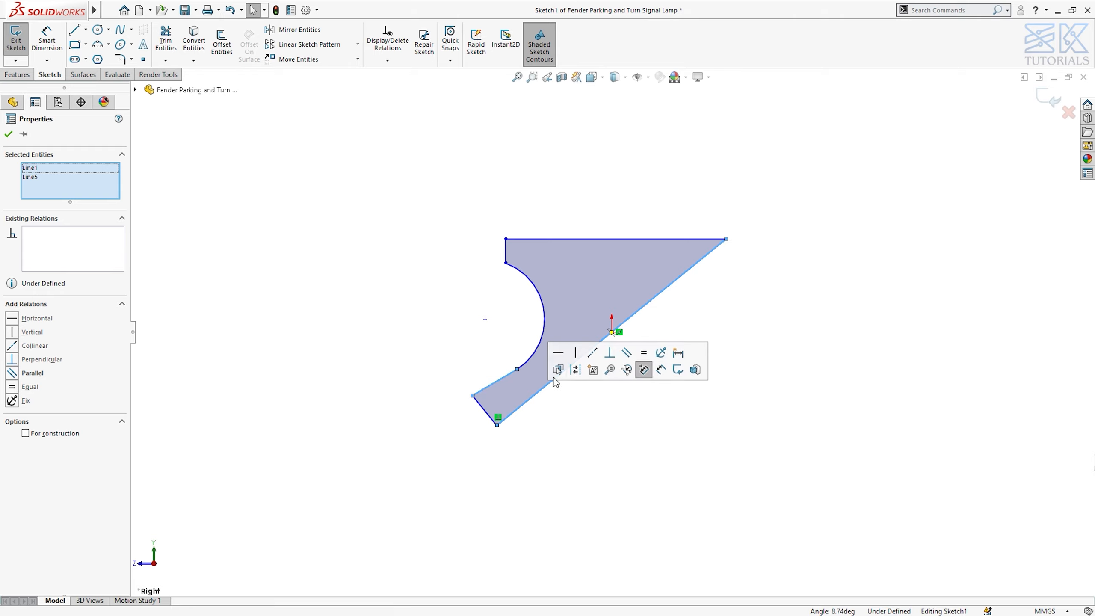
pyautogui.click(620, 360)
pyautogui.click(552, 406)
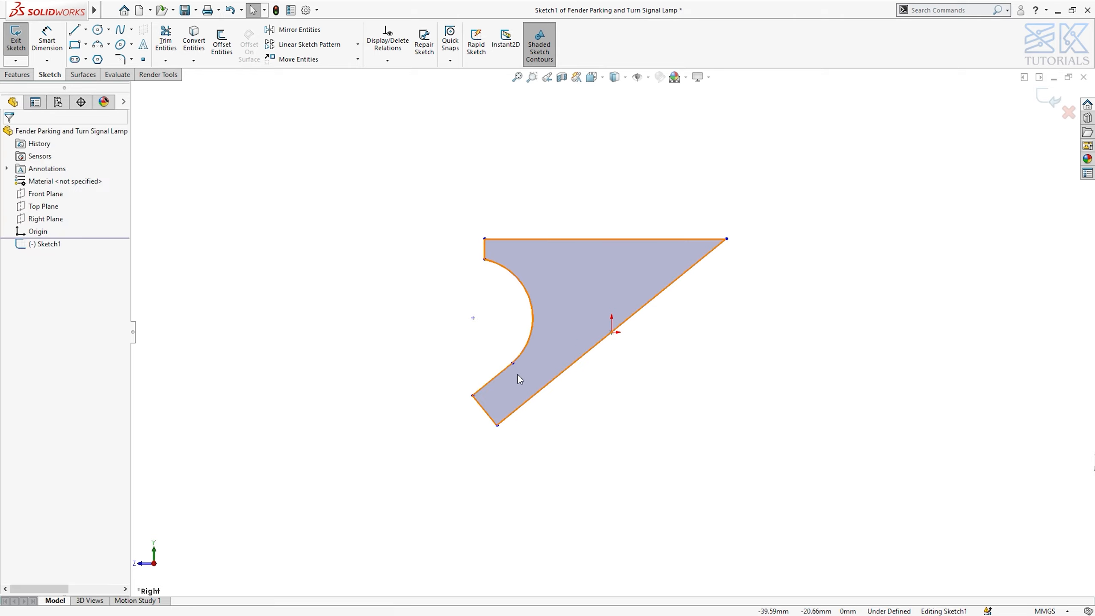
pyautogui.click(516, 364)
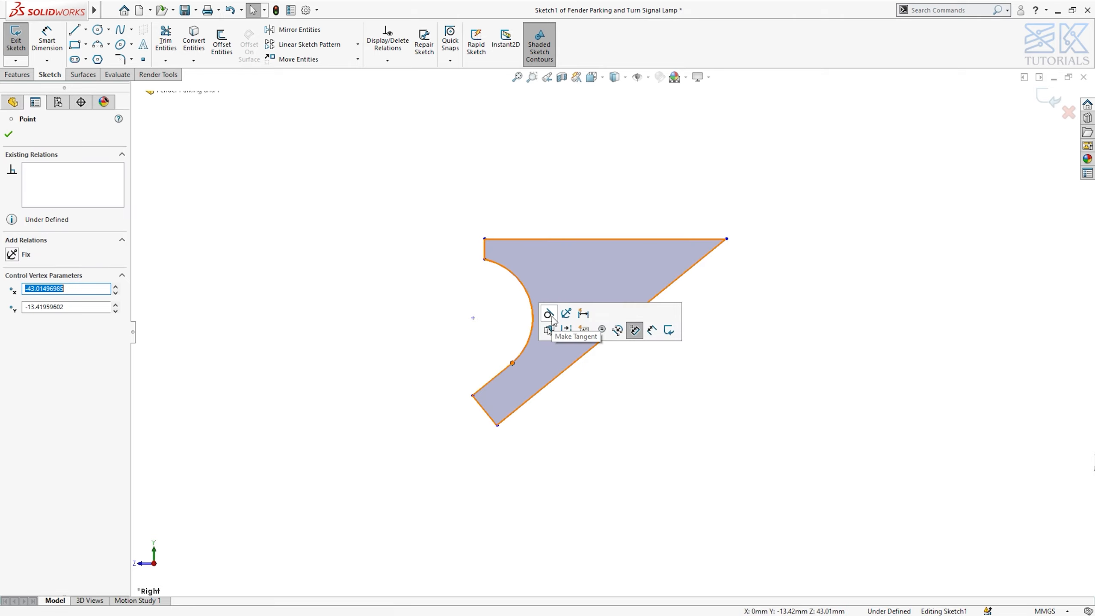
pyautogui.click(378, 311)
# Step: Dimension the horizontal span of the long diagonal line as 8 mm
pyautogui.moveTo(376, 376); pyautogui.dragTo(401, 279, button='right')
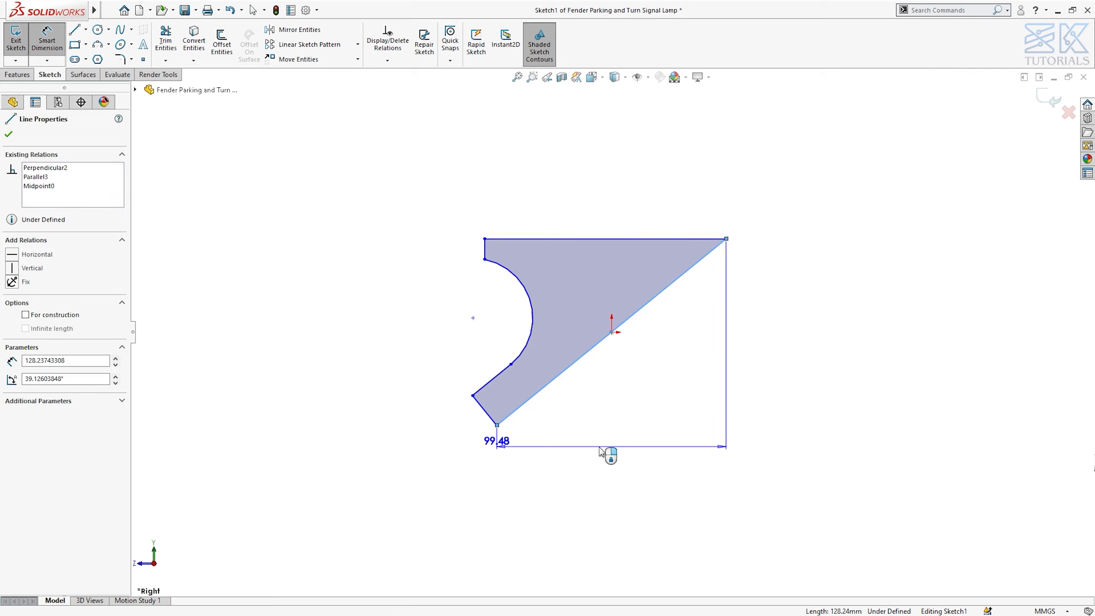
pyautogui.click(601, 451)
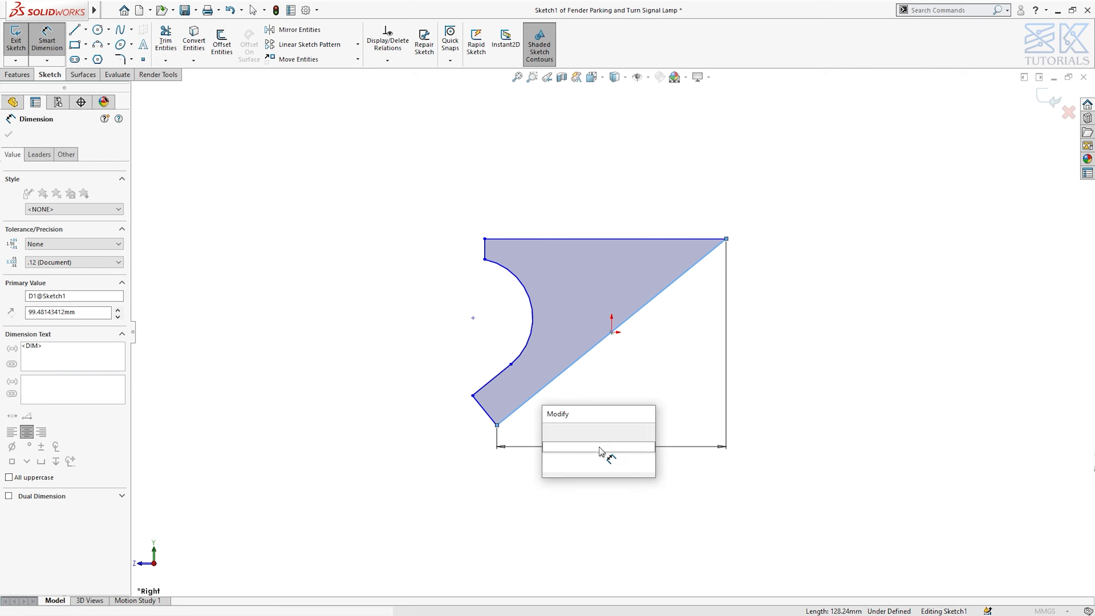
pyautogui.write('8')
pyautogui.press('Return')
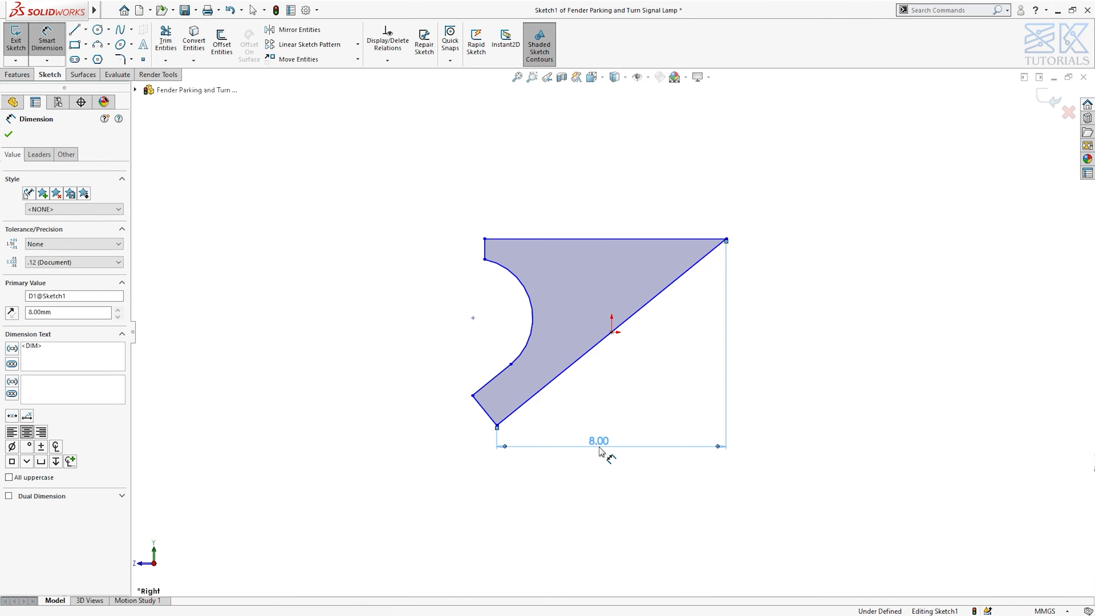
# Step: Dimension the profile's upper horizontal line as 6.5 mm
pyautogui.click(587, 244)
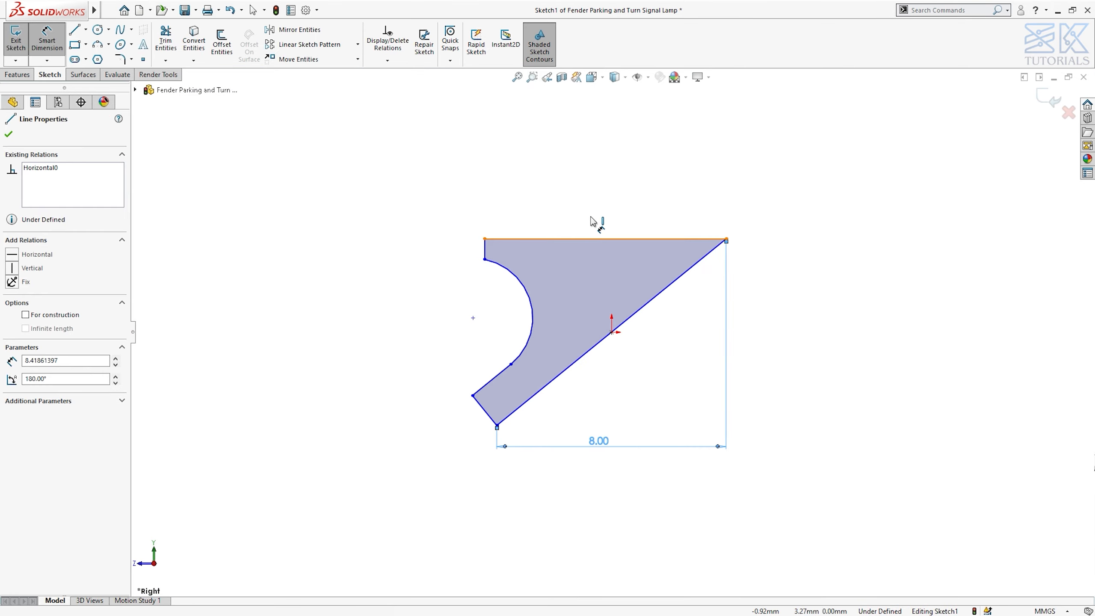
pyautogui.click(592, 219)
pyautogui.click(592, 219)
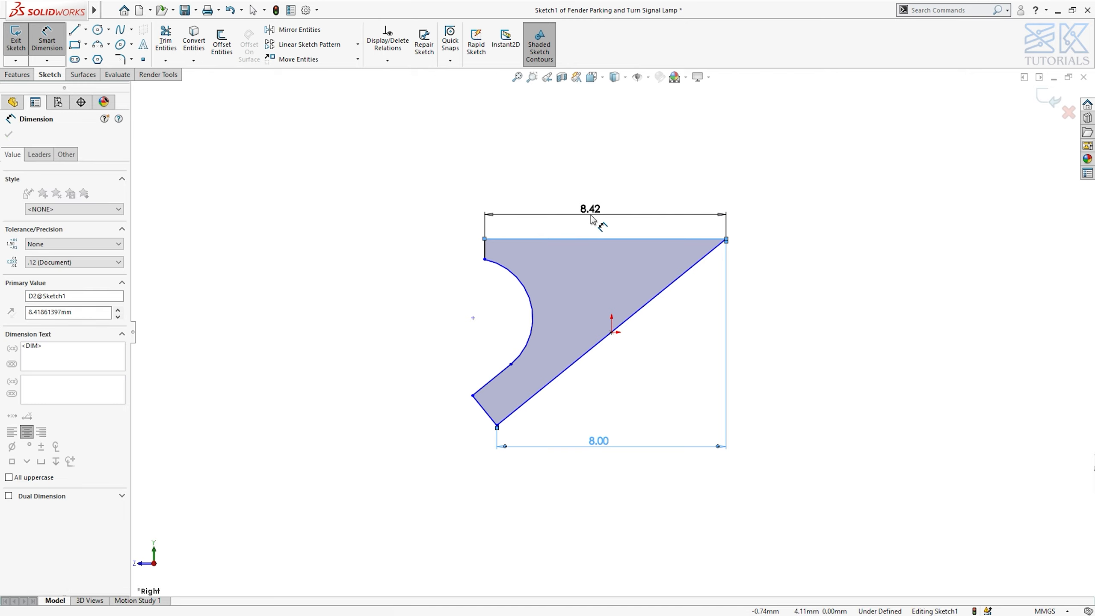
pyautogui.write('6.5')
pyautogui.press('Return')
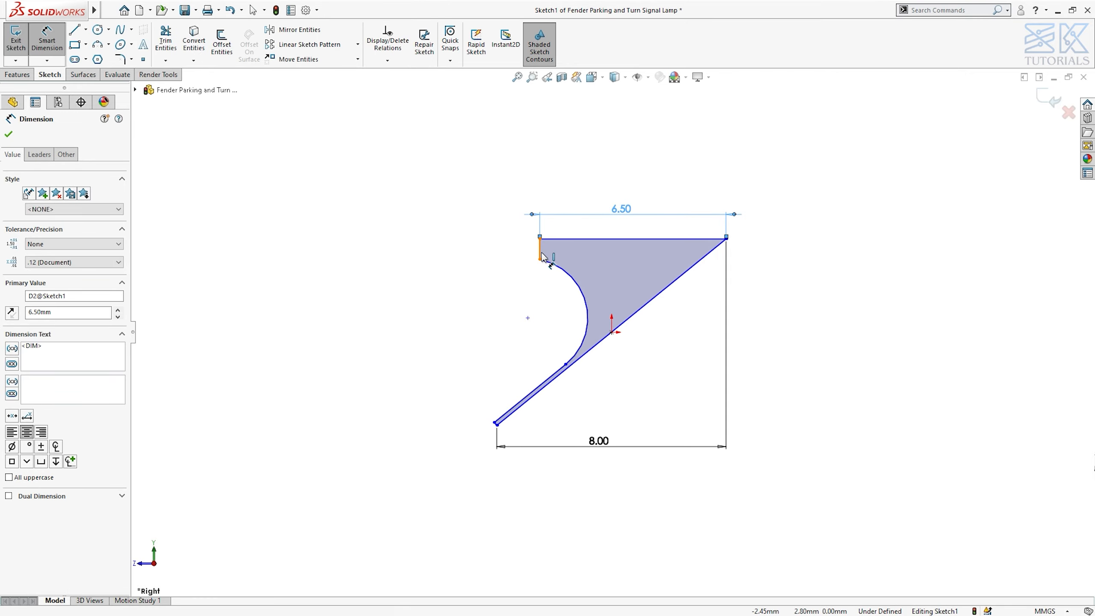
# Step: Dimension the short vertical line above the arc as 0.5 mm
pyautogui.click(540, 248)
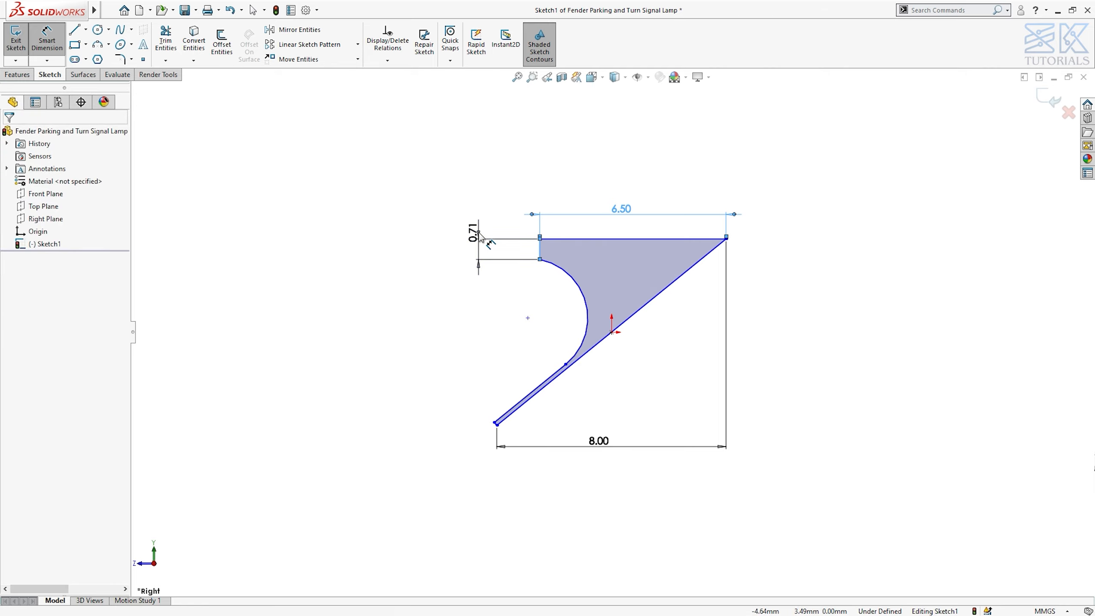
pyautogui.click(479, 234)
pyautogui.write('1')
pyautogui.press('Return')
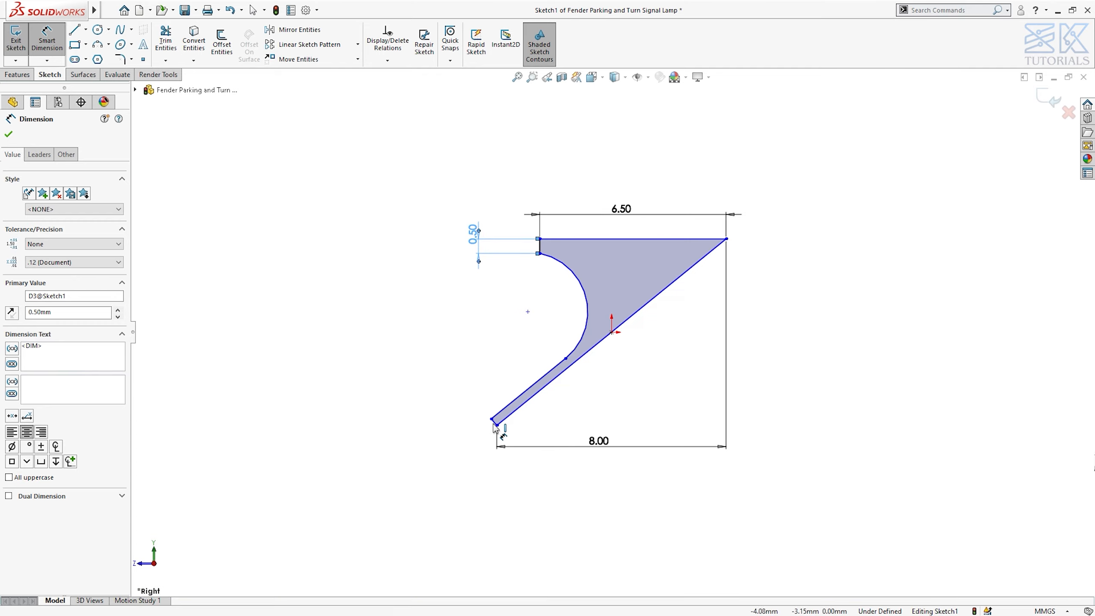
# Step: Dimension the short end line at the foot of the diagonal as 1 mm
pyautogui.click(462, 437)
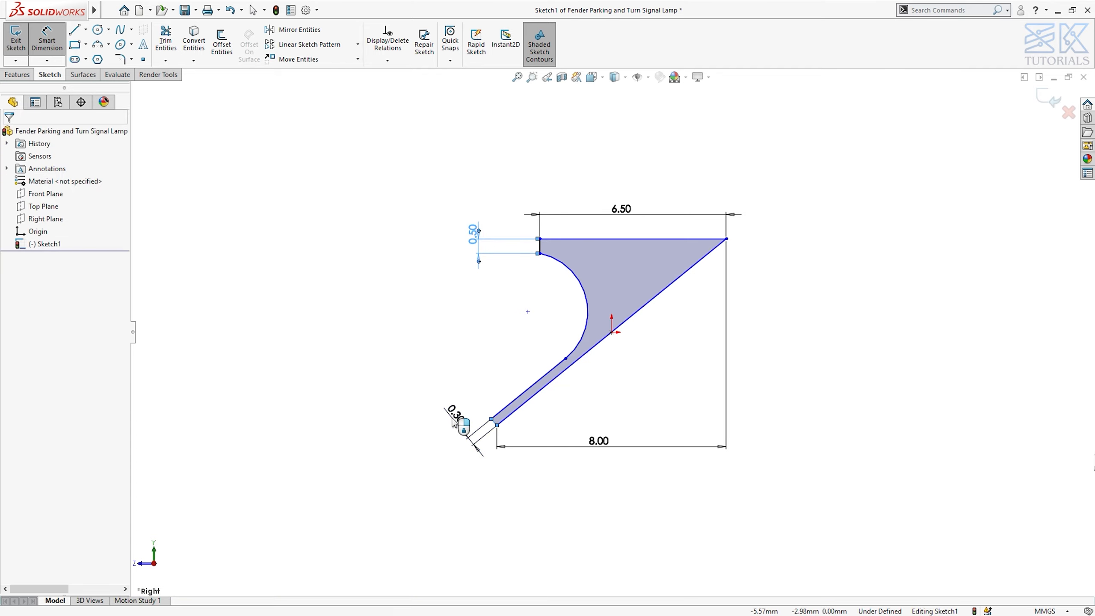
pyautogui.click(453, 421)
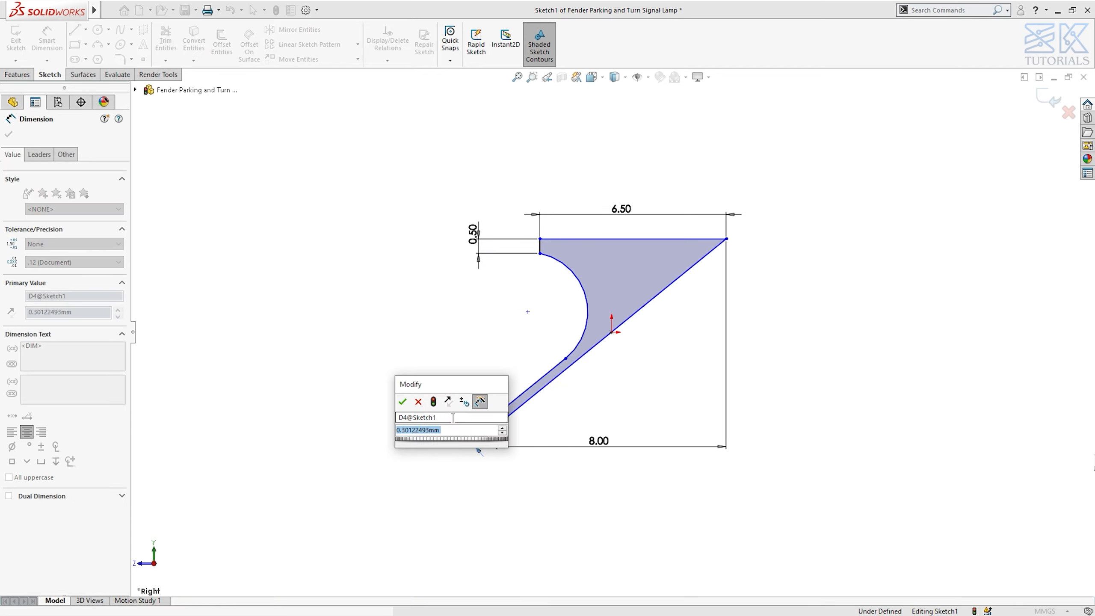
pyautogui.write('1')
pyautogui.press('Return')
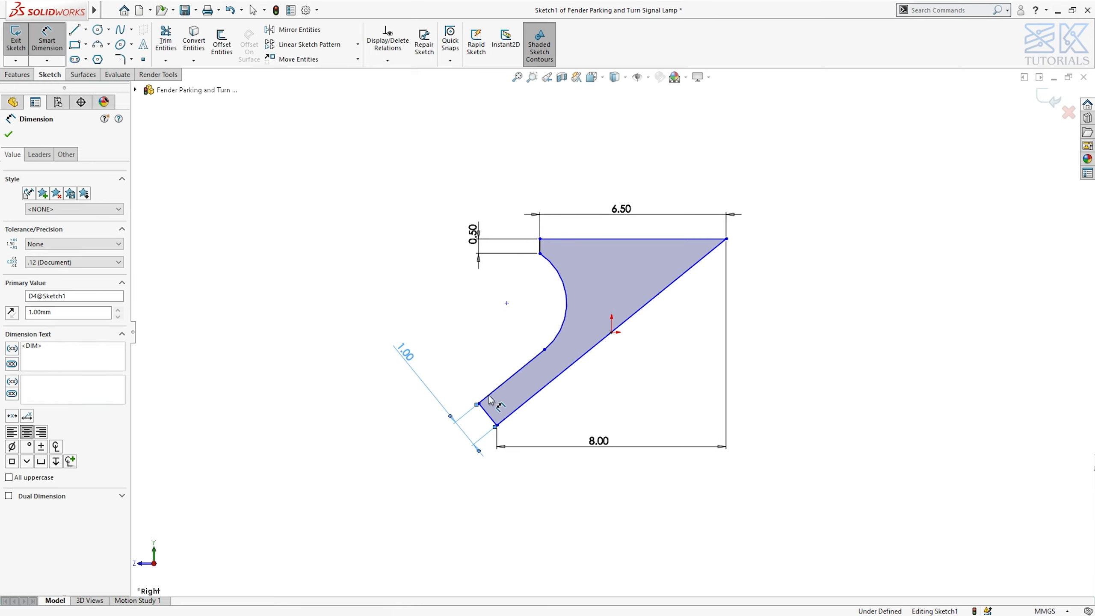
# Step: Dimension the arc's radius as 3 mm
pyautogui.click(569, 316)
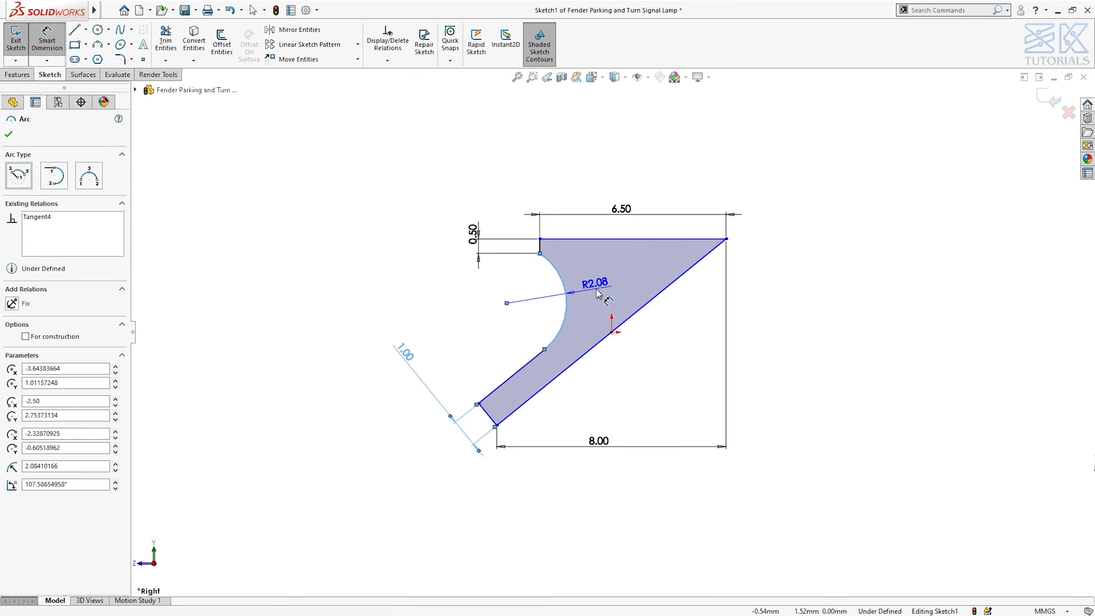
pyautogui.click(597, 289)
pyautogui.write('2')
pyautogui.press('Return')
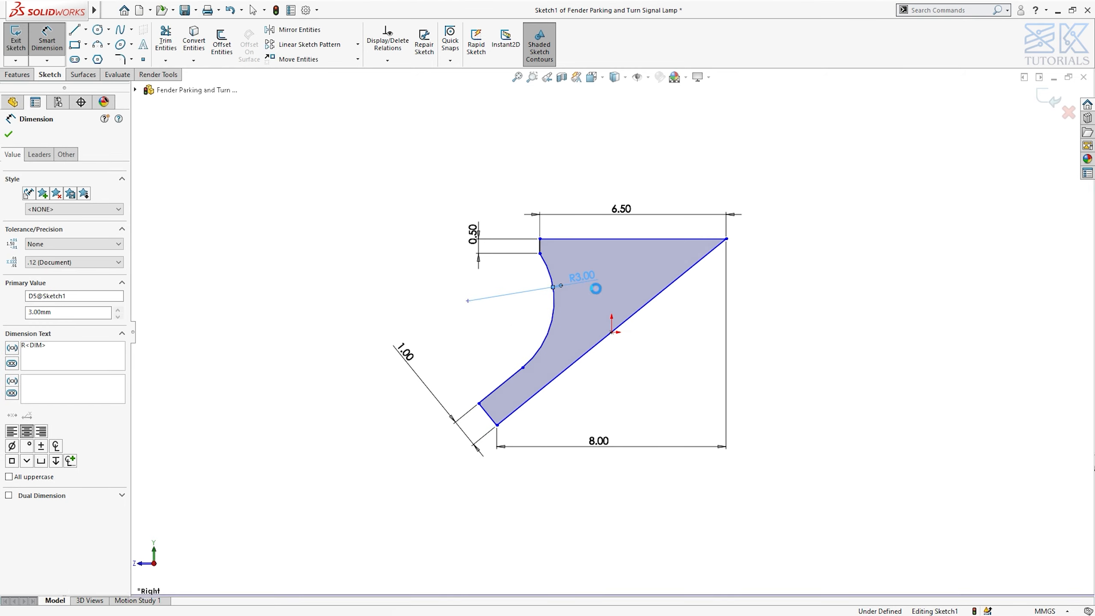
# Step: Dimension the angle between the upper horizontal line and the long diagonal as 40 degrees
pyautogui.click(648, 254)
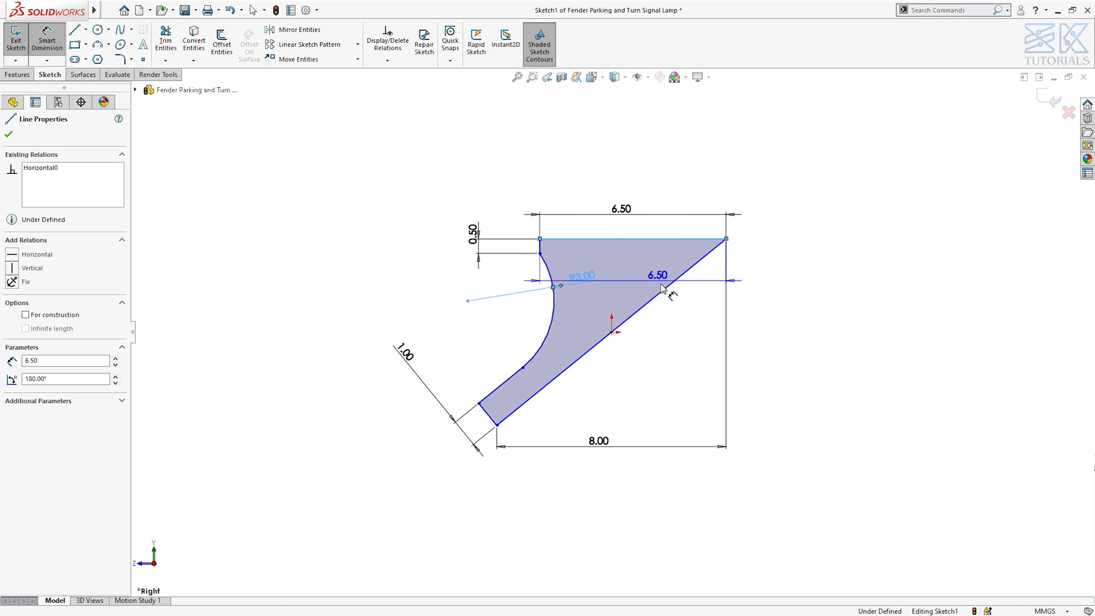
pyautogui.click(655, 291)
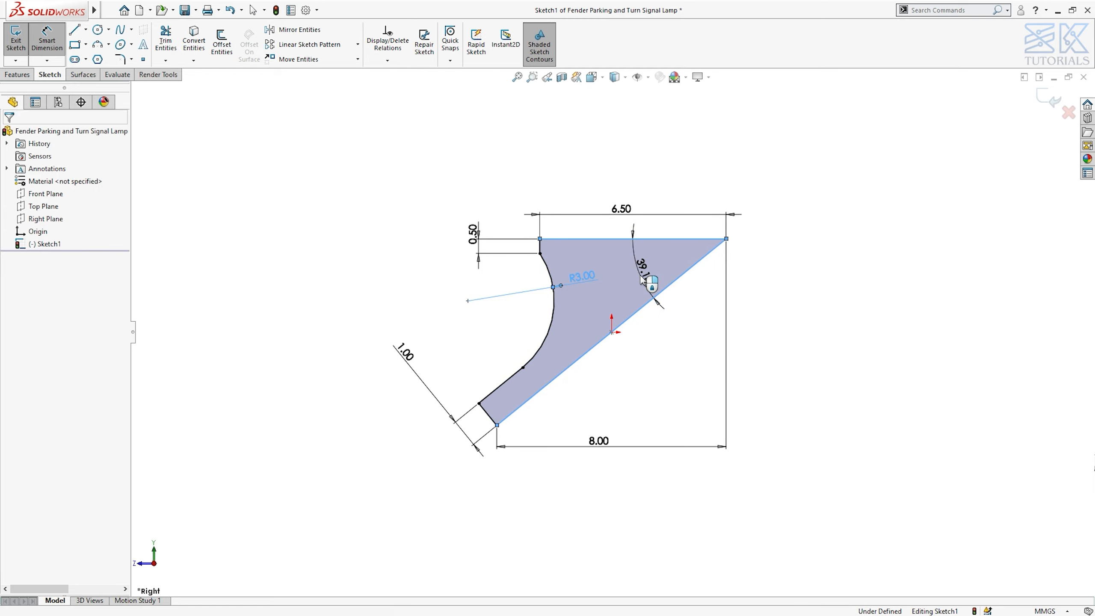
pyautogui.click(643, 279)
pyautogui.write('40')
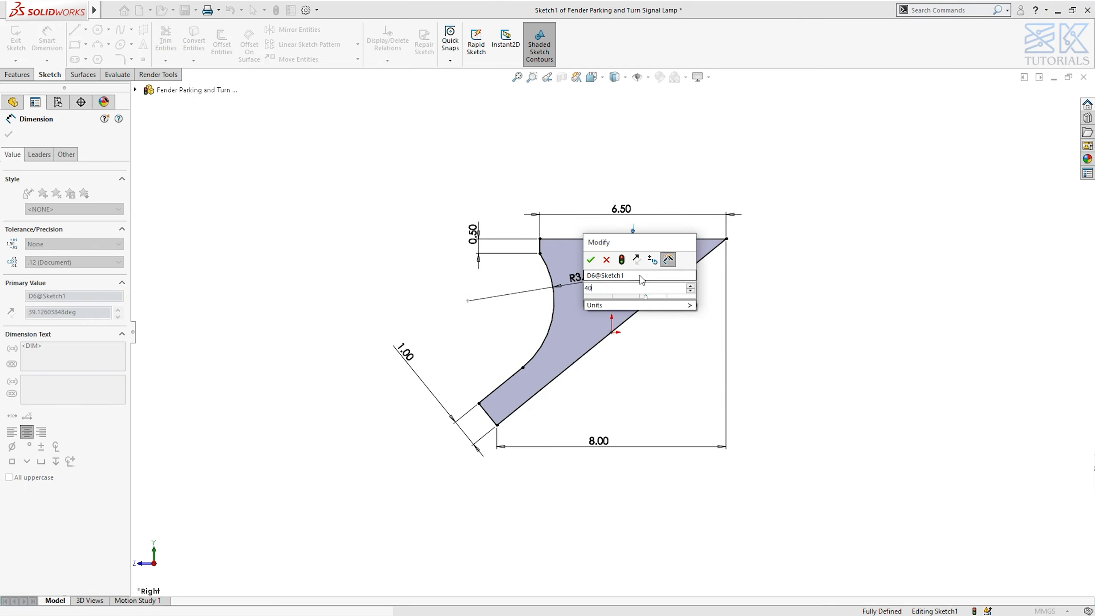
pyautogui.press('Return')
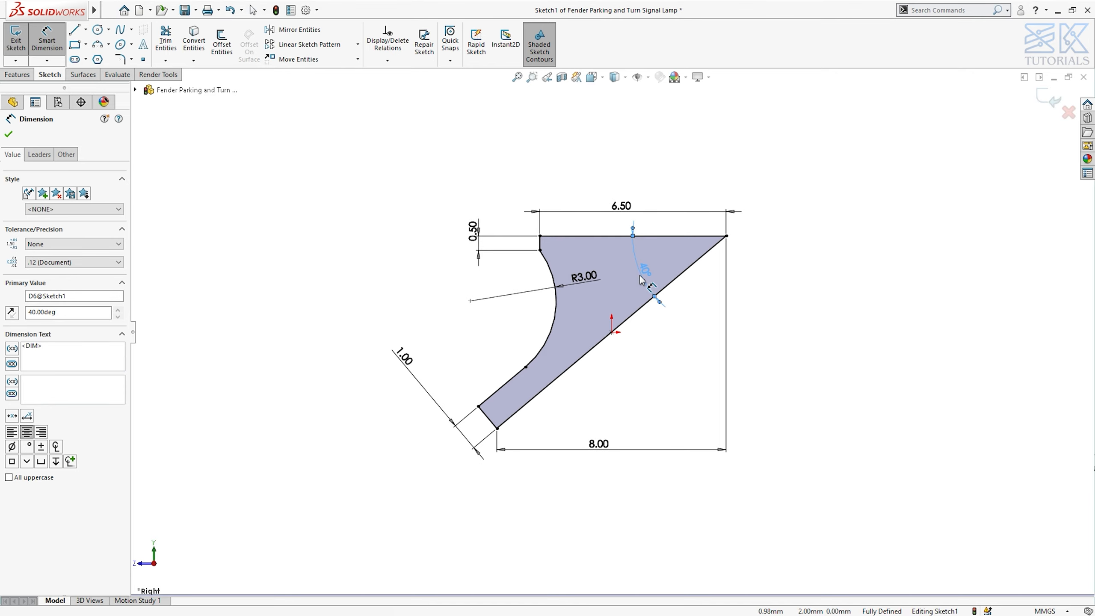
pyautogui.press('Escape')
# Step: Extrude the closed profile as a boss 8 mm deep, symmetrically about the sketch plane
pyautogui.click(30, 75)
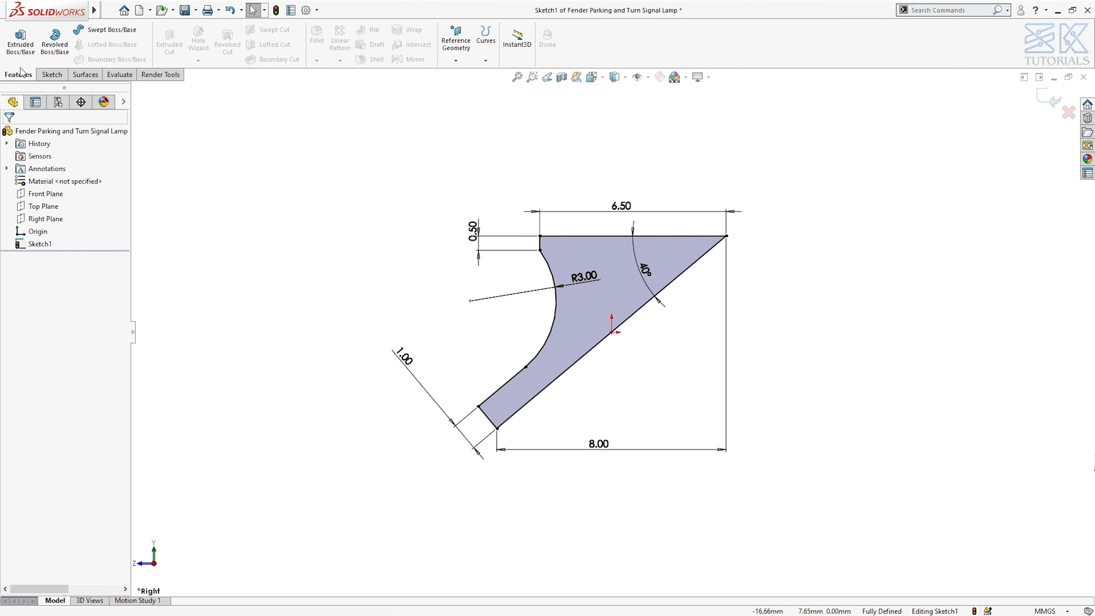
pyautogui.click(24, 48)
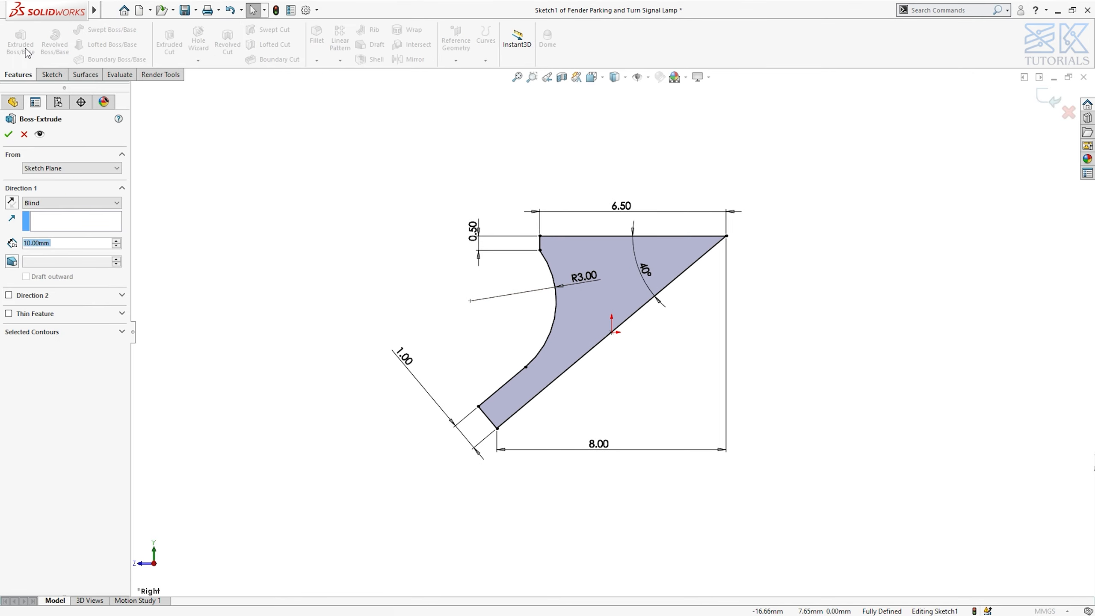
pyautogui.click(49, 203)
pyautogui.click(54, 250)
pyautogui.write('8')
pyautogui.press('Return')
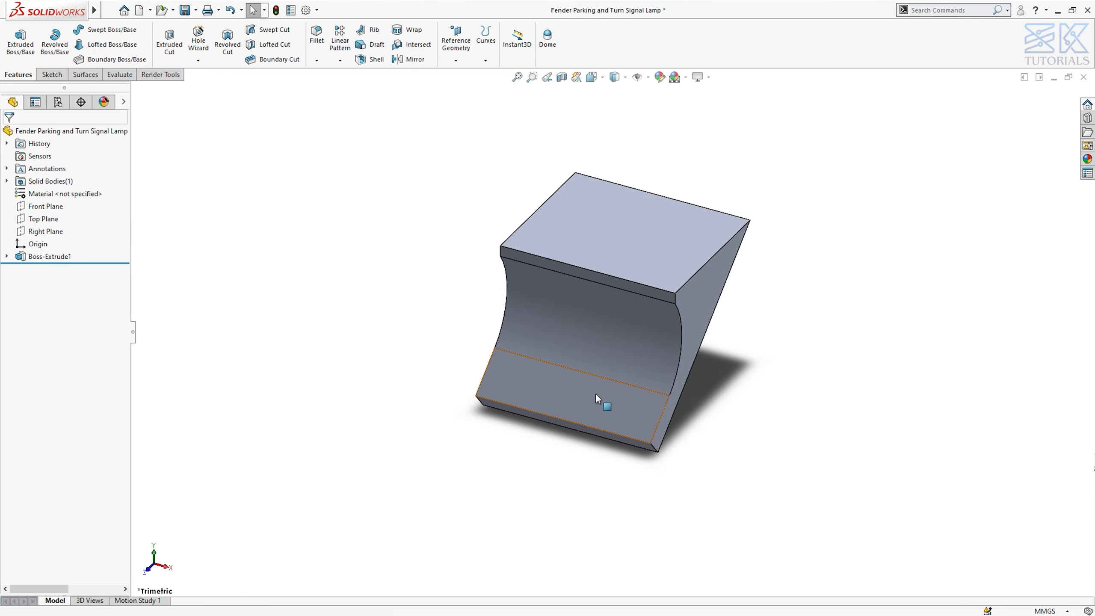
# Step: Start a sketch on the Front Plane and draw a vertical line from the body's upper edge midpoint down through the origin into the lower sloped face
pyautogui.click(56, 207)
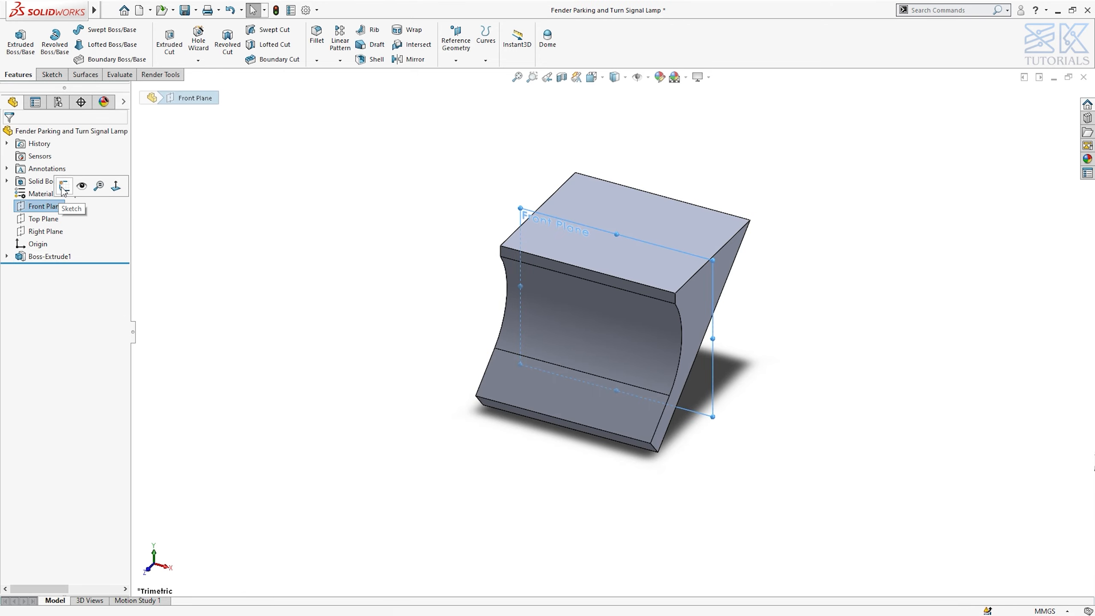
pyautogui.click(63, 191)
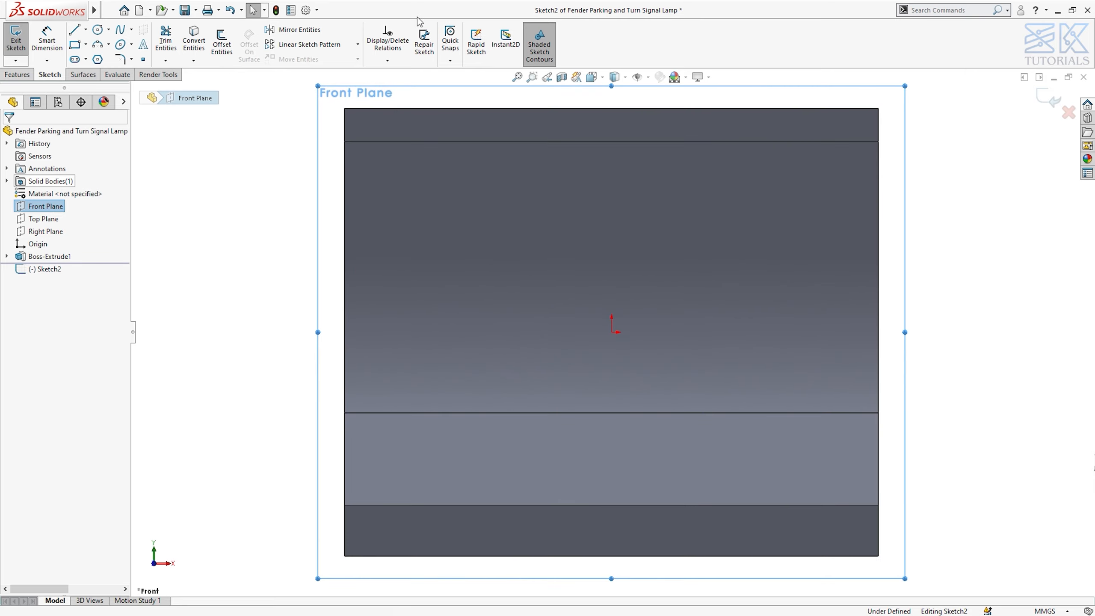
pyautogui.press('l')
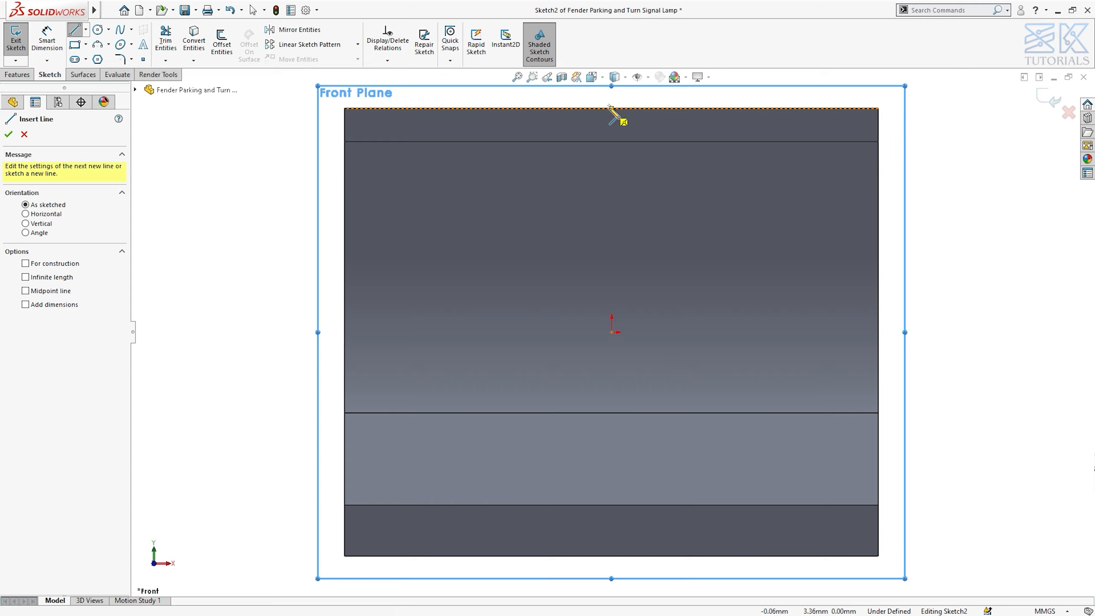
pyautogui.click(611, 108)
pyautogui.click(615, 479)
pyautogui.press('Escape')
pyautogui.press('Escape')
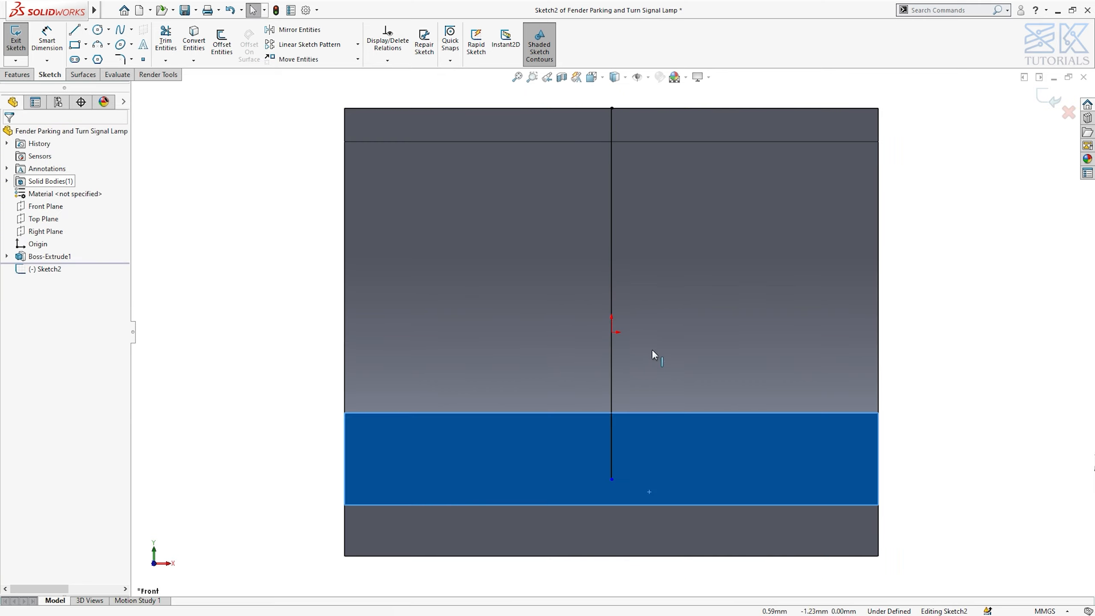
# Step: Dimension the vertical distance from the origin to the line's lower endpoint as 1.5 mm
pyautogui.press('d')
pyautogui.click(613, 332)
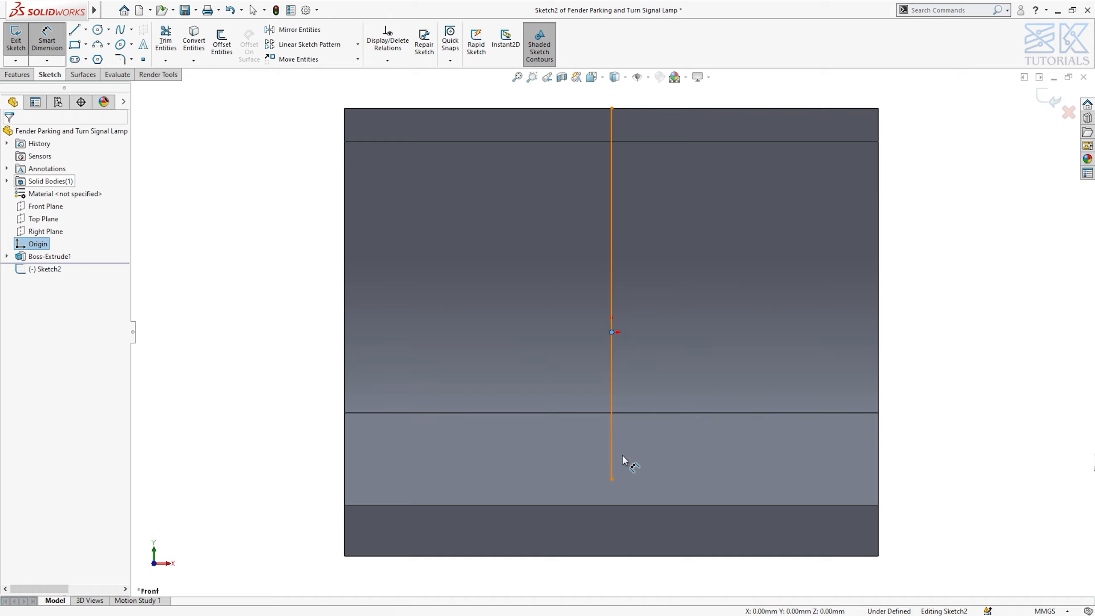
pyautogui.click(619, 480)
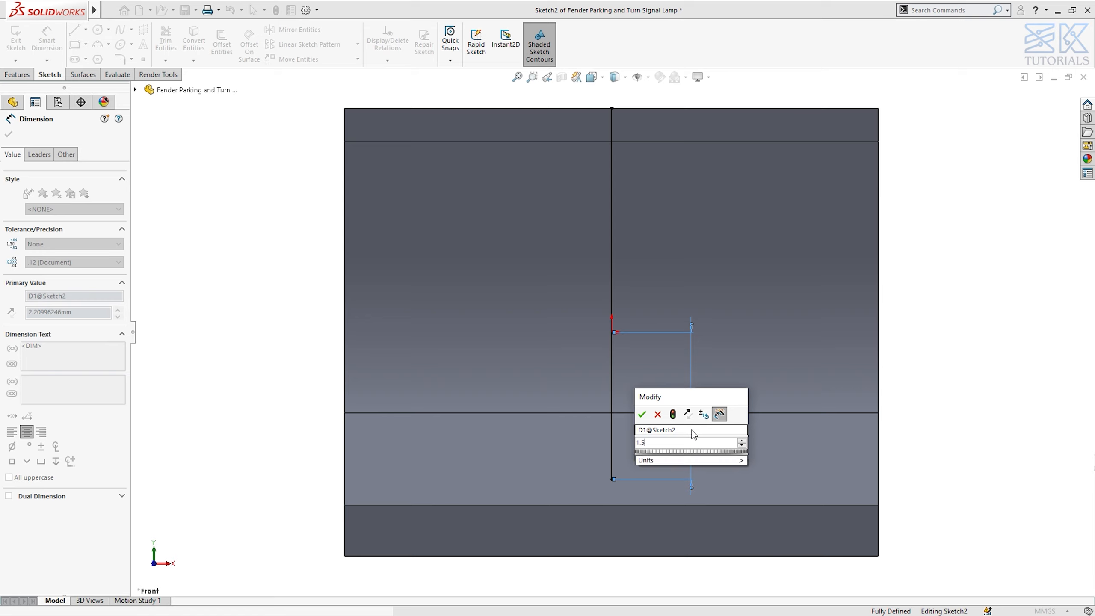
pyautogui.press('Return')
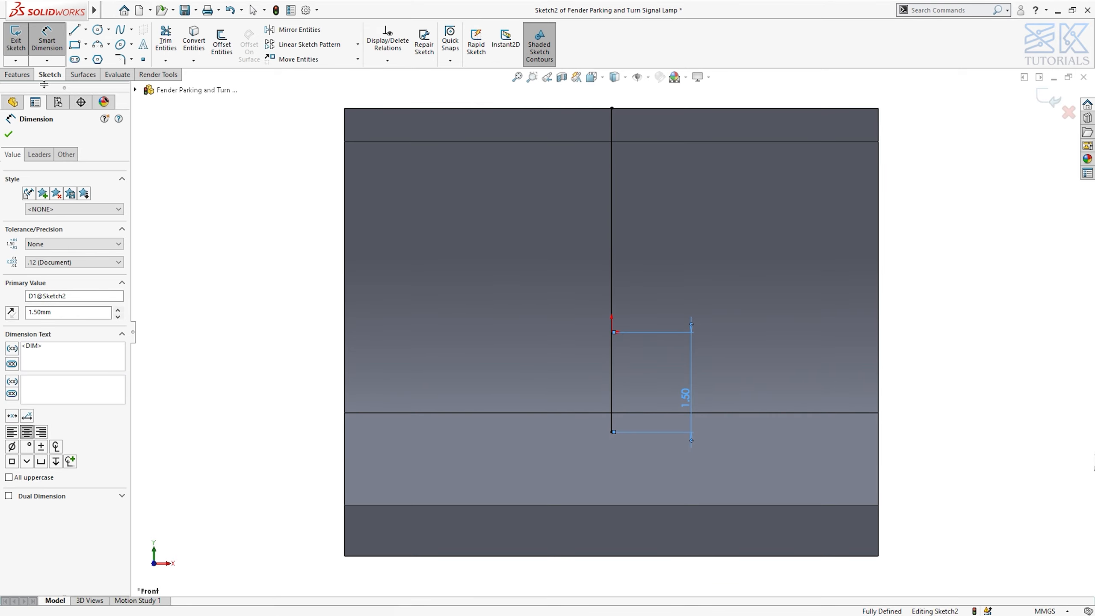
# Step: Create a swept boss with a 2 mm diameter circular profile along the vertical sketch line
pyautogui.click(25, 75)
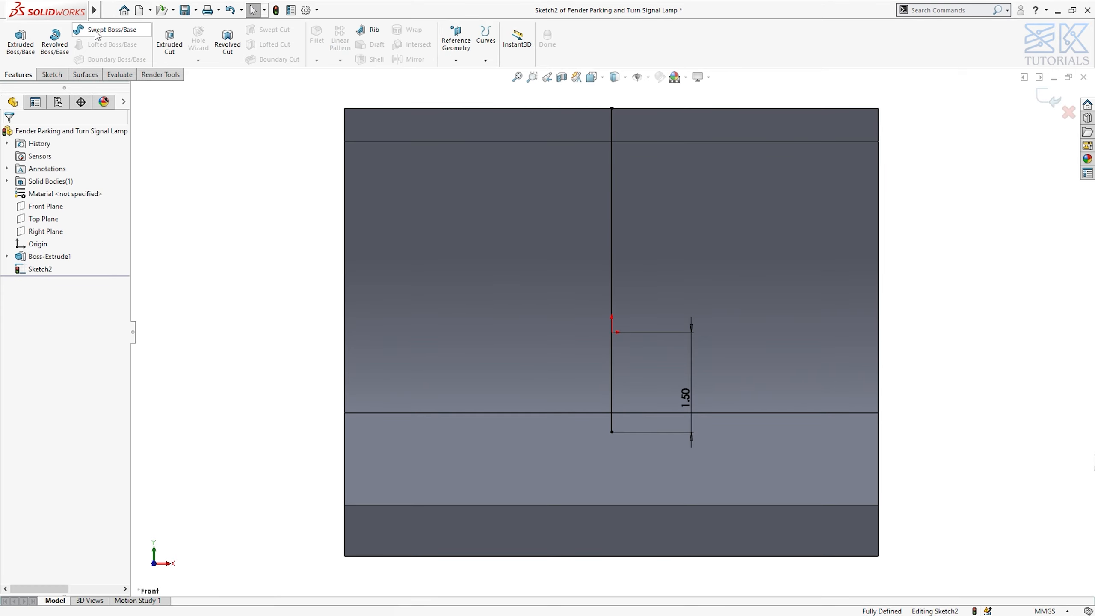
pyautogui.click(97, 35)
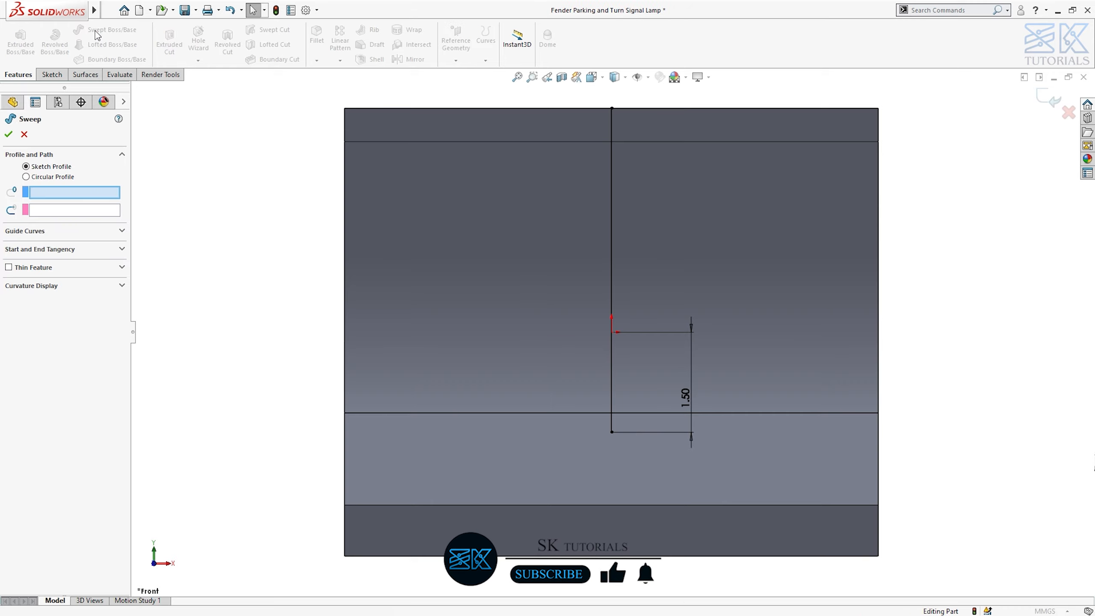
pyautogui.click(53, 177)
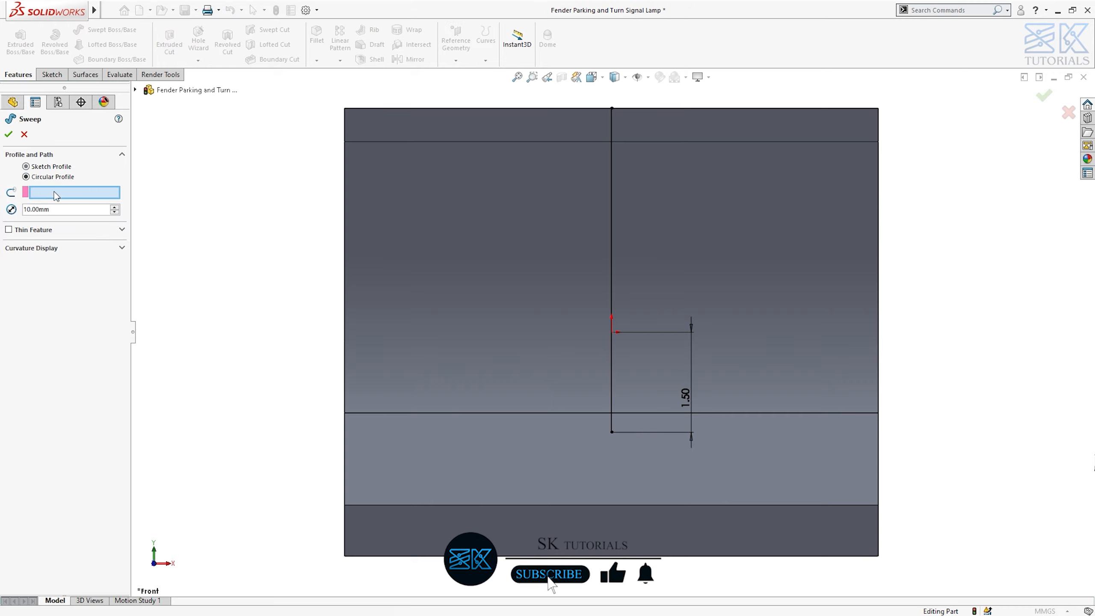
pyautogui.doubleClick(59, 208)
pyautogui.write('2')
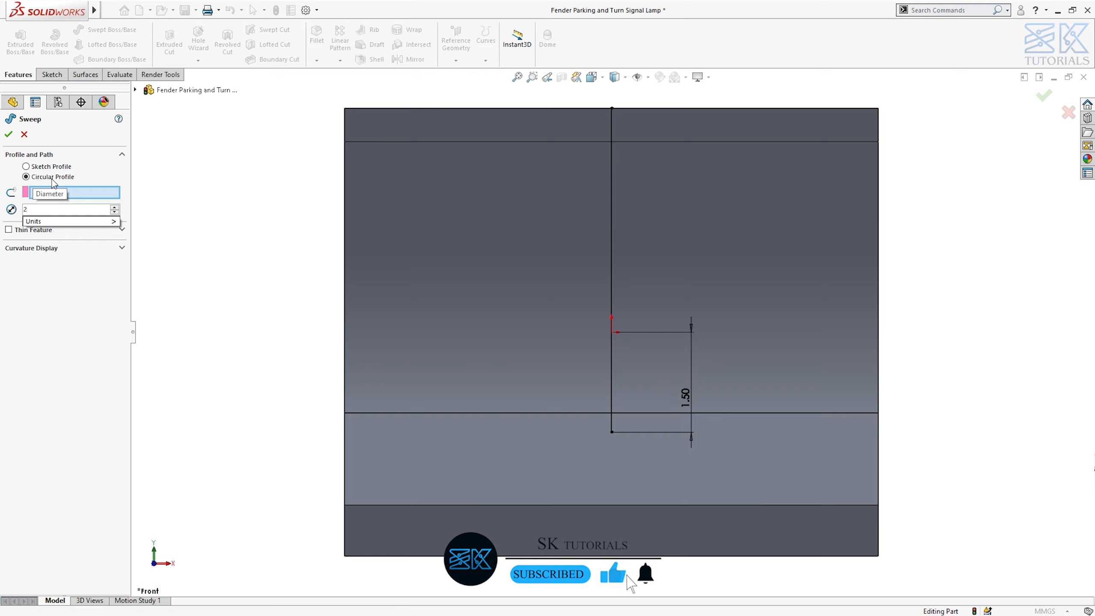
pyautogui.press('Return')
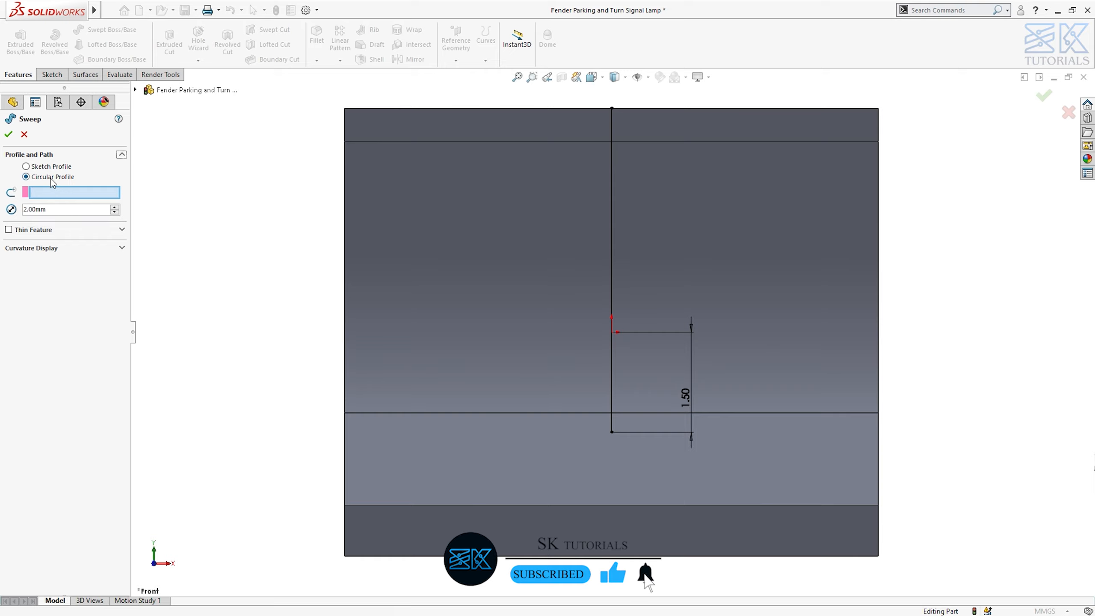
pyautogui.click(611, 365)
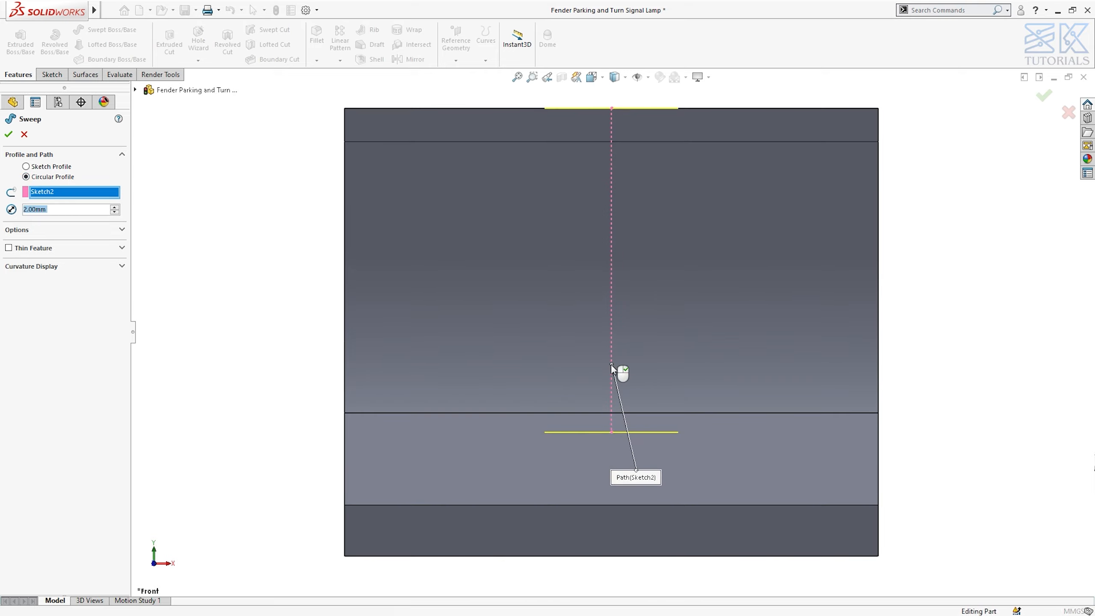
pyautogui.rightClick(611, 364)
pyautogui.hotkey('ctrl', '7')
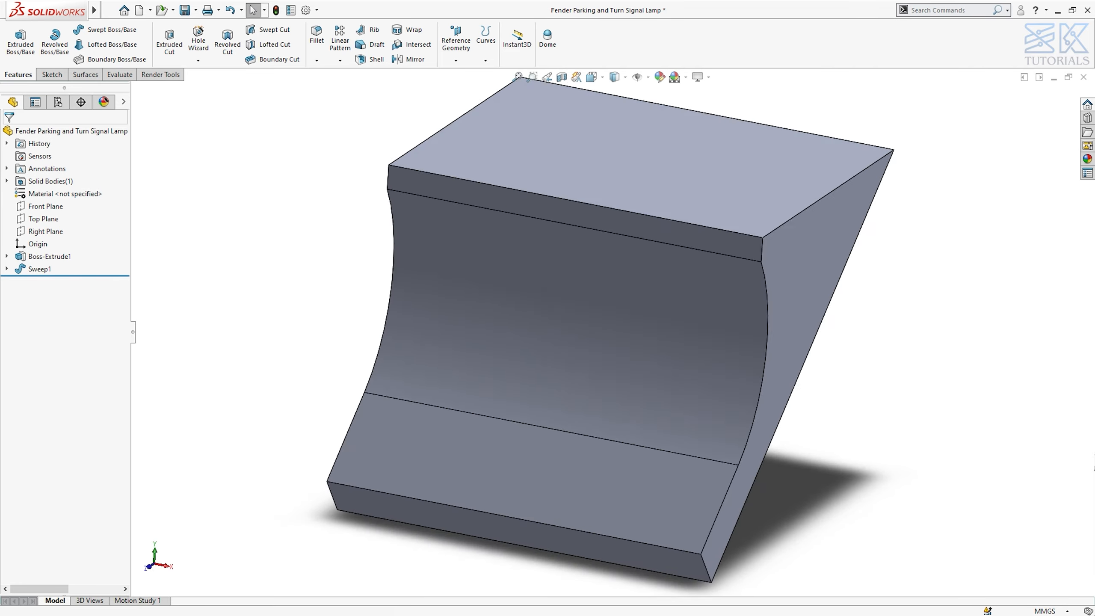
# Step: Start a sketch on the Right Plane and convert the body's concave arc and the adjoining lower slanted edge into sketch entities
pyautogui.click(50, 74)
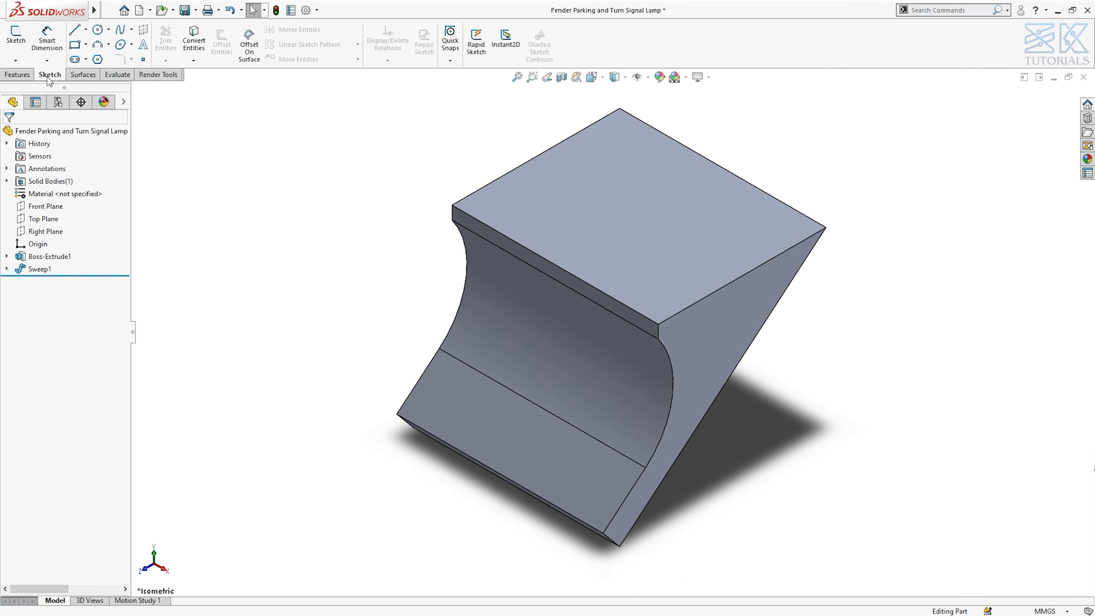
pyautogui.click(45, 231)
pyautogui.click(55, 215)
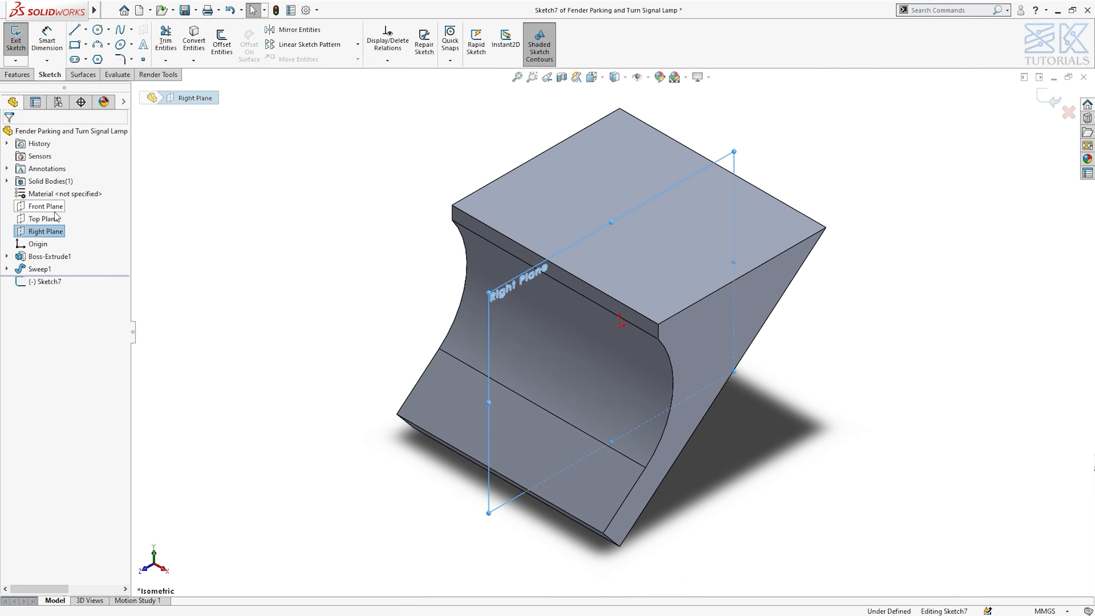
pyautogui.hotkey('ctrl', '4')
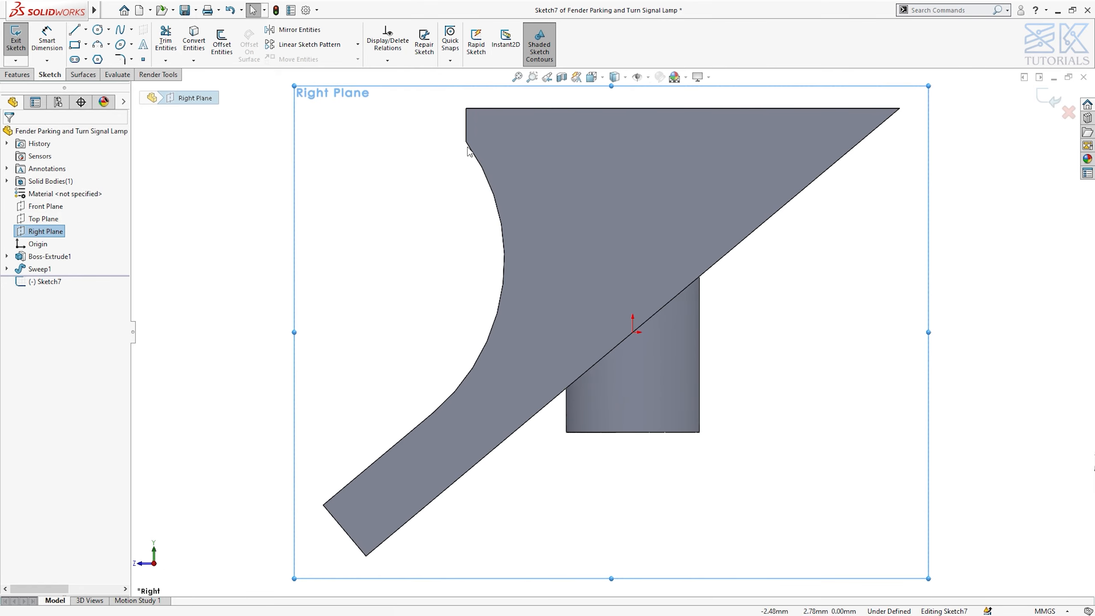
pyautogui.click(469, 149)
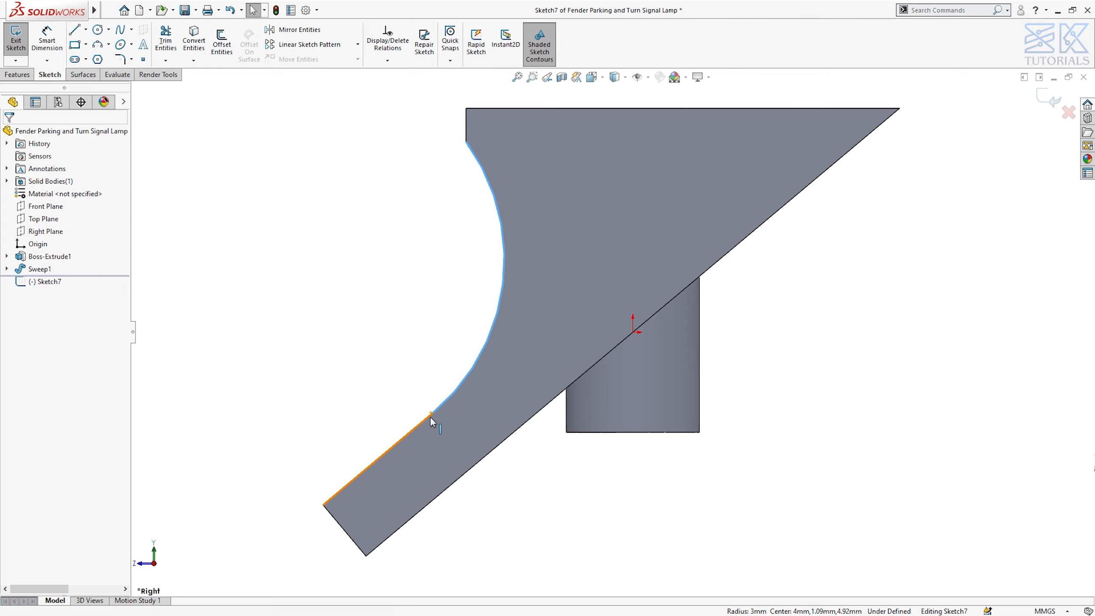
pyautogui.click(189, 38)
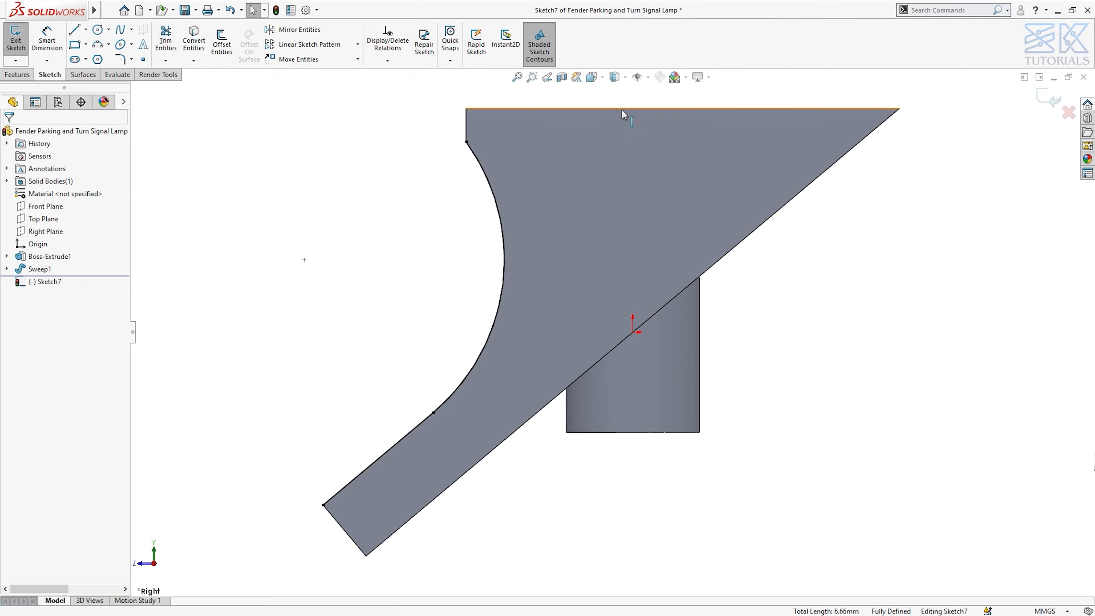
# Step: Offset the body's upper horizontal edge and long diagonal edge inward by 0.5 mm
pyautogui.click(695, 108)
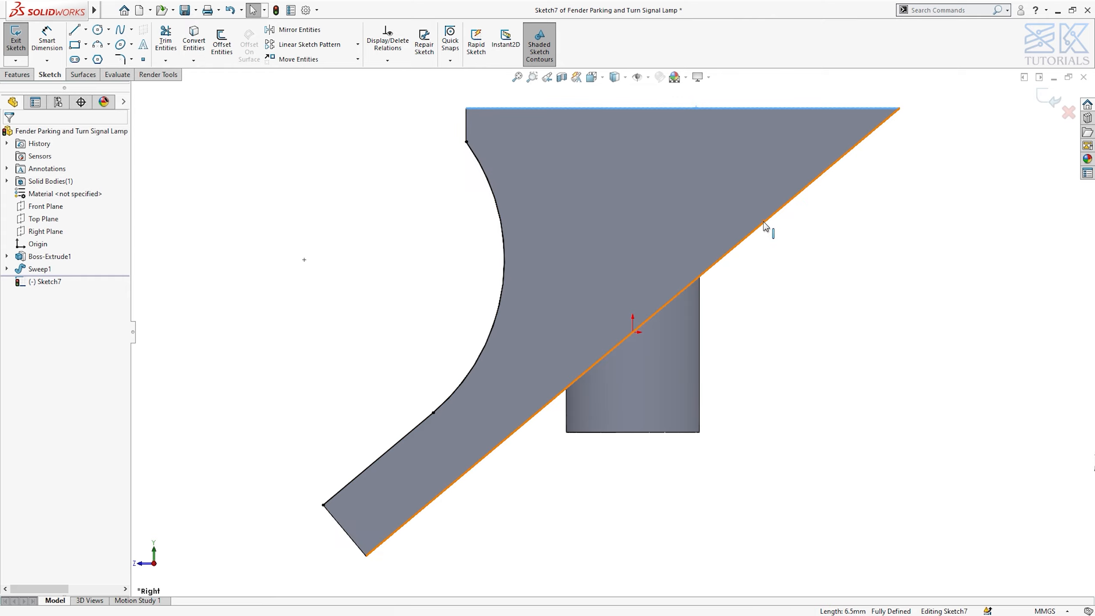
pyautogui.click(224, 42)
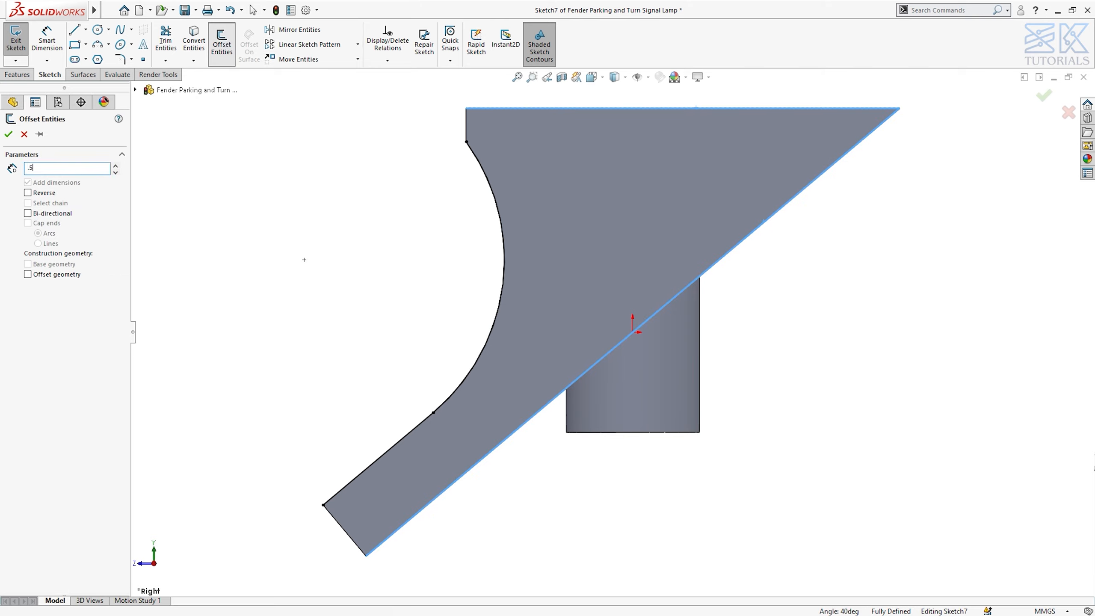
pyautogui.press('Return')
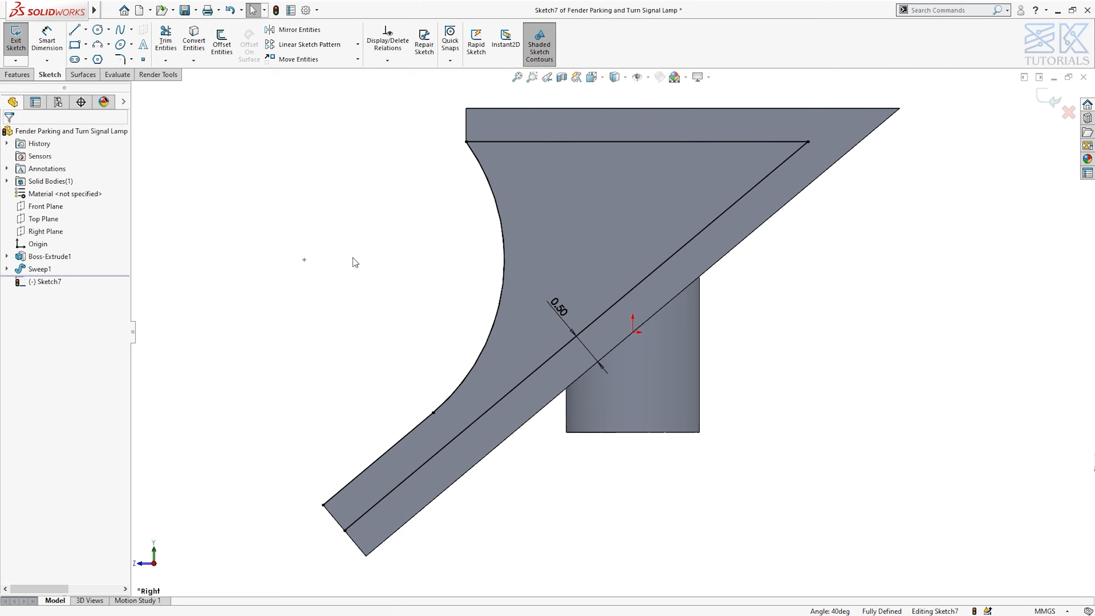
# Step: Draw a horizontal line about 0.78 mm long from the converted lower slanted edge to the offset diagonal
pyautogui.press('l')
pyautogui.click(358, 477)
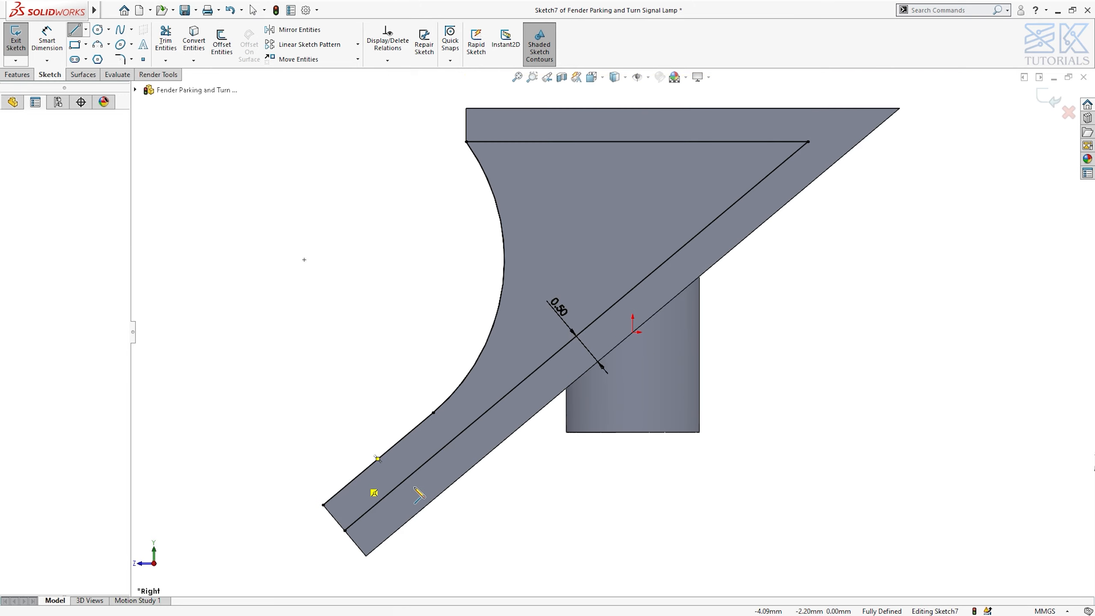
pyautogui.click(409, 477)
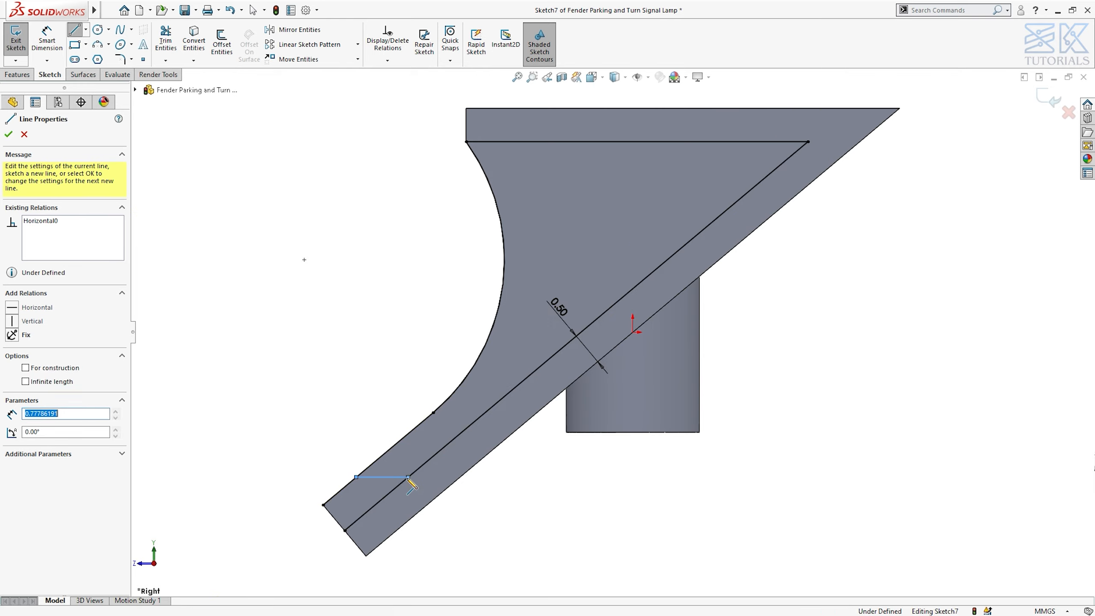
pyautogui.press('Escape')
# Step: Dimension the horizontal distance between the arc's upper endpoint and the short line's outer endpoint as 2 mm
pyautogui.press('d')
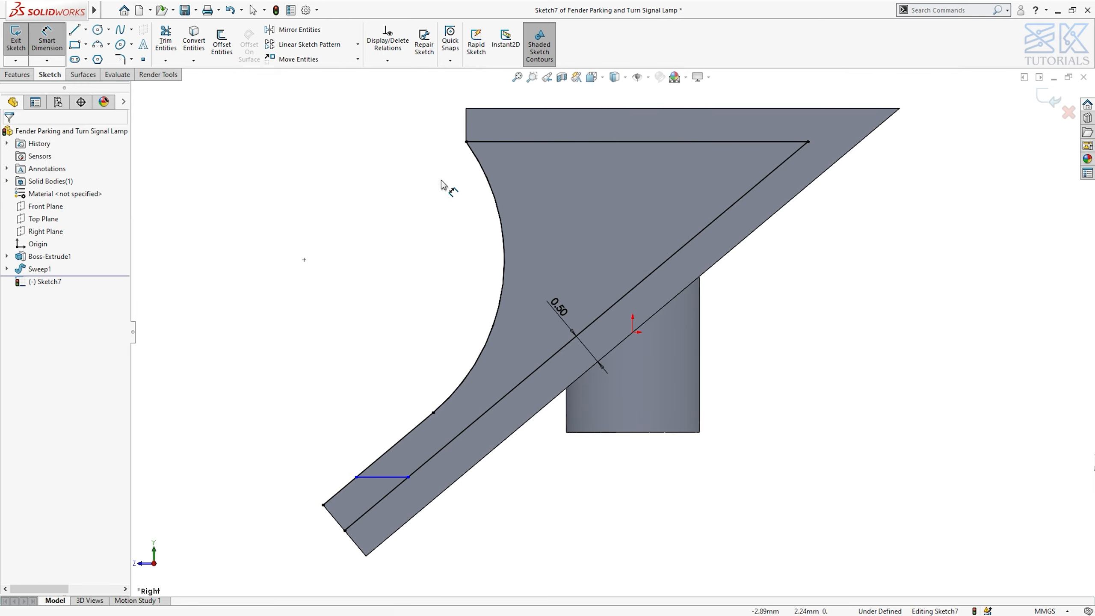
pyautogui.click(466, 142)
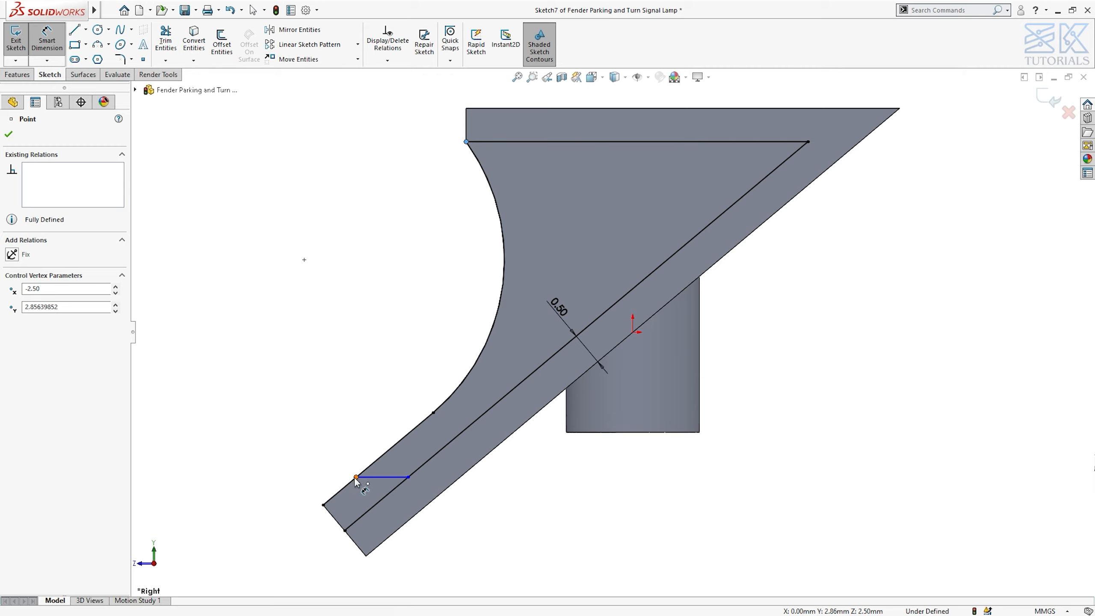
pyautogui.click(357, 477)
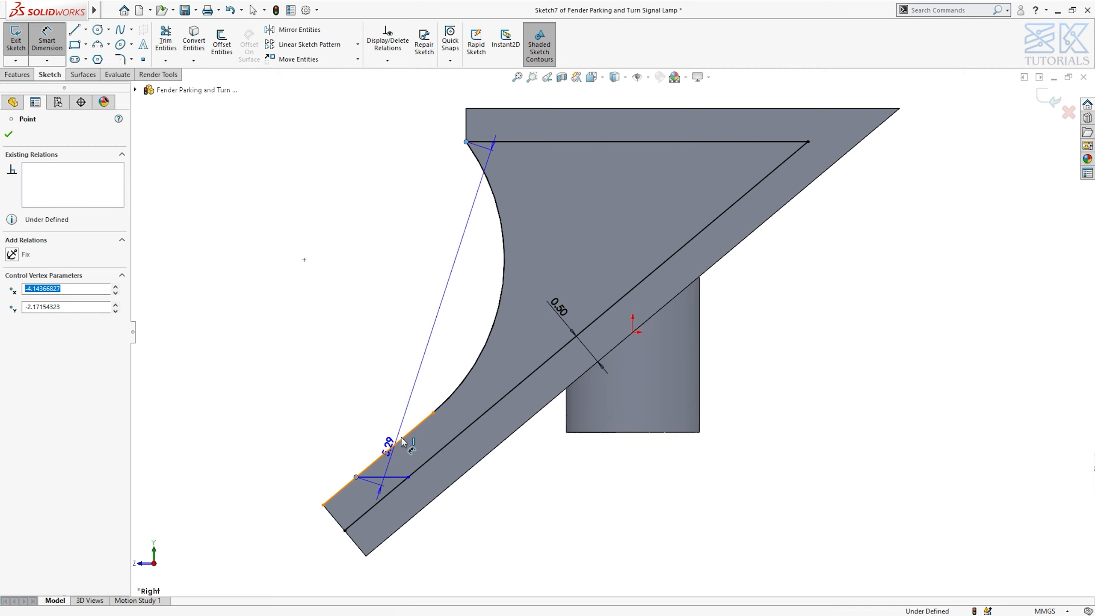
pyautogui.click(417, 106)
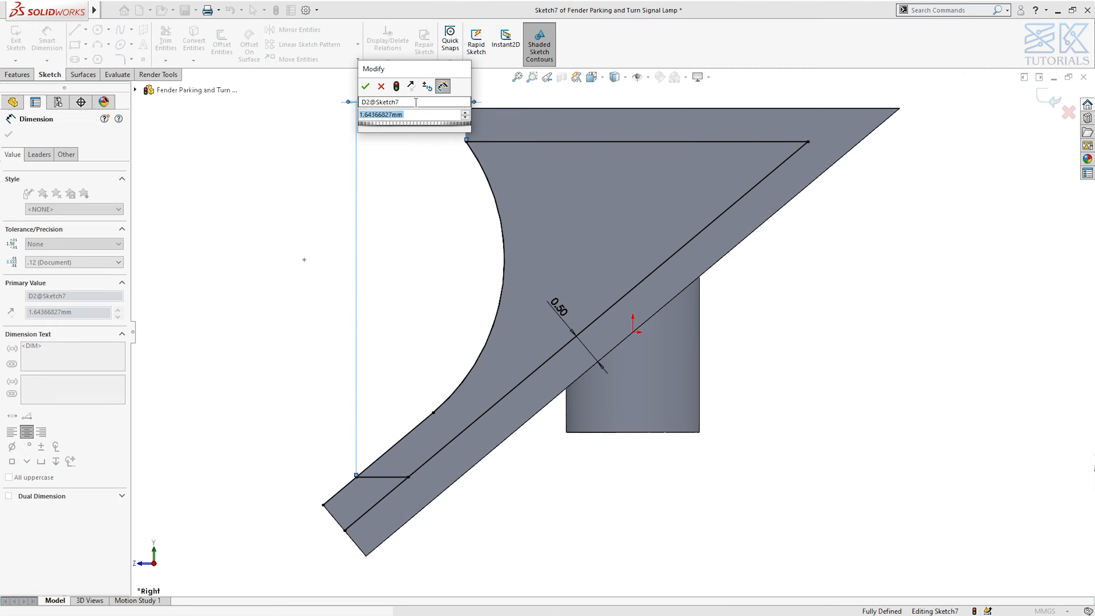
pyautogui.press('Return')
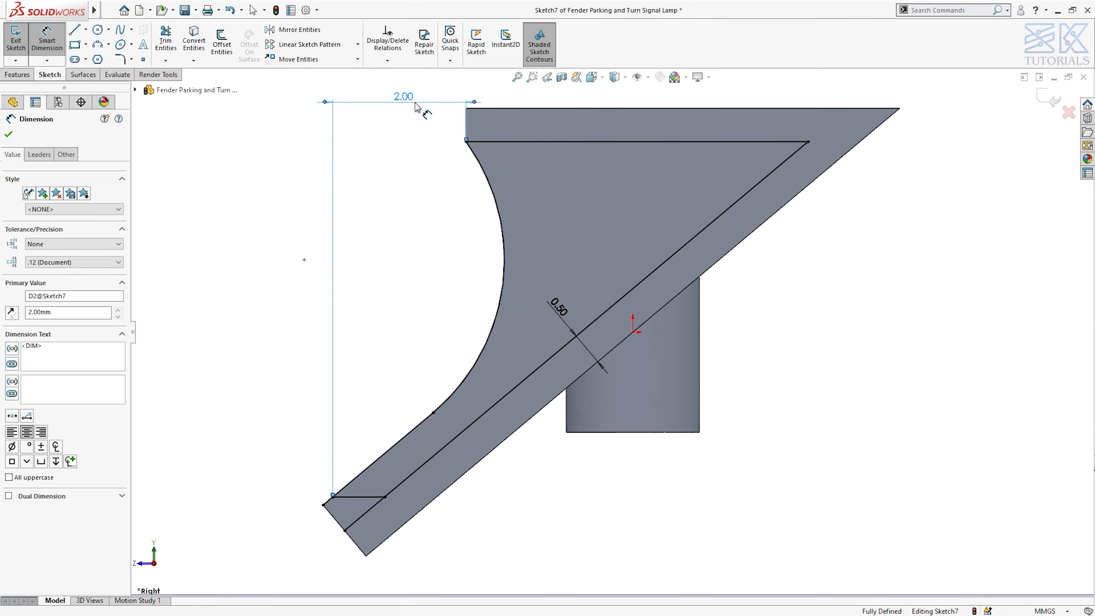
pyautogui.click(410, 111)
# Step: Trim the ends of the slanted edge and offset diagonal that extend below the short horizontal line
pyautogui.click(165, 41)
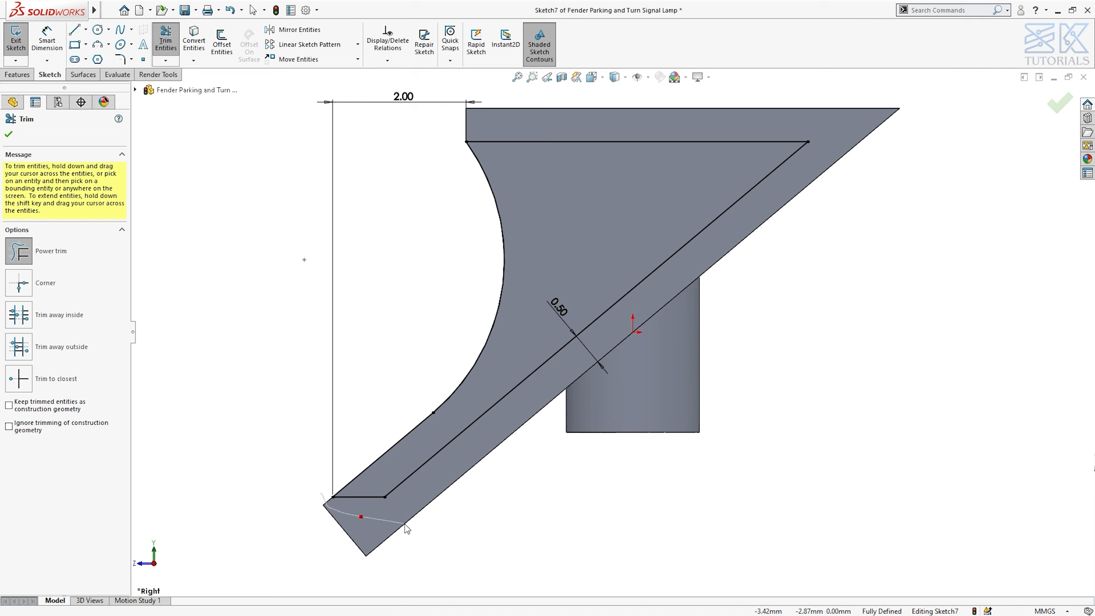
pyautogui.moveTo(405, 523); pyautogui.dragTo(405, 523)
pyautogui.press('Escape')
# Step: Cut-extrude the closed profile 7 mm deep with the Mid Plane end condition to hollow out the lamp body
pyautogui.click(17, 74)
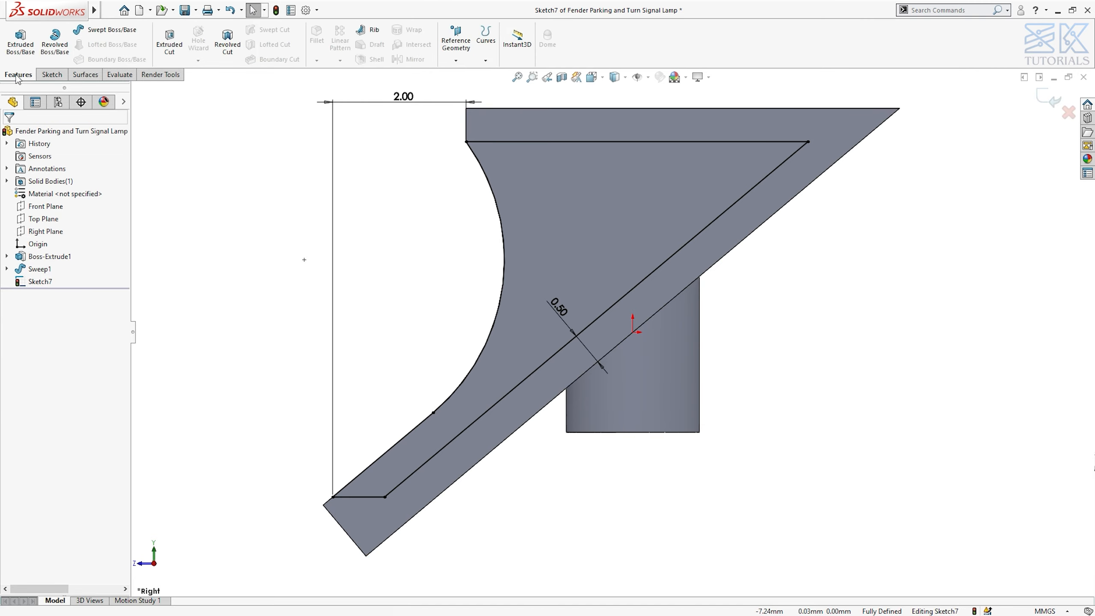
pyautogui.click(175, 41)
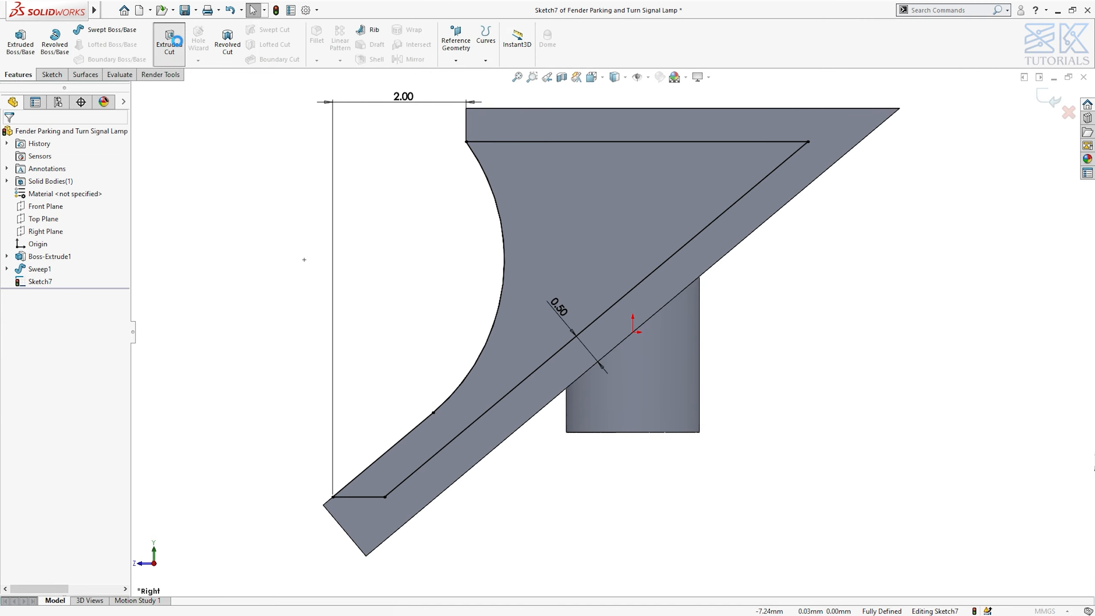
pyautogui.click(75, 203)
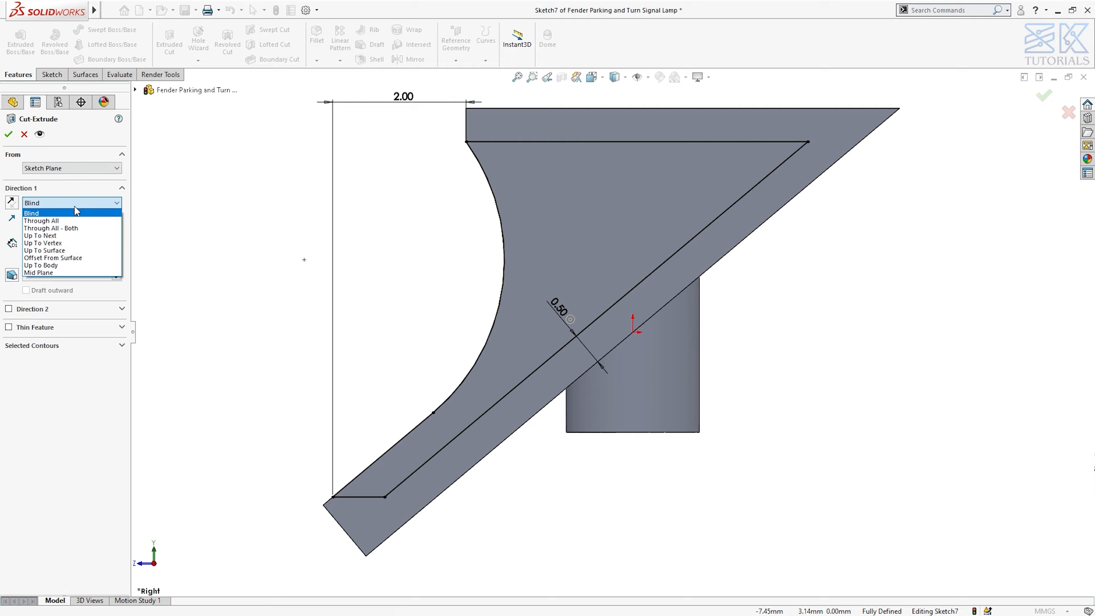
pyautogui.click(71, 275)
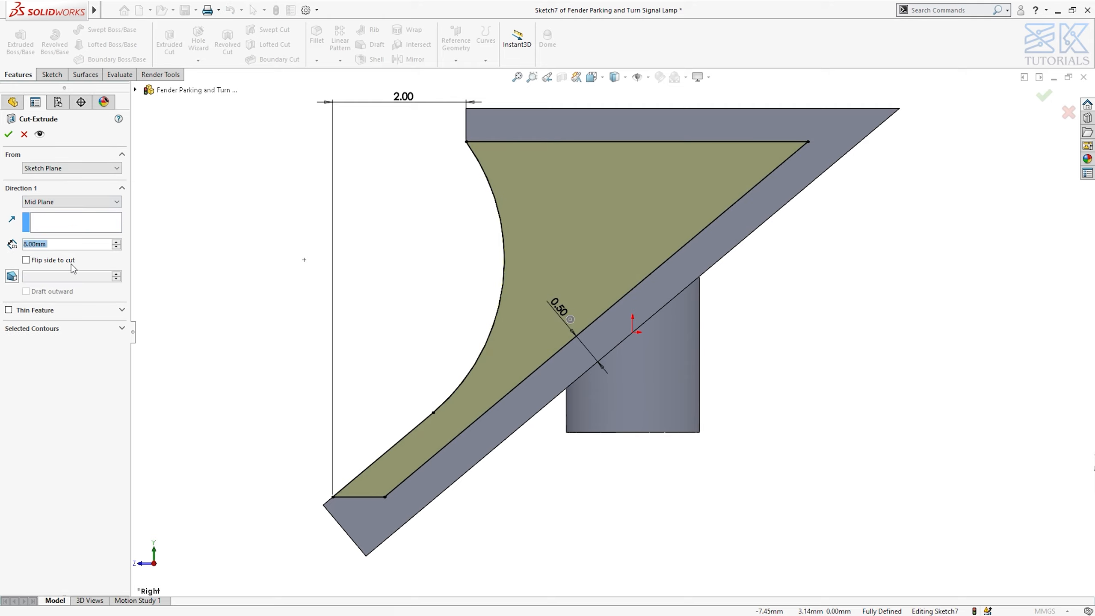
pyautogui.press('Return')
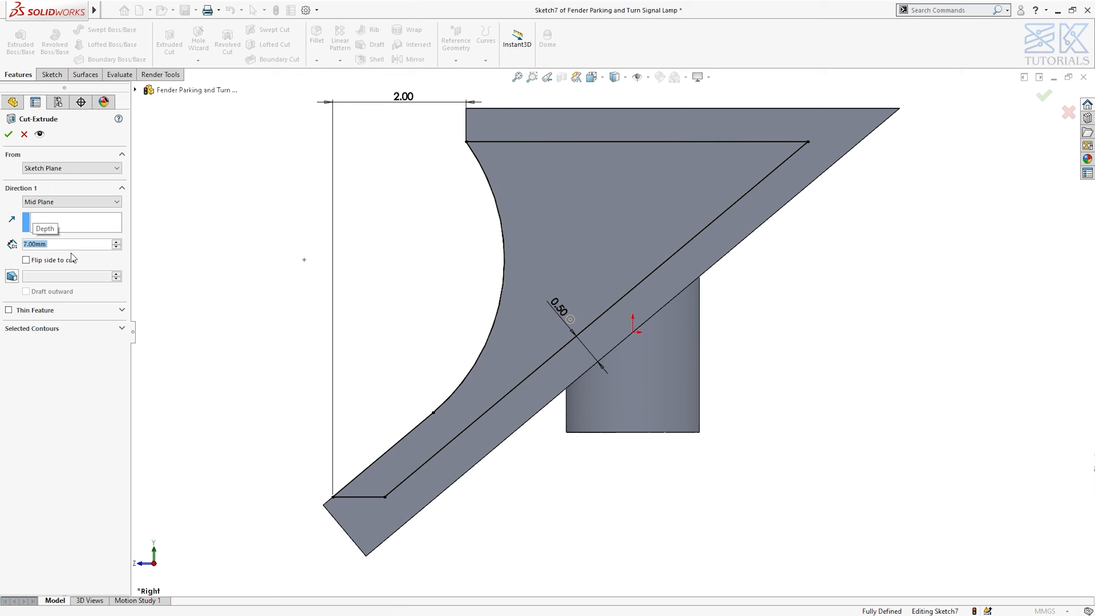
pyautogui.click(8, 135)
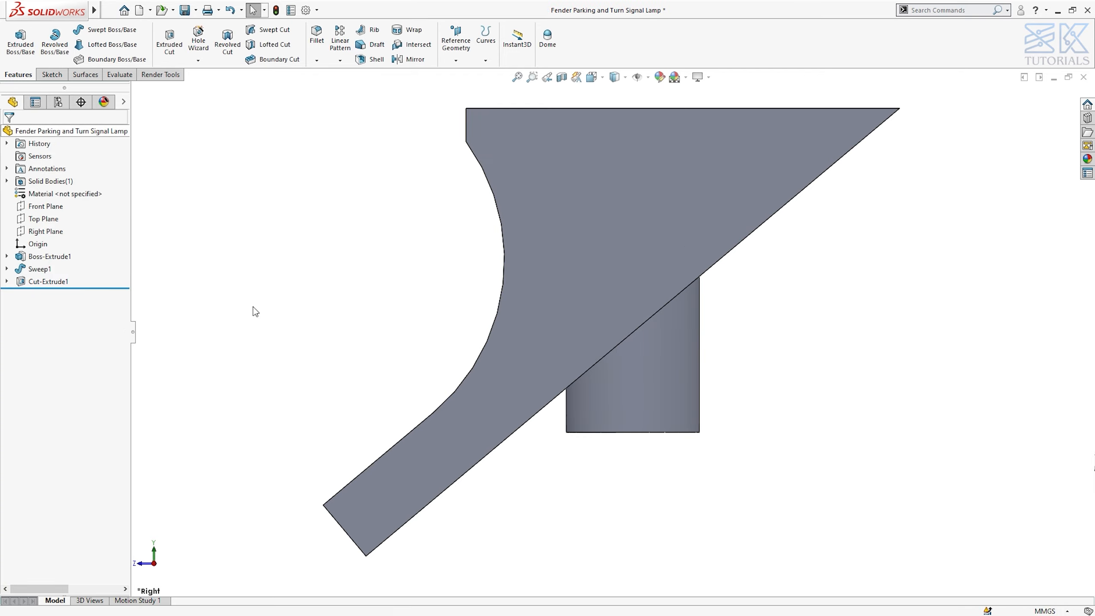
# Step: In a new Right Plane sketch, convert the cavity's slanted and upper horizontal edges, extending the horizontal line about 1.63 mm beyond the body
pyautogui.hotkey('ctrl', '7')
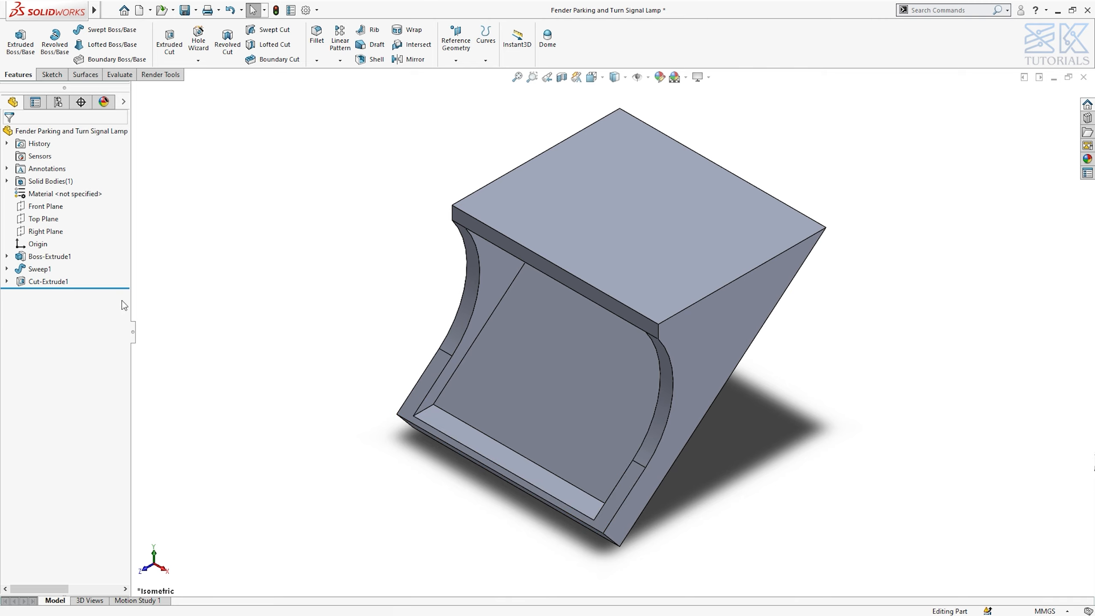
pyautogui.click(45, 232)
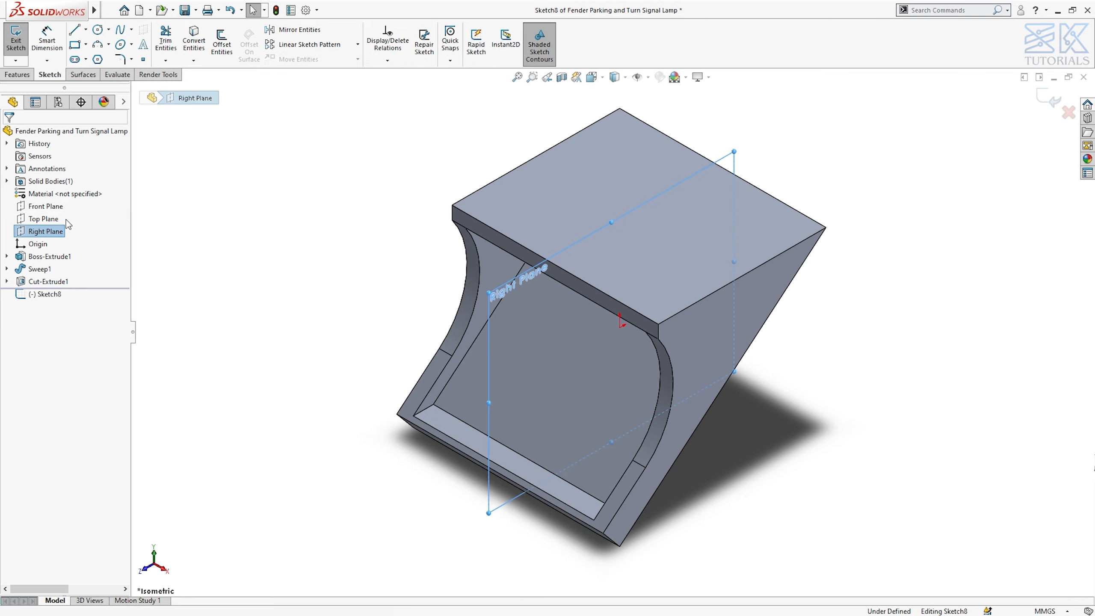
pyautogui.click(193, 45)
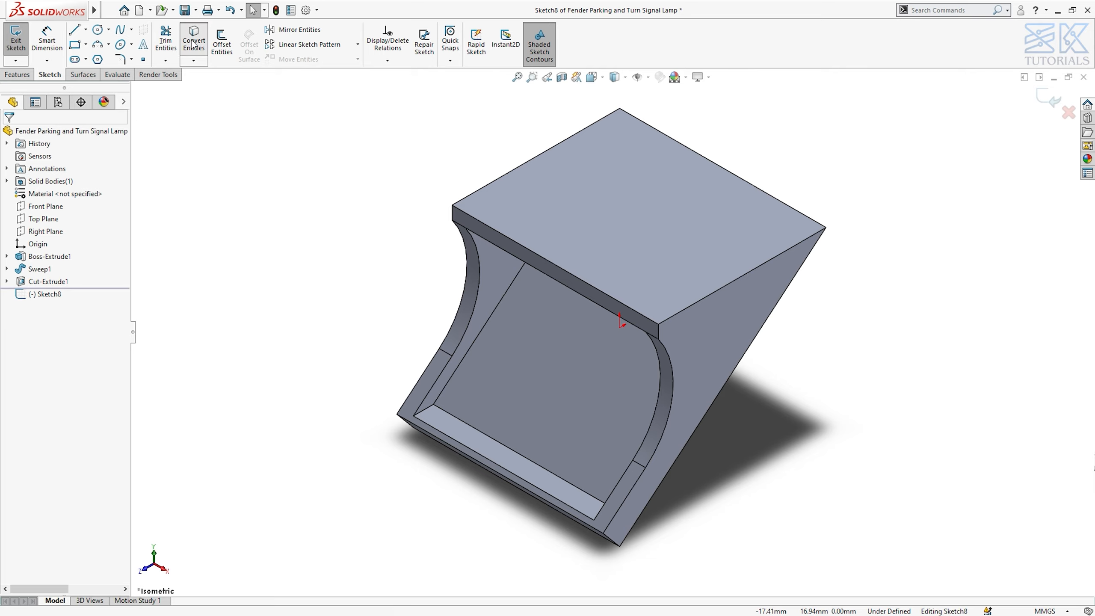
pyautogui.click(497, 309)
pyautogui.moveTo(510, 320); pyautogui.dragTo(520, 255, button='middle')
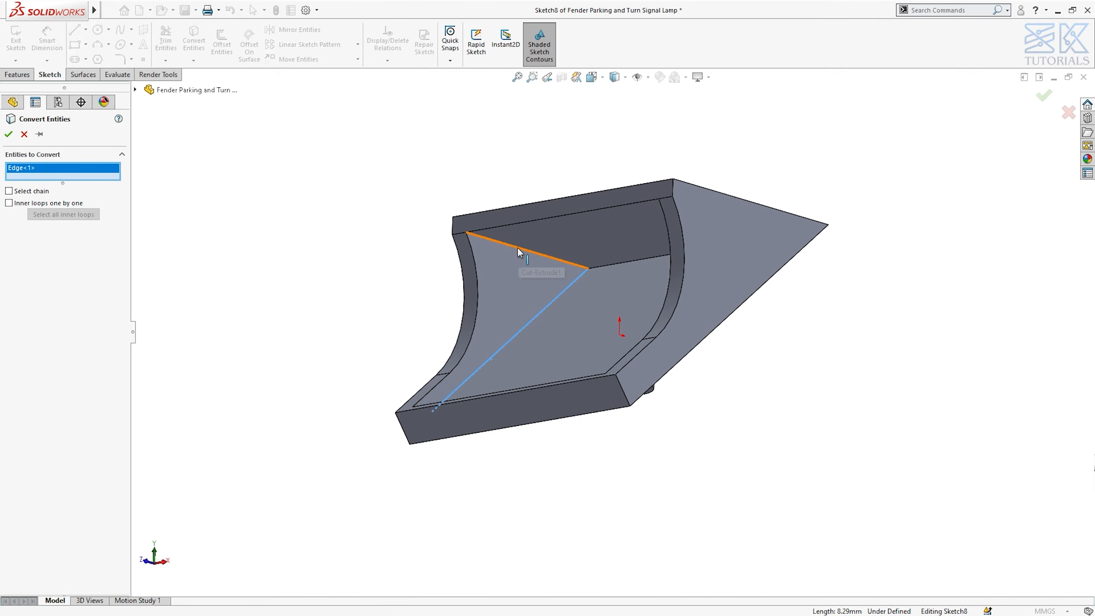
pyautogui.click(517, 247)
pyautogui.rightClick(517, 247)
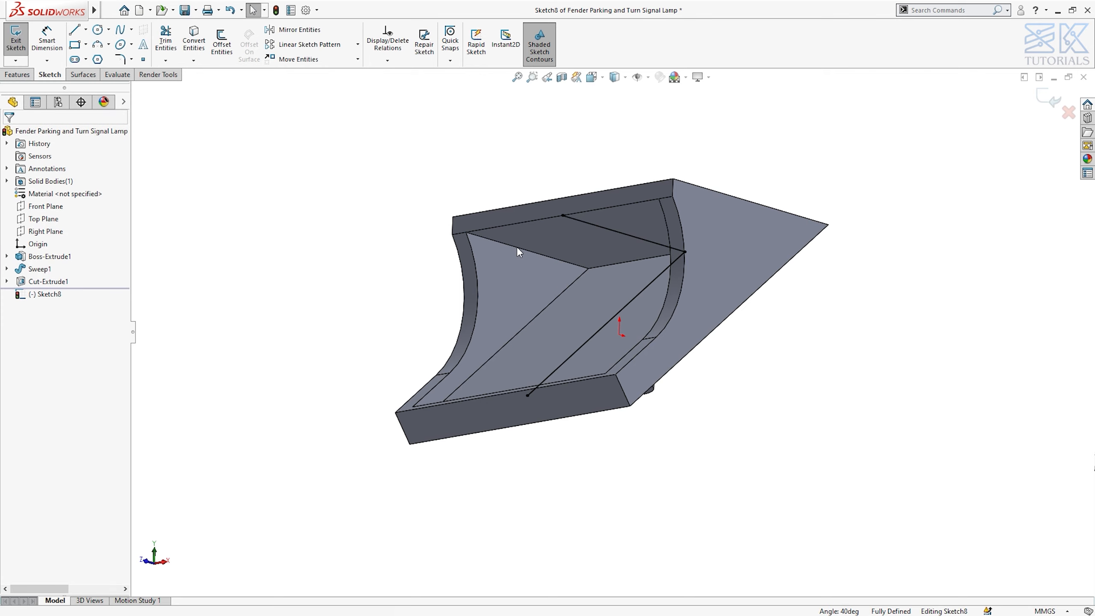
pyautogui.hotkey('ctrl', '4')
pyautogui.moveTo(467, 142); pyautogui.dragTo(357, 147)
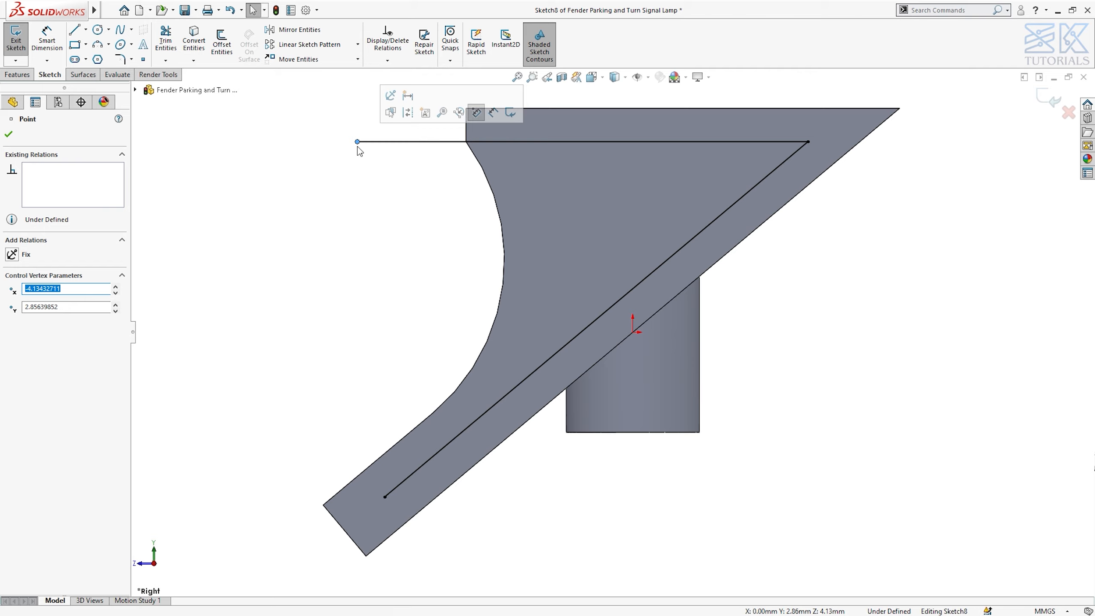
# Step: Draw a vertical line about 2.48 mm down from the extended endpoint and a horizontal line to the diagonal, trimming the diagonal's lower excess
pyautogui.press('l')
pyautogui.click(357, 142)
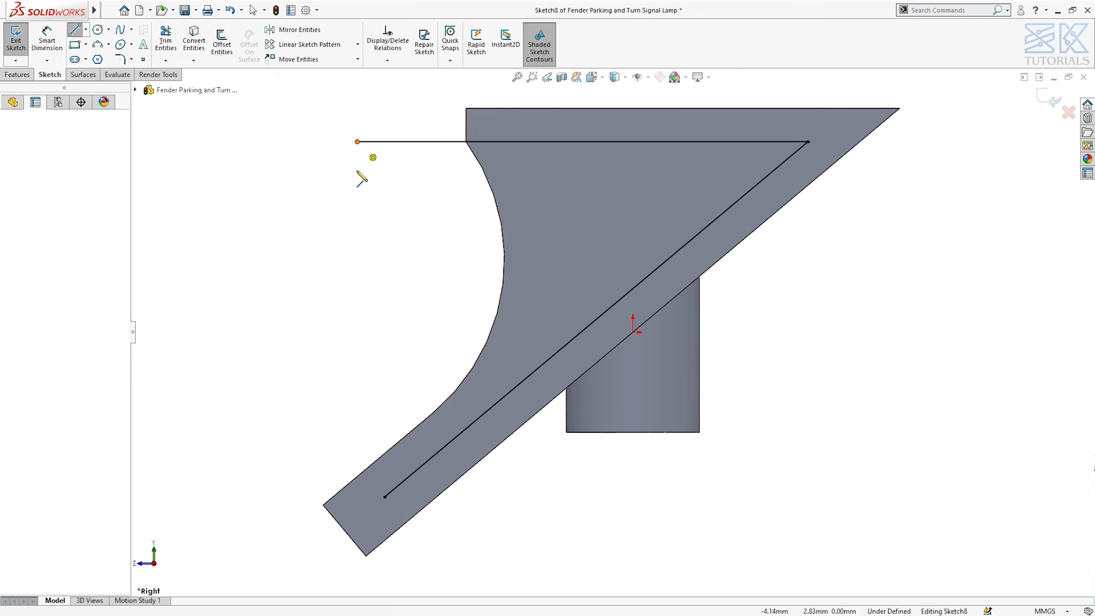
pyautogui.click(359, 307)
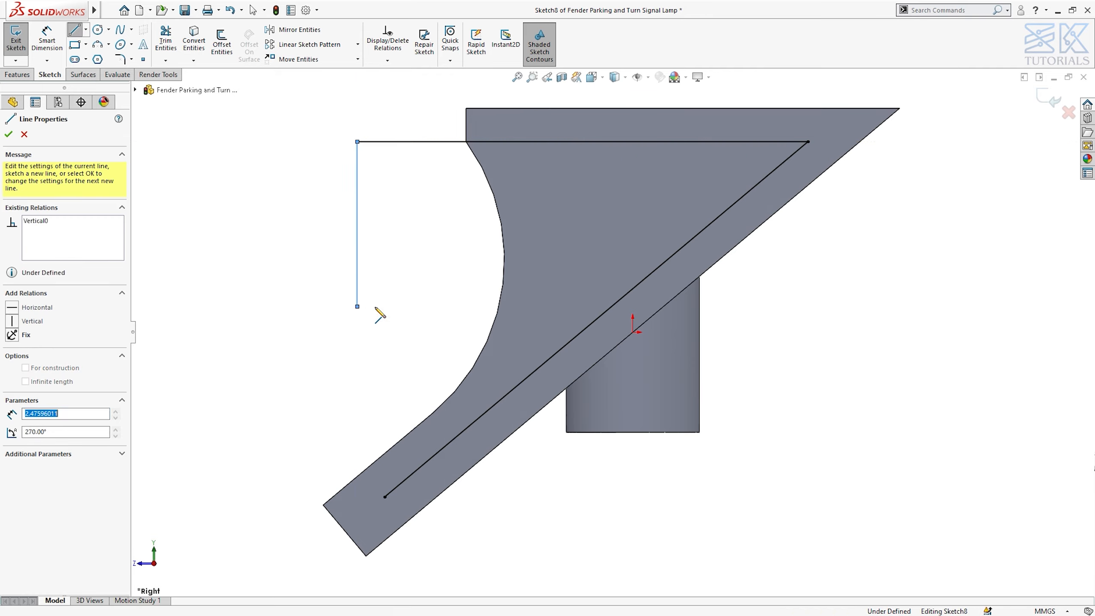
pyautogui.doubleClick(611, 306)
pyautogui.press('Escape')
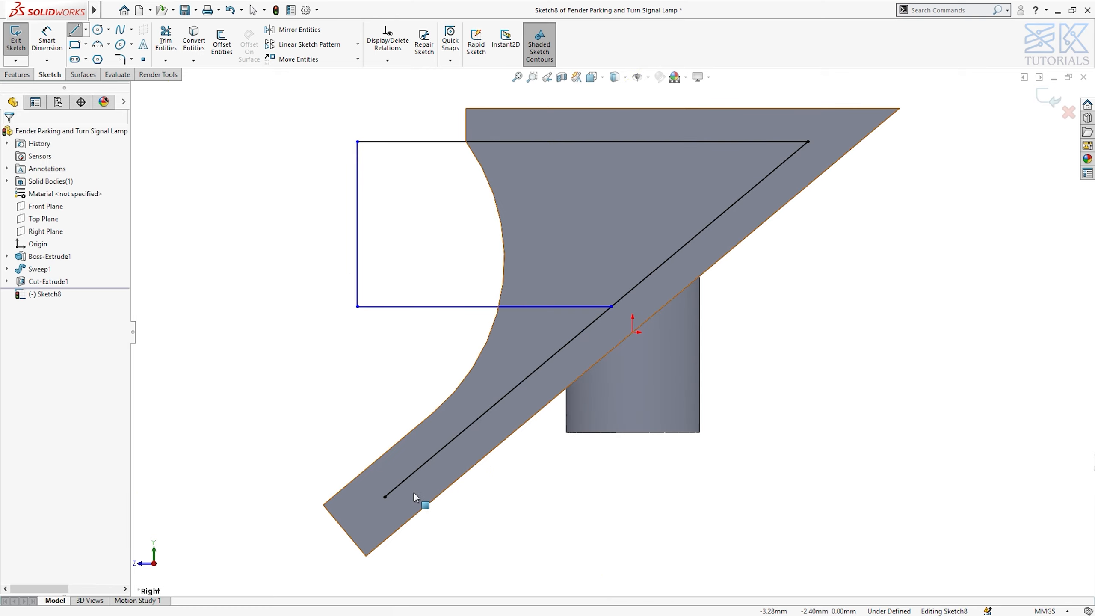
pyautogui.moveTo(573, 327); pyautogui.dragTo(611, 306)
# Step: Dimension the vertical line as 4 mm and its horizontal distance from the body's short vertical edge as 2 mm
pyautogui.moveTo(273, 204); pyautogui.dragTo(312, 181, button='right')
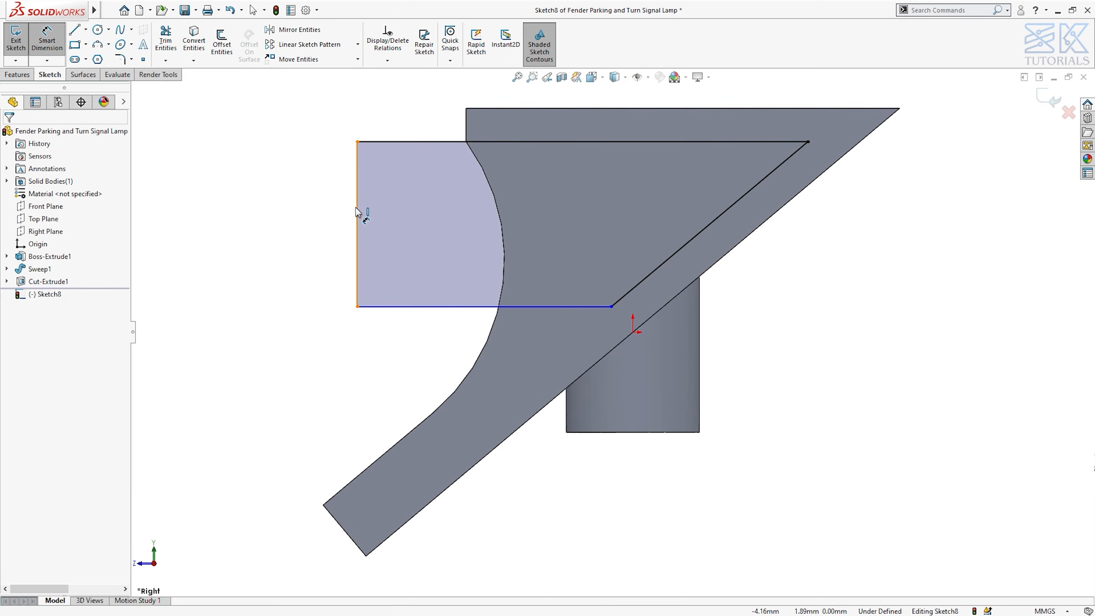
pyautogui.click(357, 213)
pyautogui.click(319, 234)
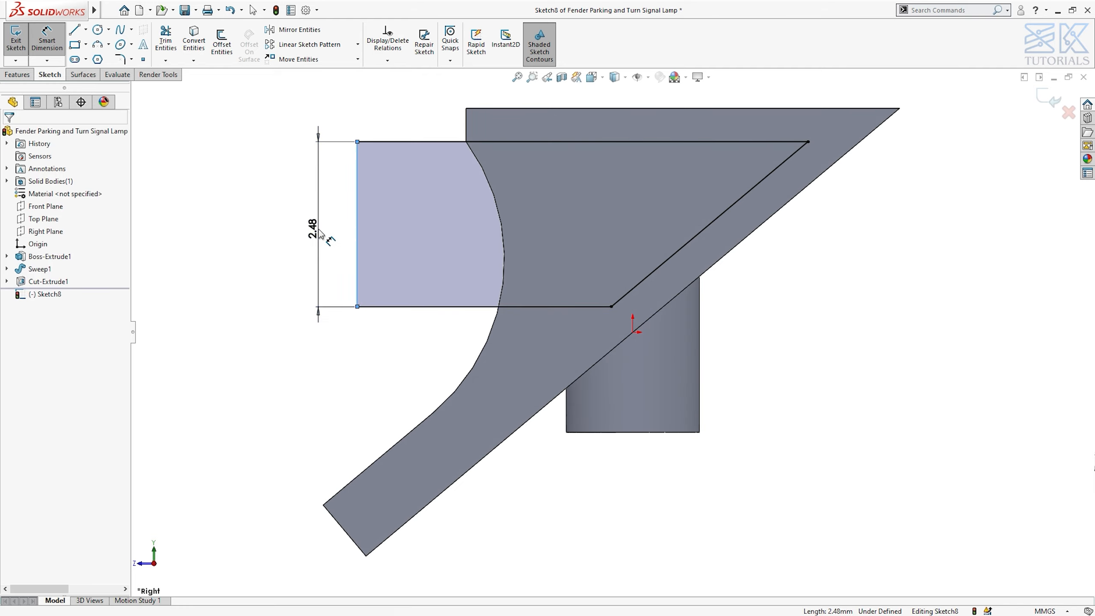
pyautogui.press('Return')
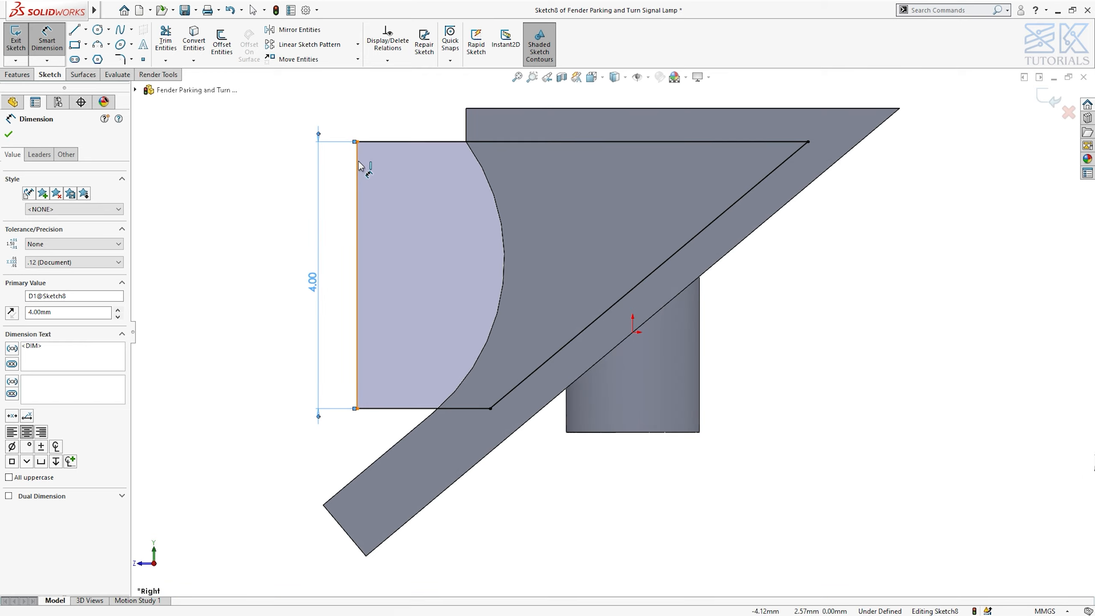
pyautogui.click(466, 131)
pyautogui.click(423, 124)
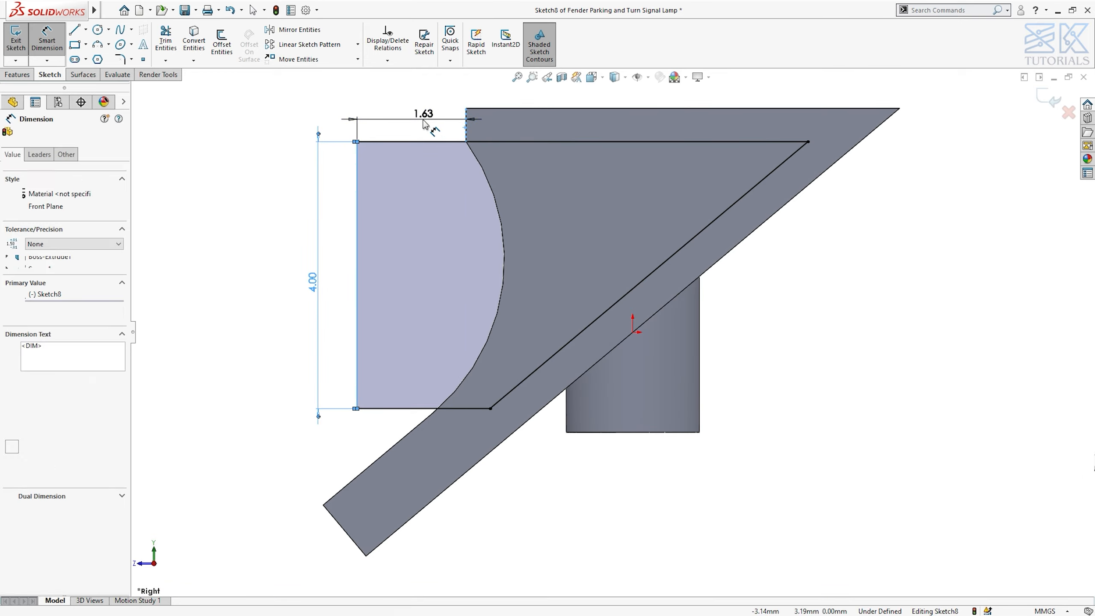
pyautogui.press('Return')
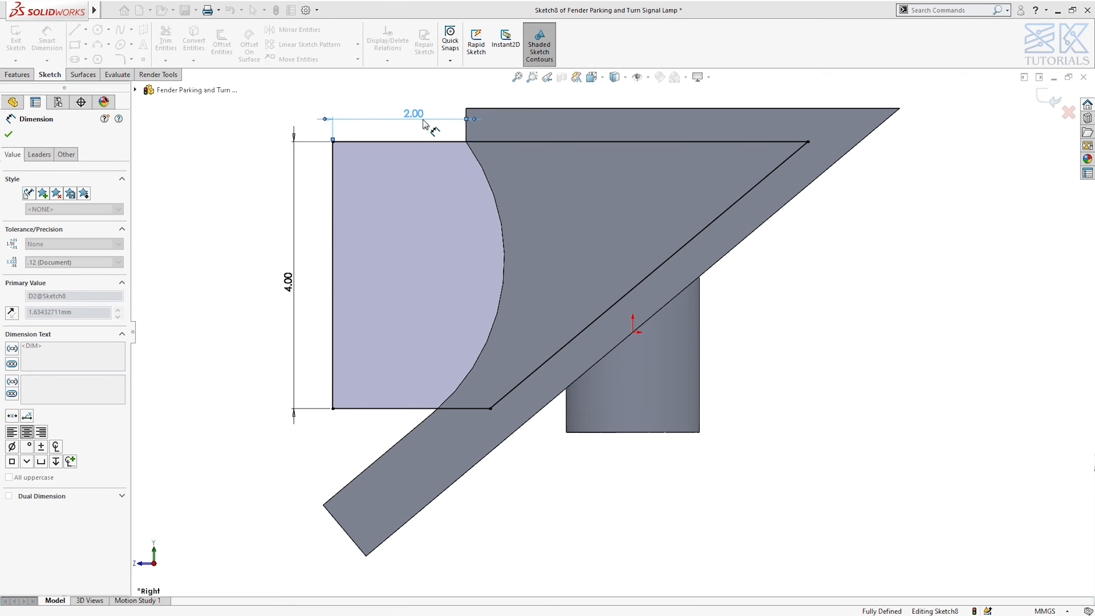
pyautogui.press('Escape')
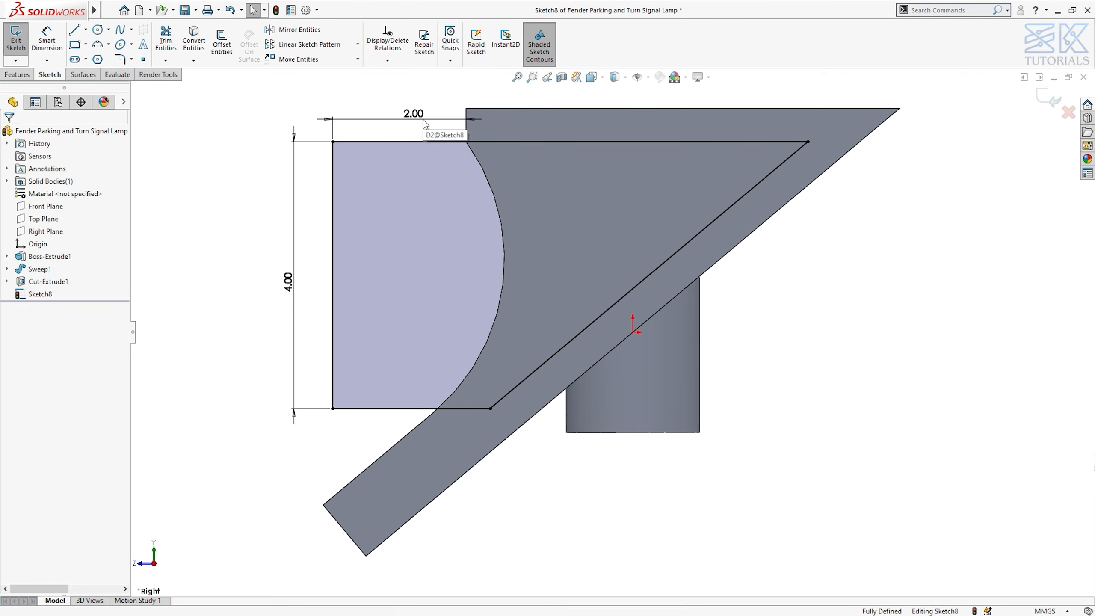
# Step: Add a 0.25 mm sketch fillet to the profile's outer upper corner
pyautogui.click(121, 59)
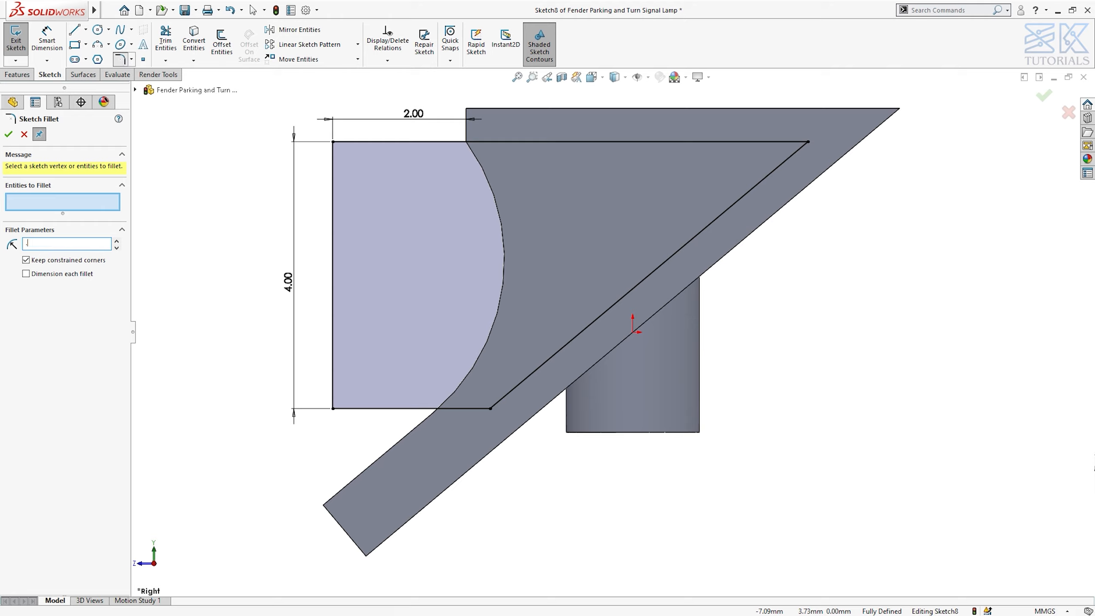
pyautogui.click(334, 143)
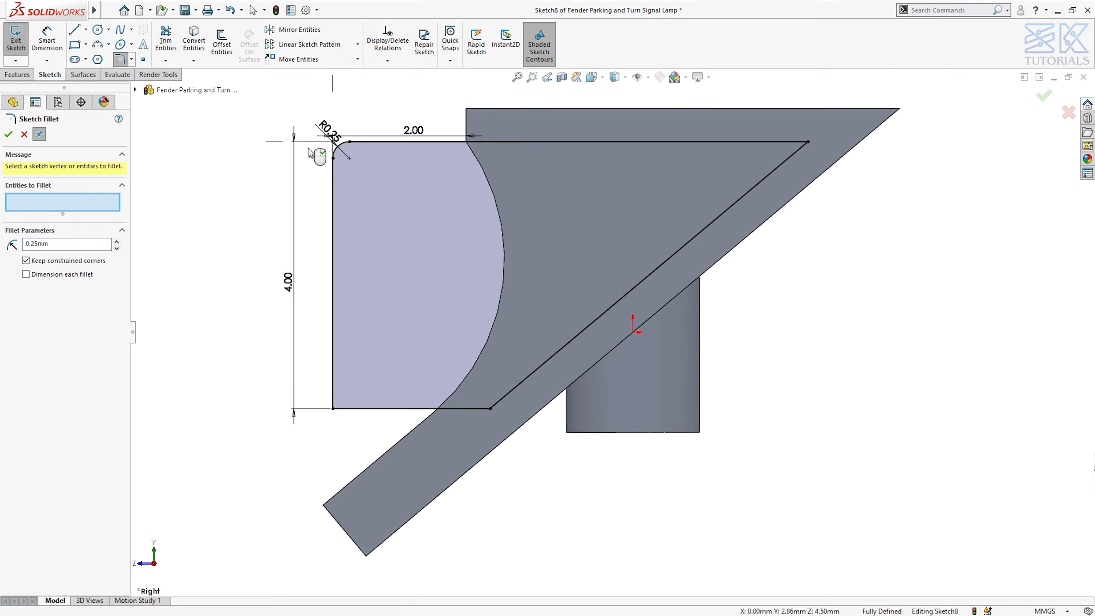
pyautogui.click(18, 78)
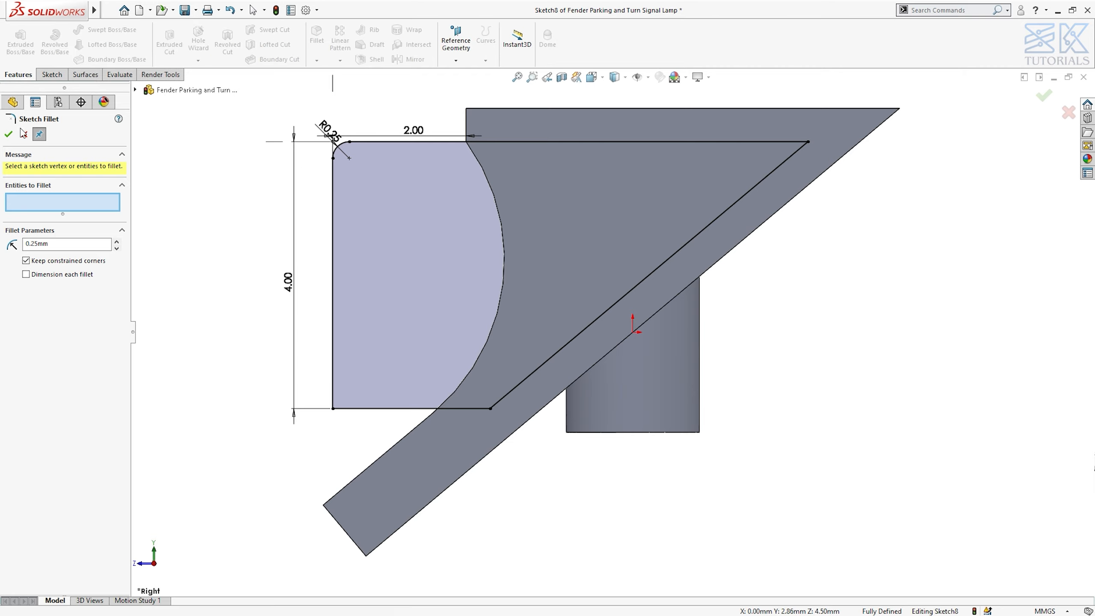
pyautogui.click(8, 134)
# Step: Extrude the closed profile 7 mm with the Mid Plane end condition as a separate body, without merging the result
pyautogui.click(21, 43)
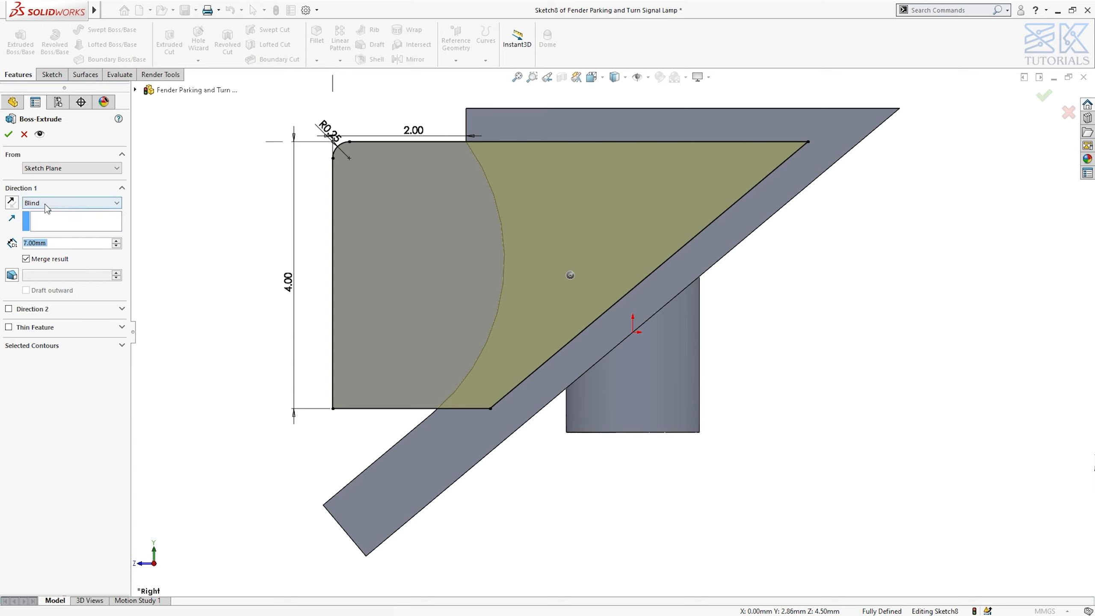
pyautogui.click(48, 207)
pyautogui.click(49, 265)
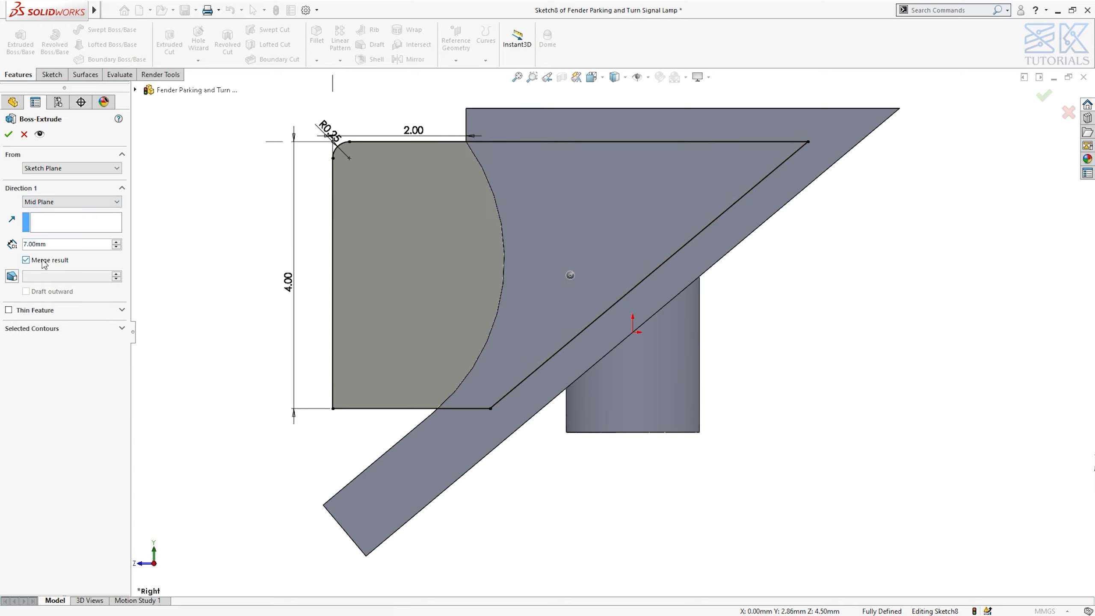
pyautogui.click(45, 264)
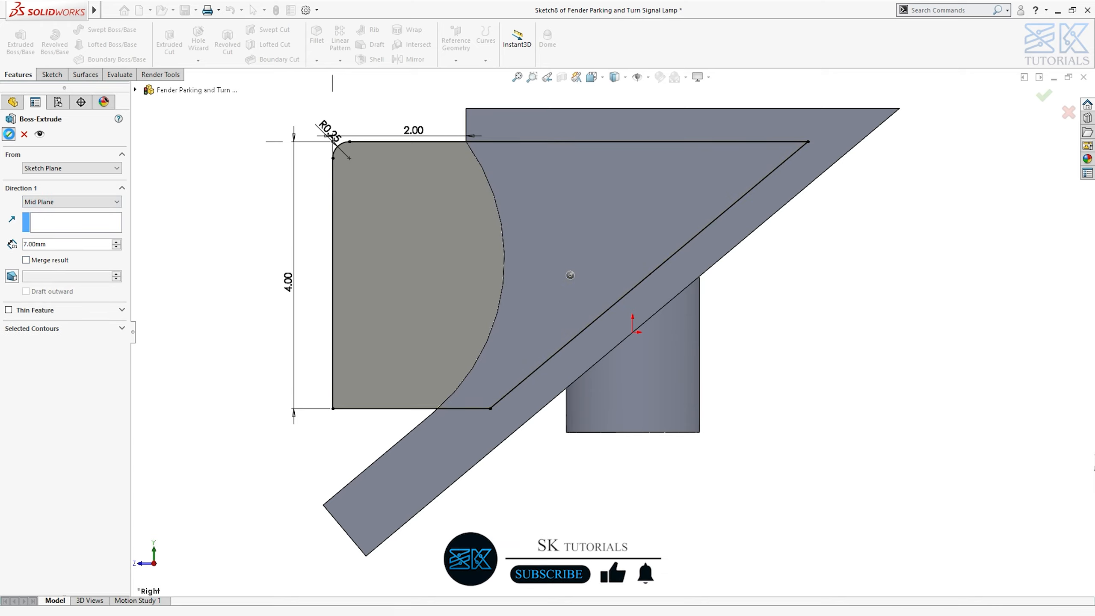
pyautogui.click(9, 134)
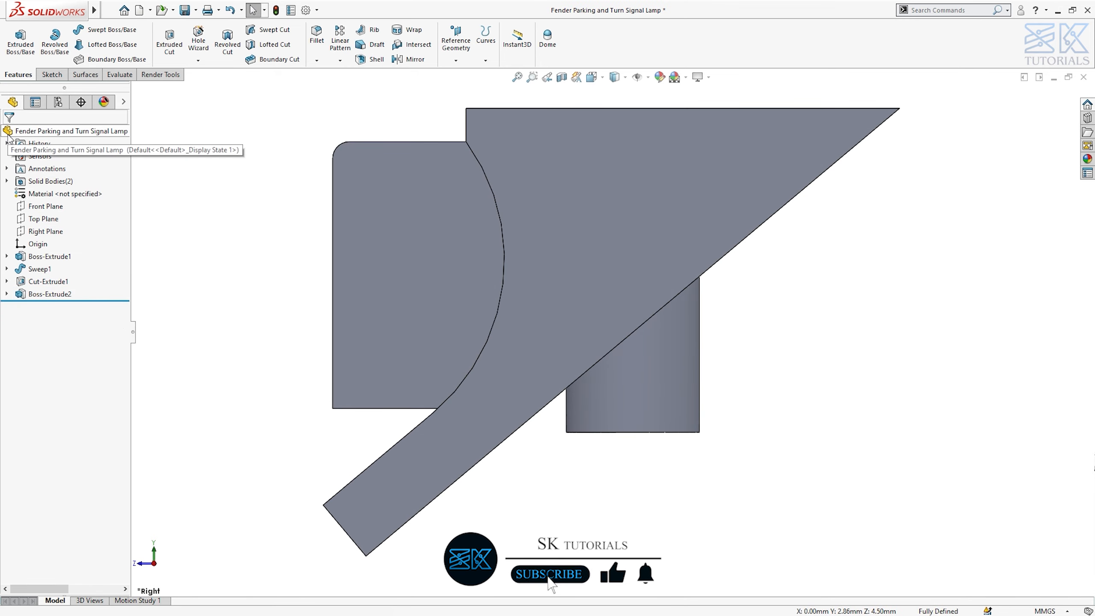
# Step: In a new Right Plane sketch, convert the cavity's short lower edge, its slanted edge and the lens block's bottom edge
pyautogui.hotkey('ctrl', '7')
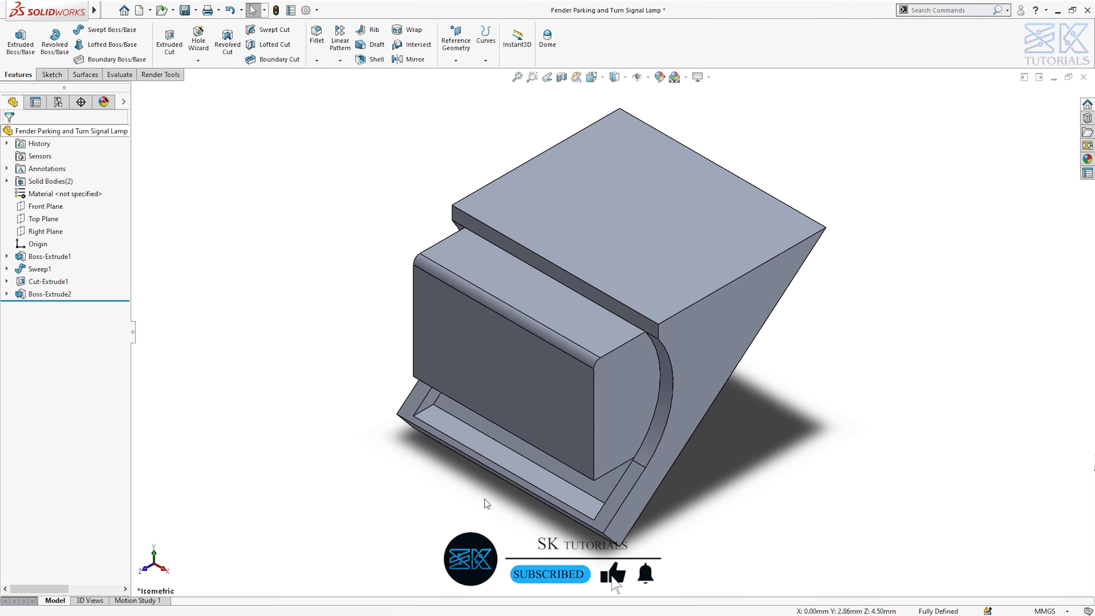
pyautogui.click(46, 232)
pyautogui.click(55, 213)
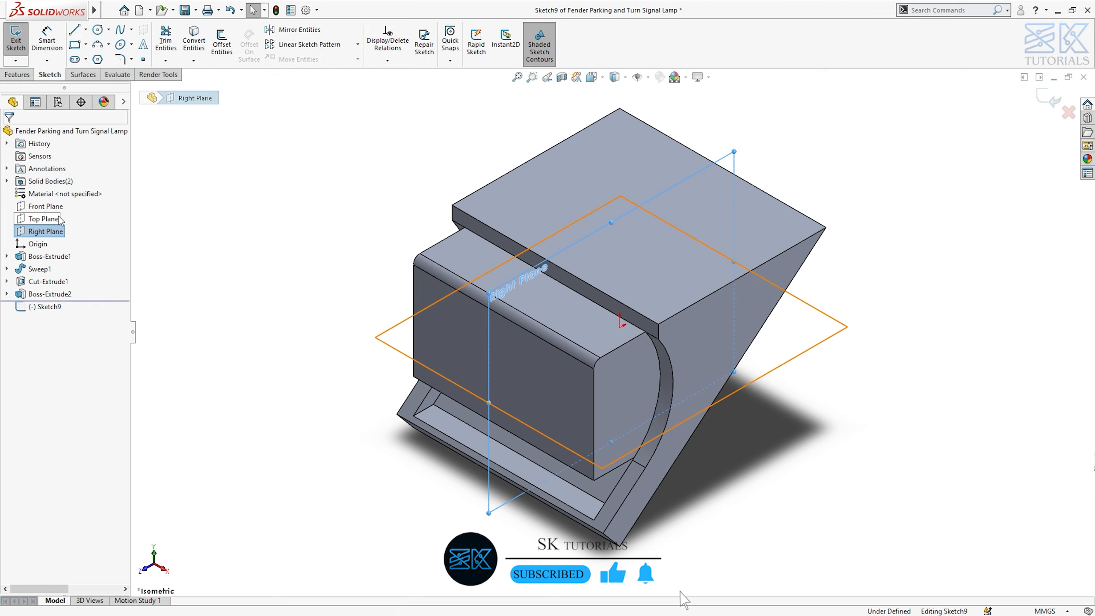
pyautogui.click(363, 461)
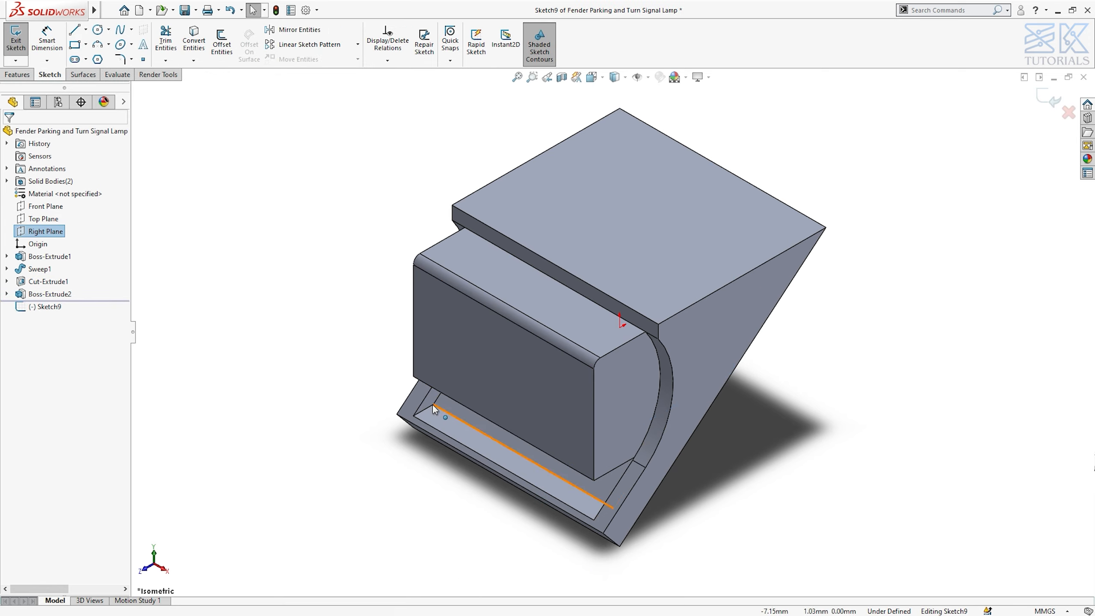
pyautogui.click(430, 409)
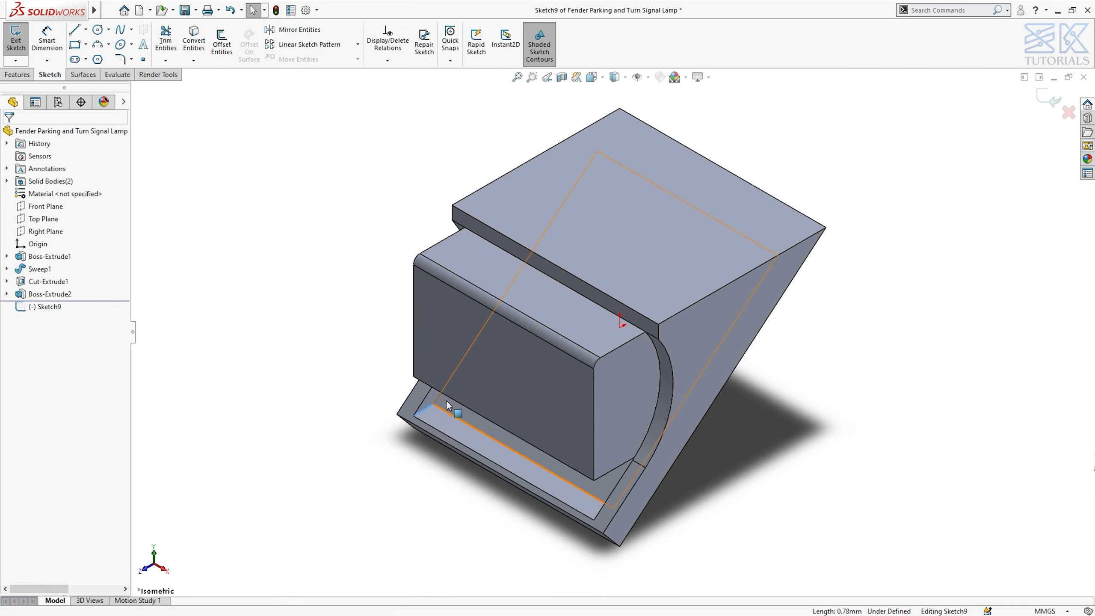
pyautogui.keyDown('ctrl'); pyautogui.click(438, 399); pyautogui.keyUp('ctrl')
pyautogui.moveTo(486, 430); pyautogui.dragTo(453, 361, button='middle')
pyautogui.keyDown('ctrl'); pyautogui.click(442, 382); pyautogui.keyUp('ctrl')
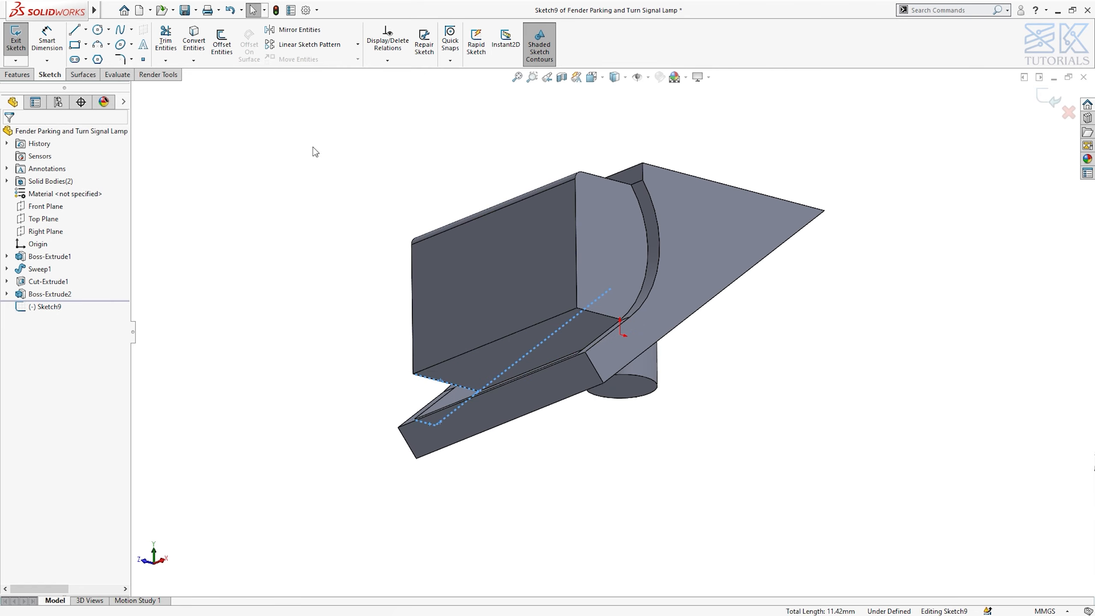
pyautogui.click(202, 49)
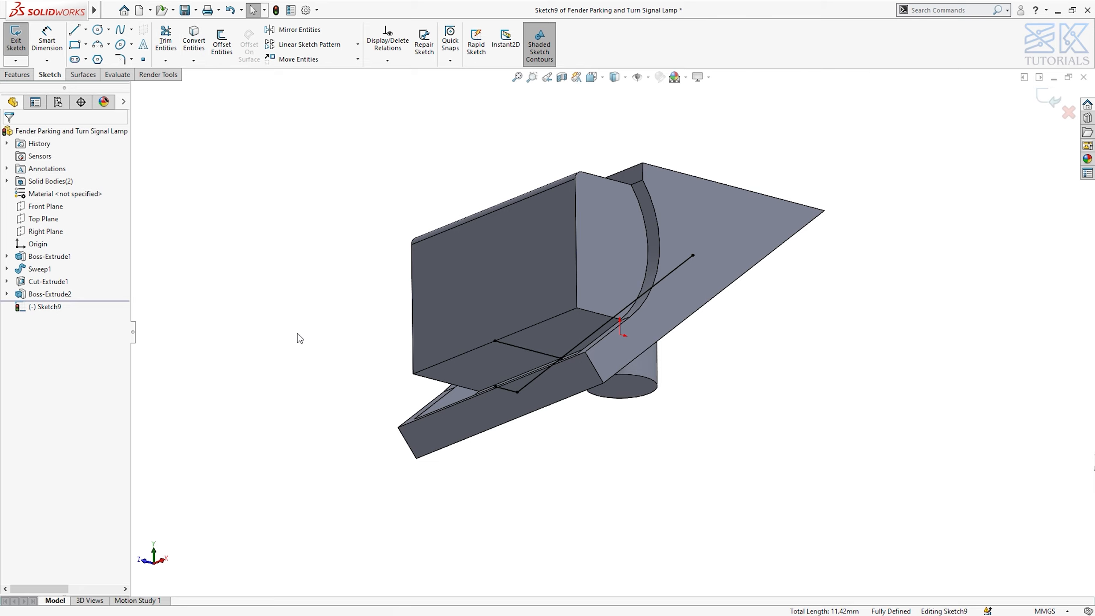
# Step: Trim the part of the slanted line above the lens block's bottom line
pyautogui.hotkey('ctrl', '4')
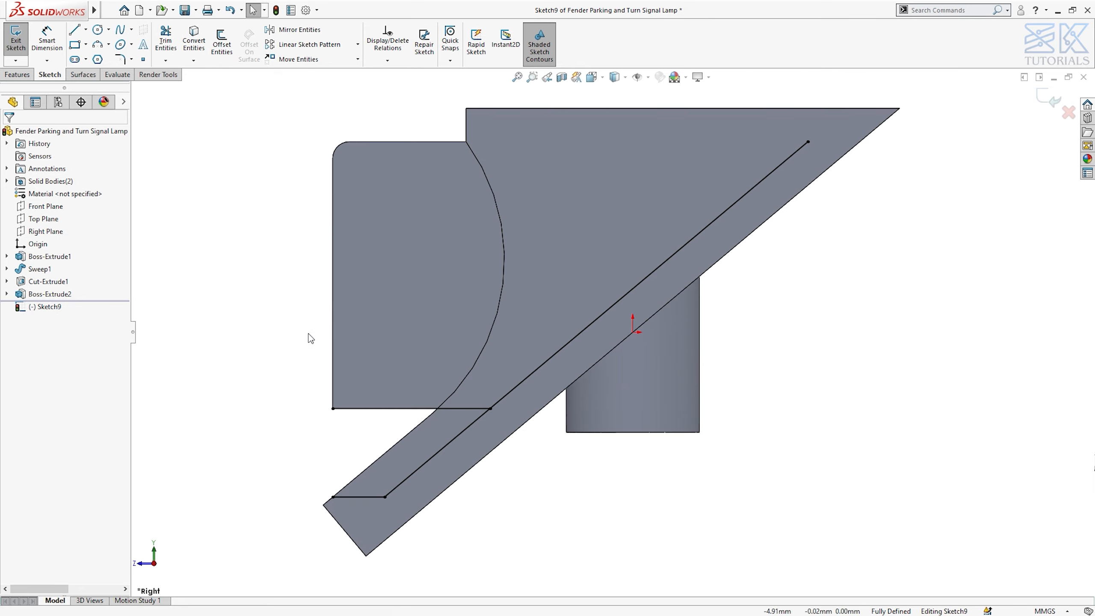
pyautogui.click(166, 47)
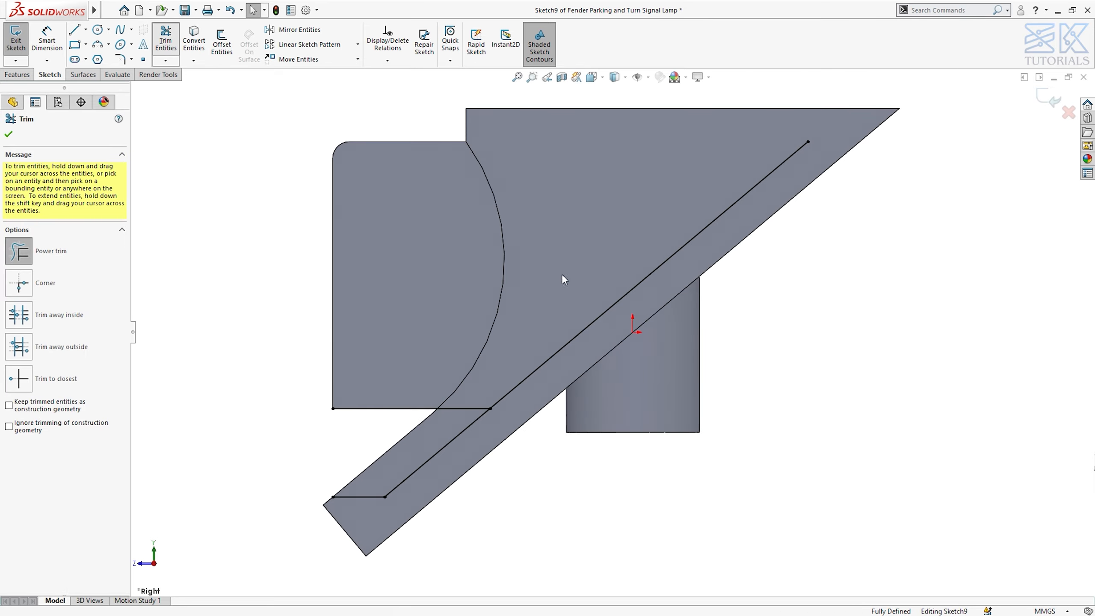
pyautogui.moveTo(562, 274); pyautogui.dragTo(708, 420)
pyautogui.press('Escape')
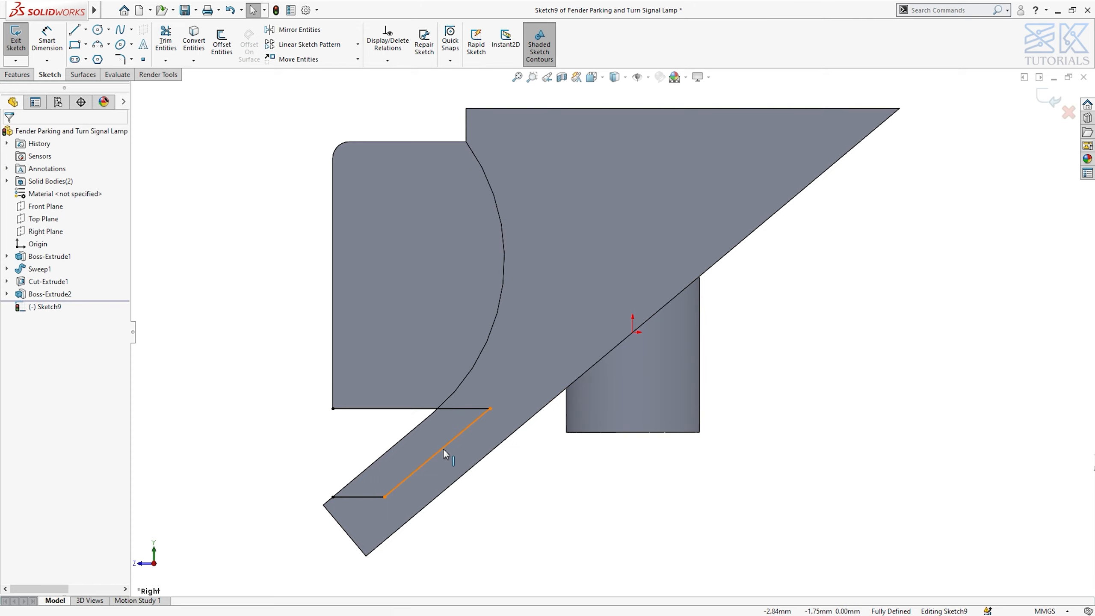
# Step: Close the lower profile with a vertical line joining the outer endpoints of the two horizontal lines
pyautogui.press('l')
pyautogui.click(332, 409)
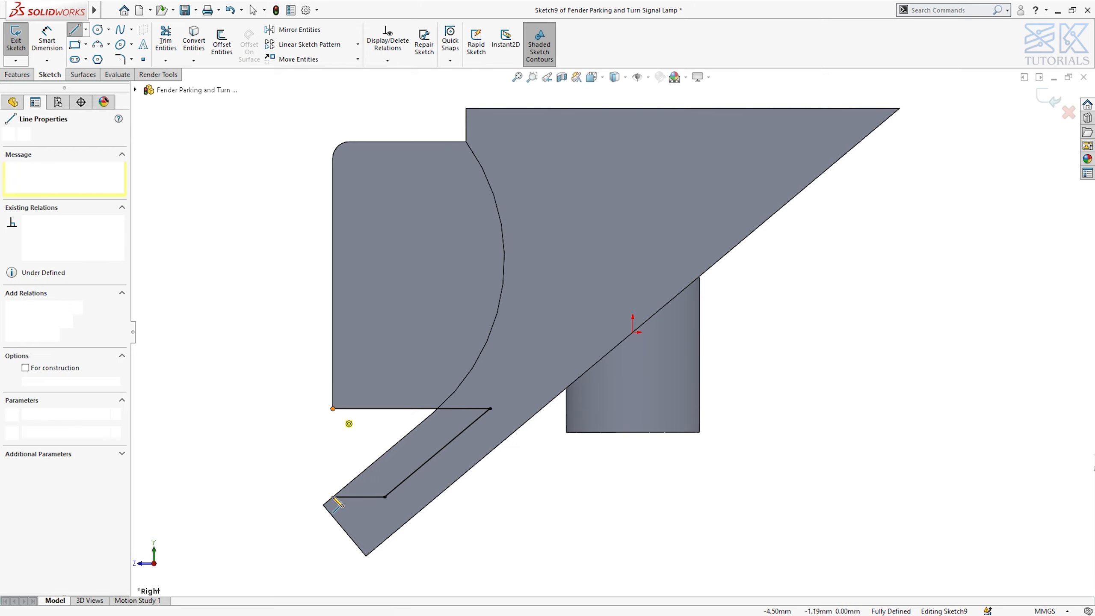
pyautogui.click(333, 497)
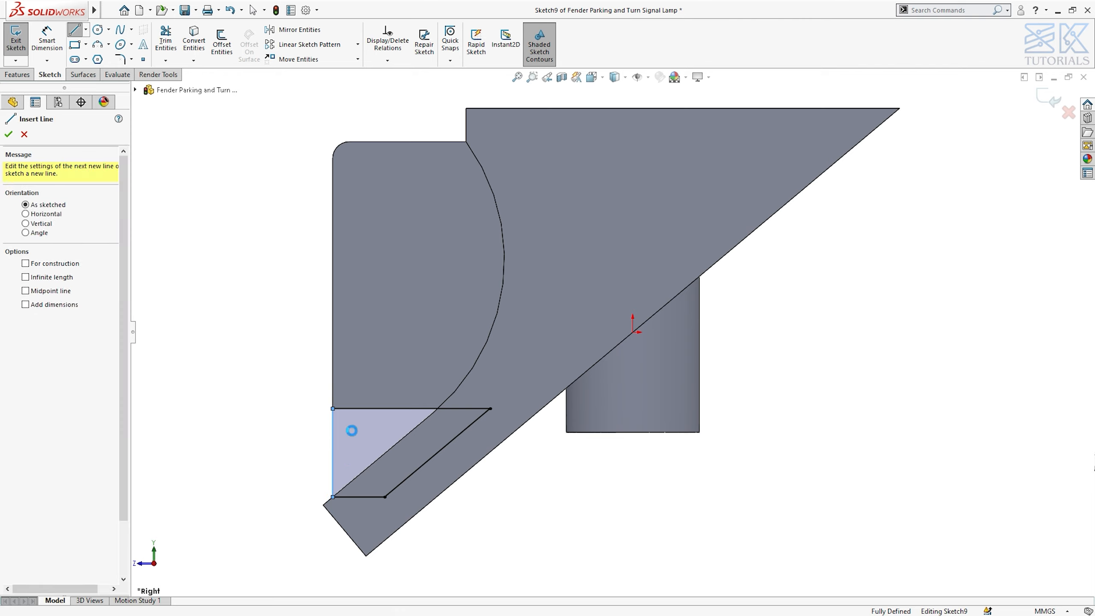
pyautogui.press('Escape')
pyautogui.click(332, 498)
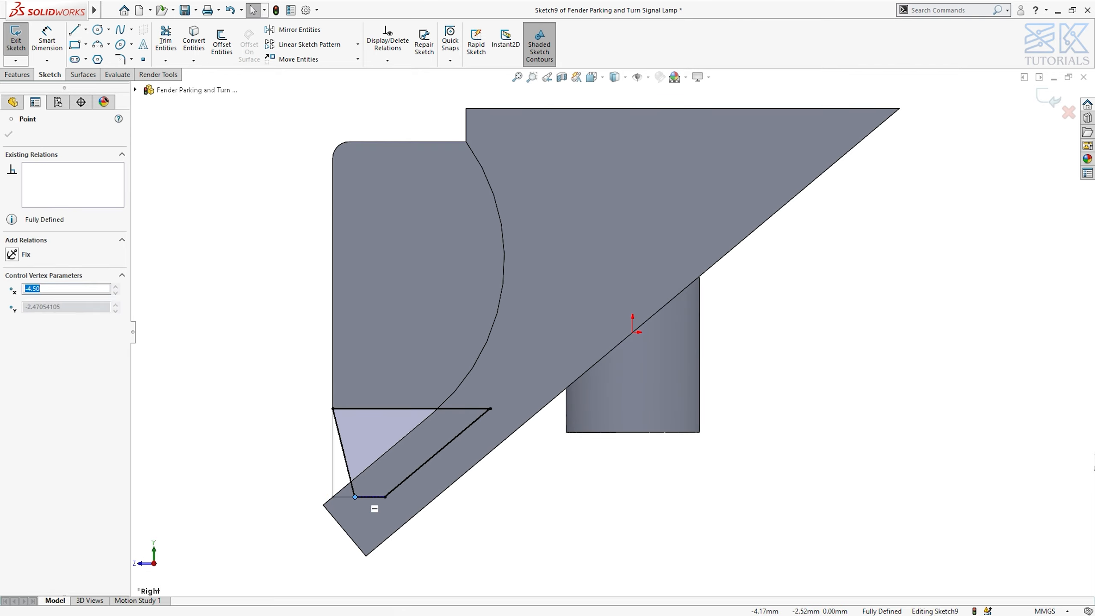
pyautogui.click(211, 347)
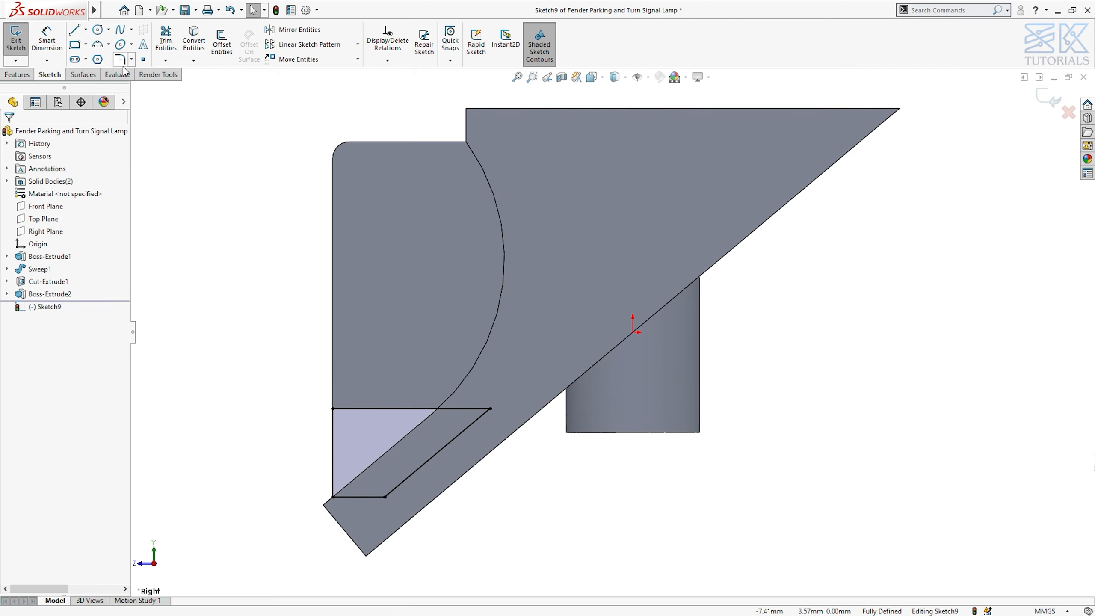
# Step: Round the sketch corner between the outer vertical line and the bottom line with a 0.25 mm sketch fillet
pyautogui.click(120, 59)
pyautogui.click(334, 499)
pyautogui.rightClick(332, 497)
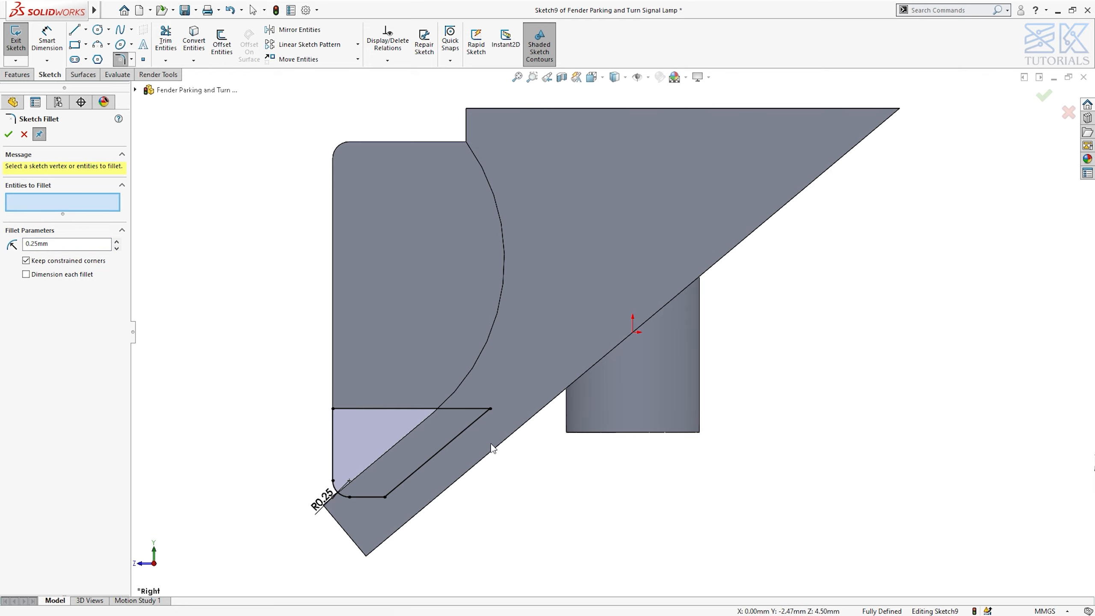
pyautogui.press('Escape')
# Step: Extrude the lower profile 7 mm with the Mid Plane end condition as a separate body, without merging the result
pyautogui.scroll(-6, 498, 416)
pyautogui.scroll(-2, 539, 343)
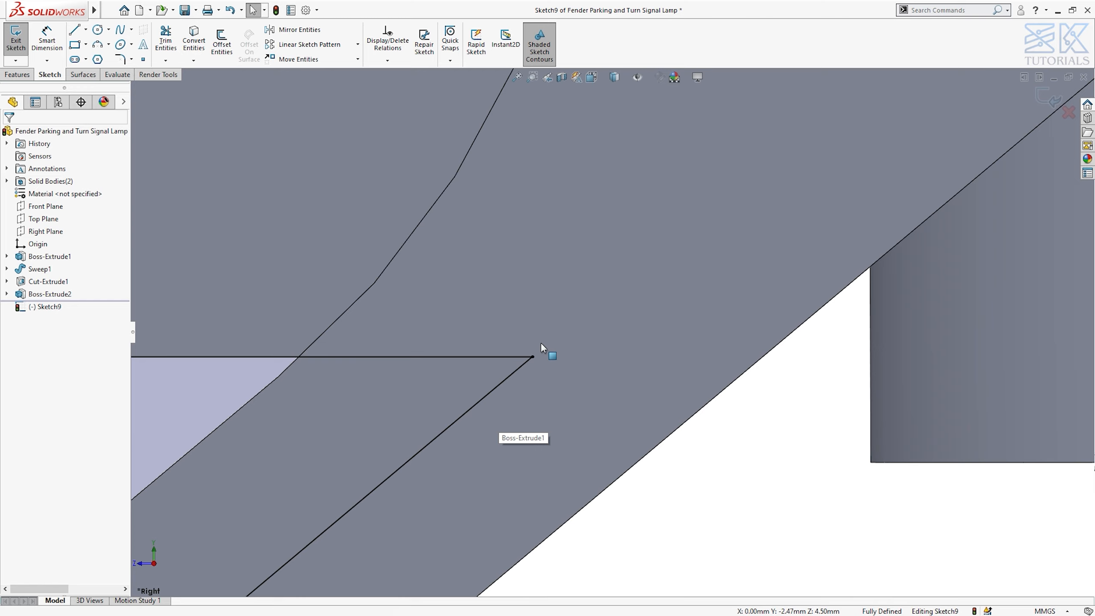
pyautogui.click(17, 74)
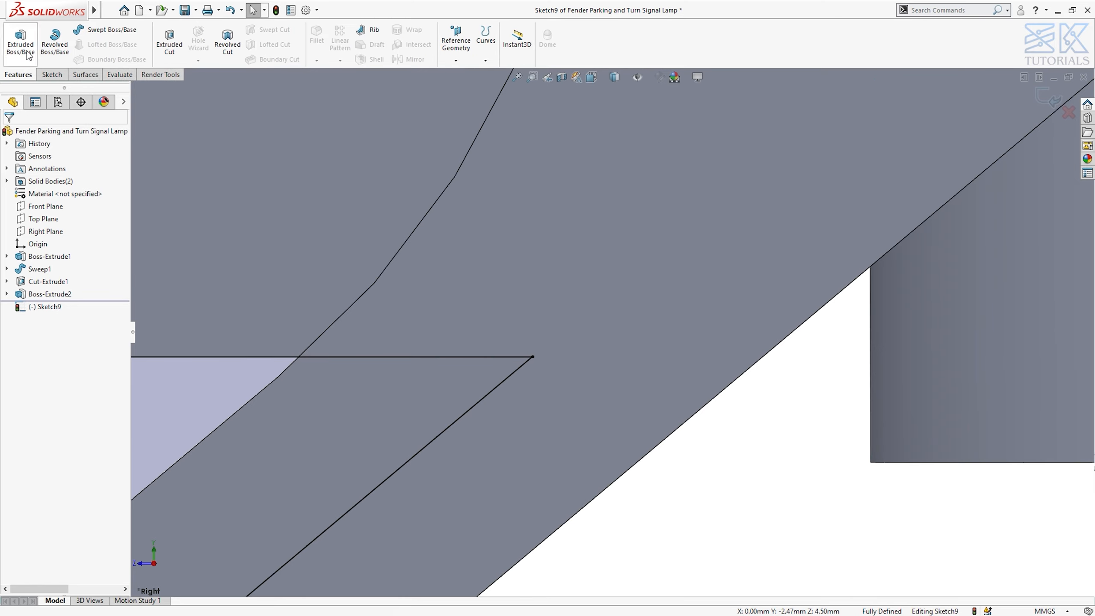
pyautogui.click(26, 50)
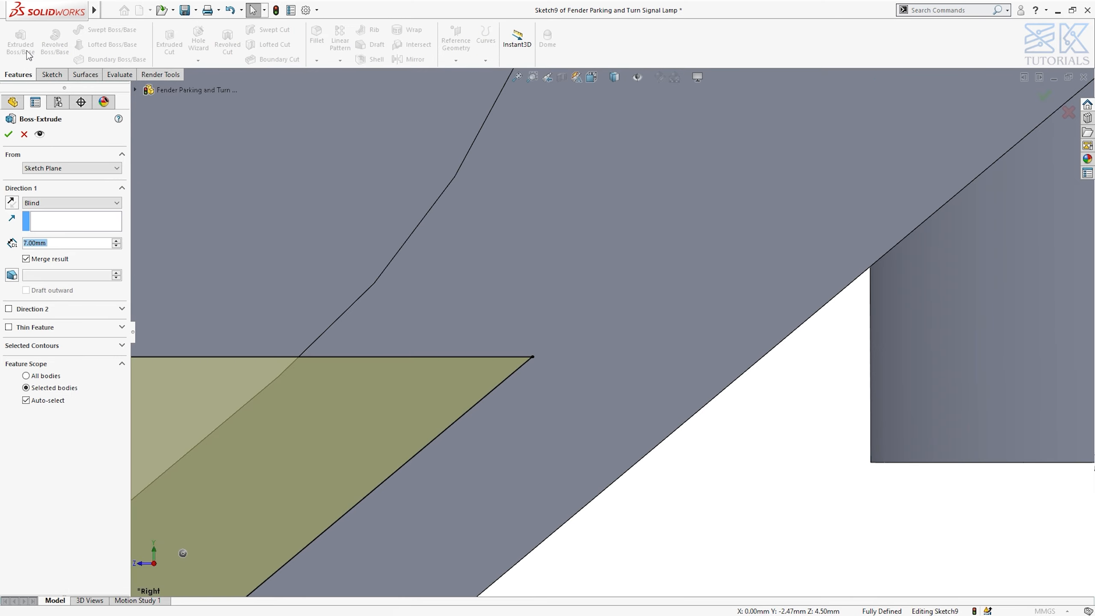
pyautogui.click(49, 205)
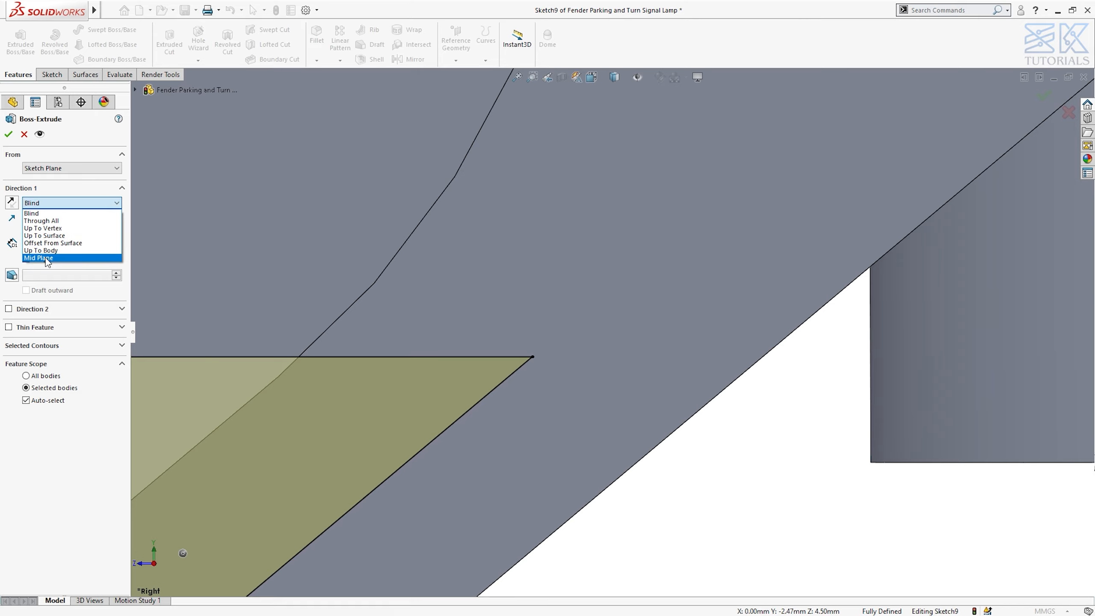
pyautogui.click(39, 252)
pyautogui.click(35, 261)
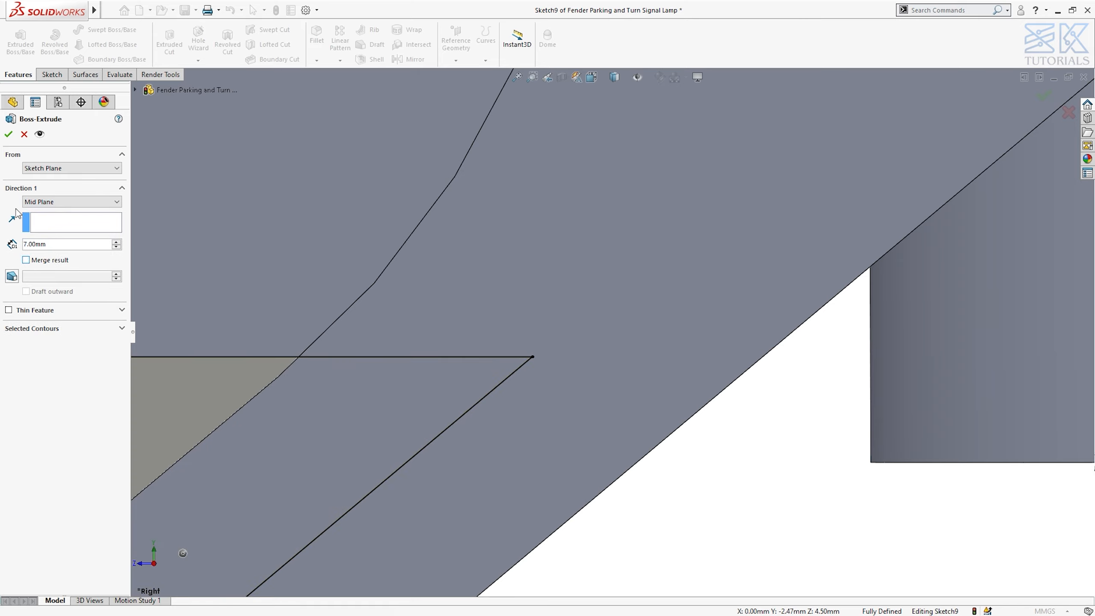
pyautogui.click(9, 136)
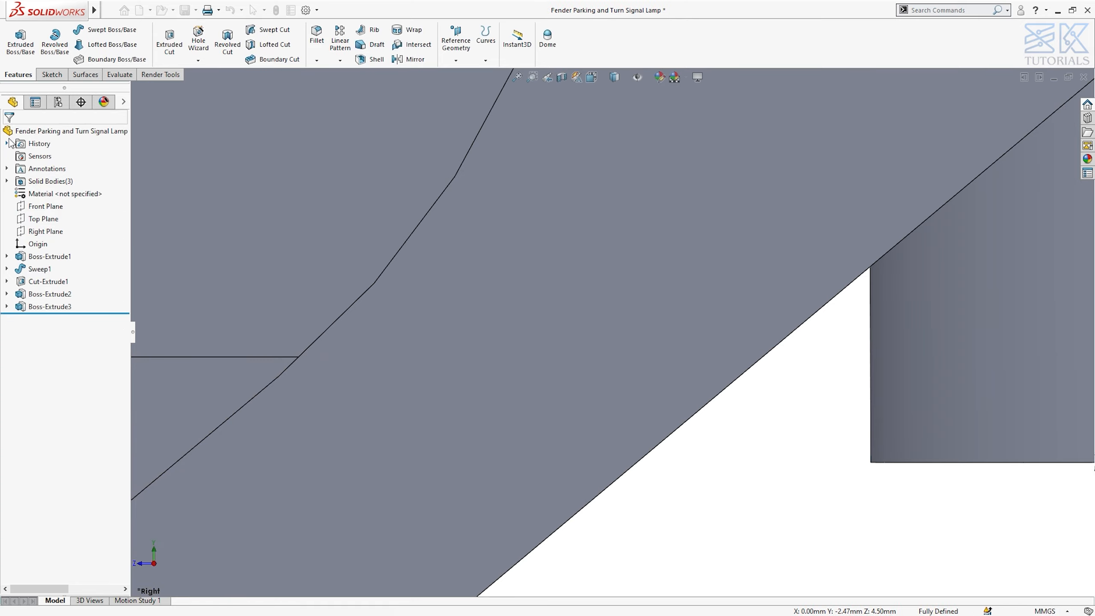
# Step: Fillet the housing's top face, lower front face, both short front corner edges and both curved side edges with a 0.25 mm radius
pyautogui.hotkey('ctrl', '7')
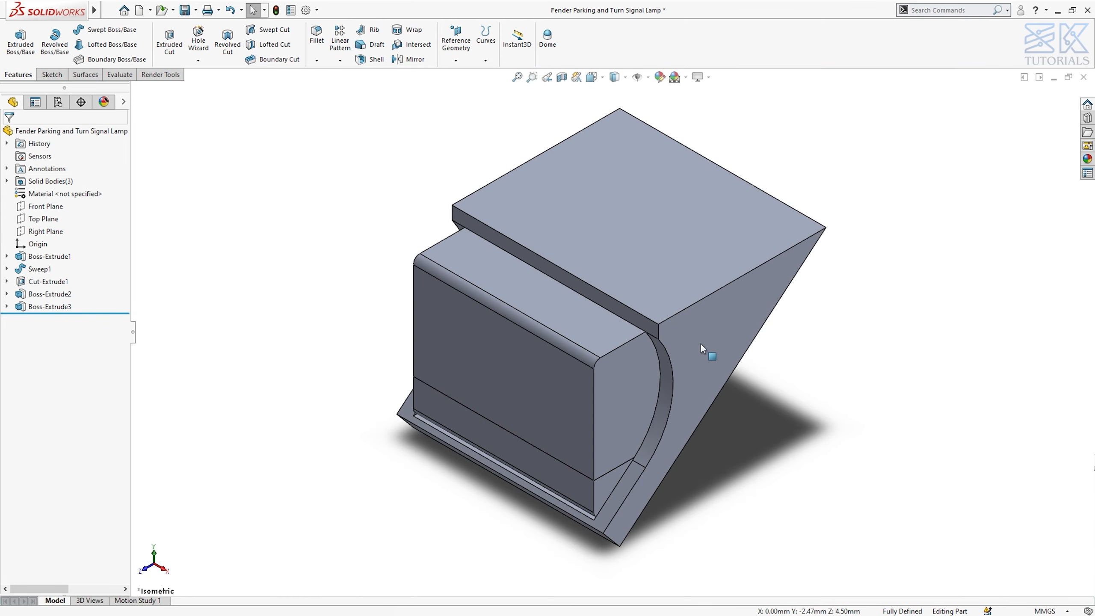
pyautogui.click(316, 37)
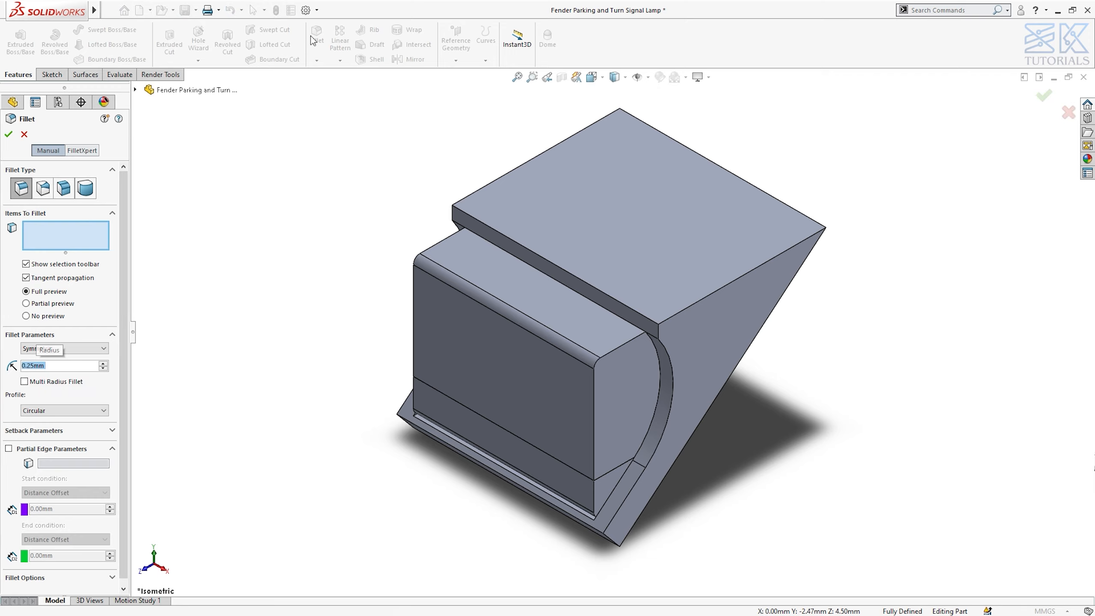
pyautogui.click(622, 223)
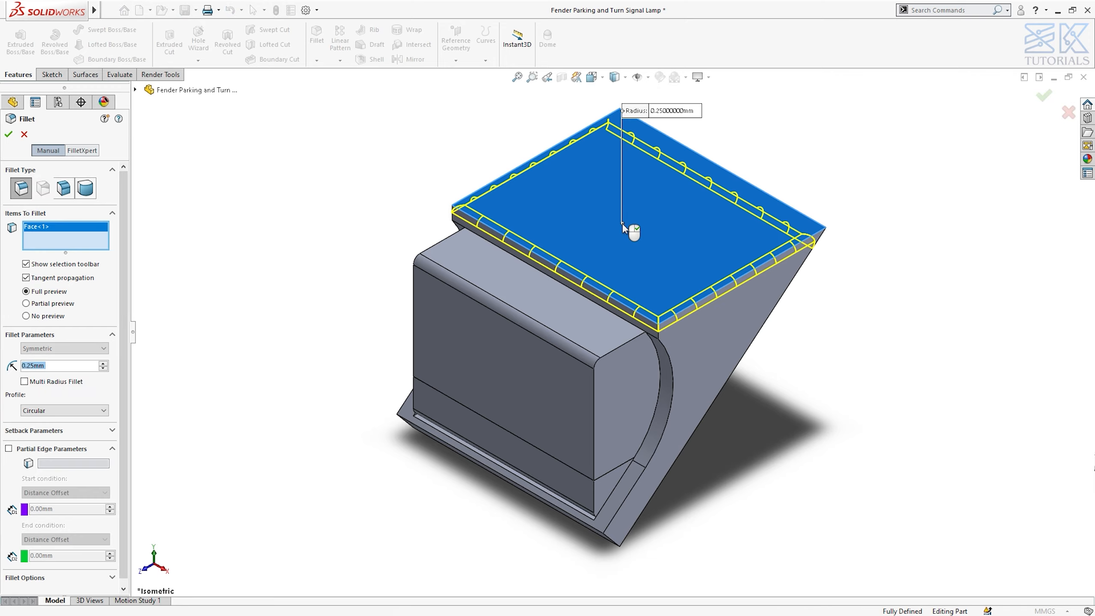
pyautogui.moveTo(609, 536); pyautogui.dragTo(614, 490, button='middle')
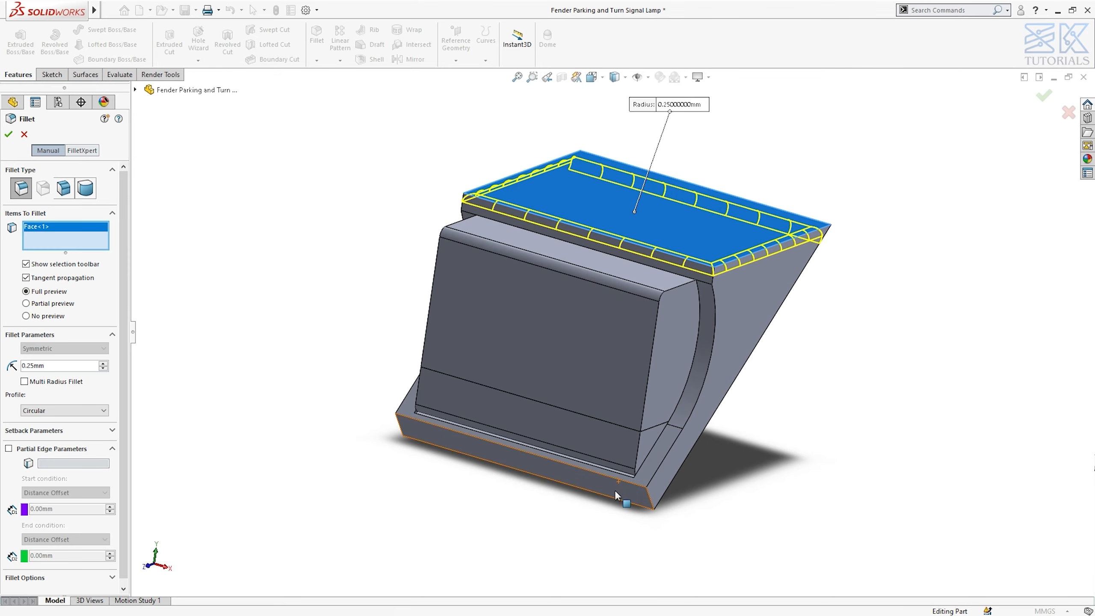
pyautogui.click(614, 490)
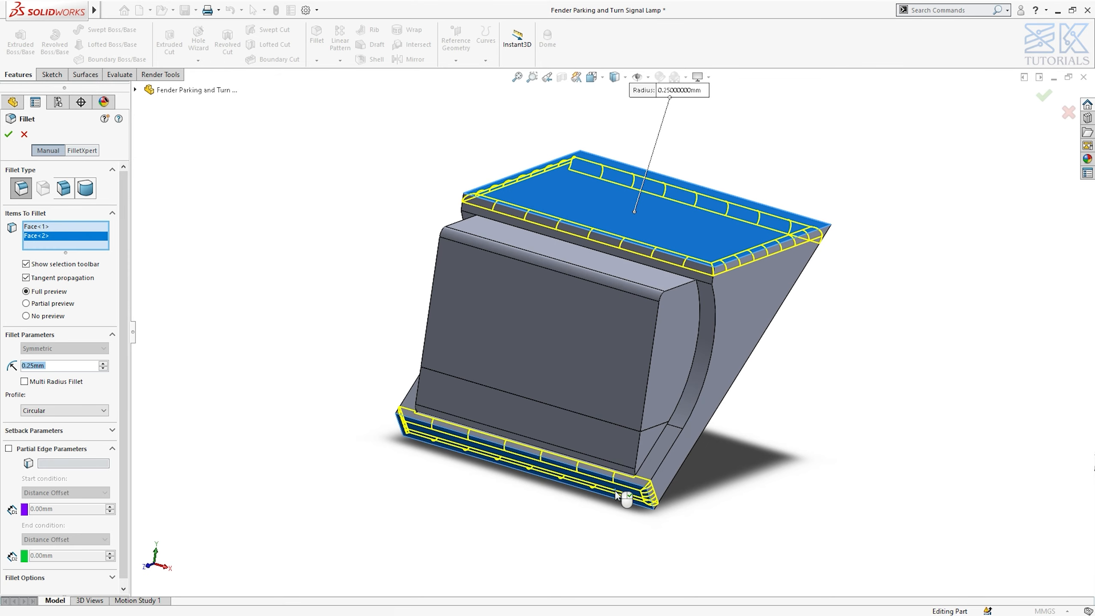
pyautogui.click(711, 278)
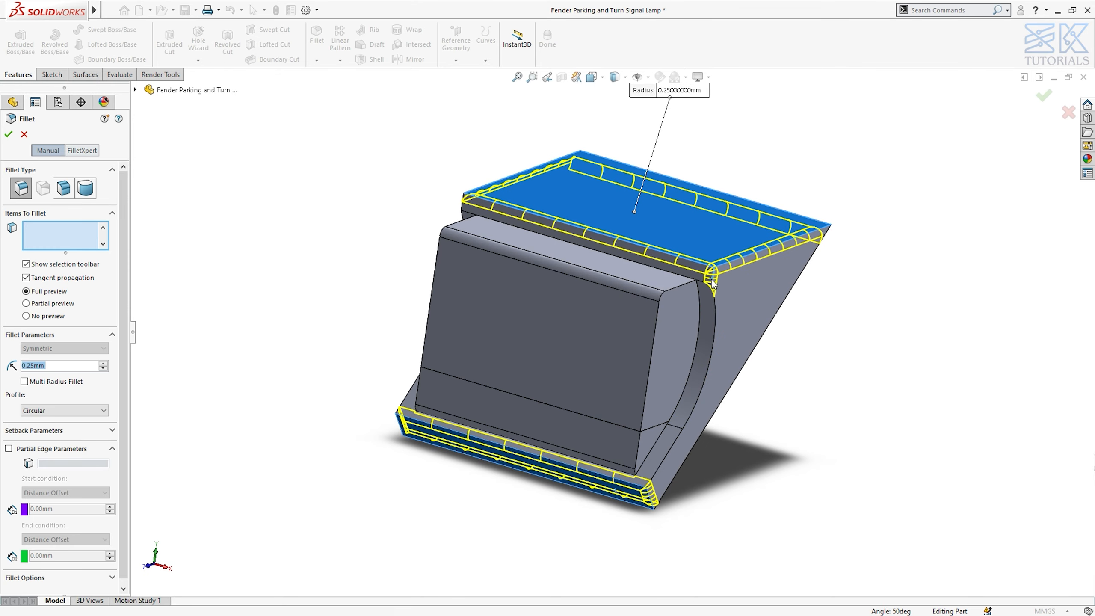
pyautogui.click(462, 205)
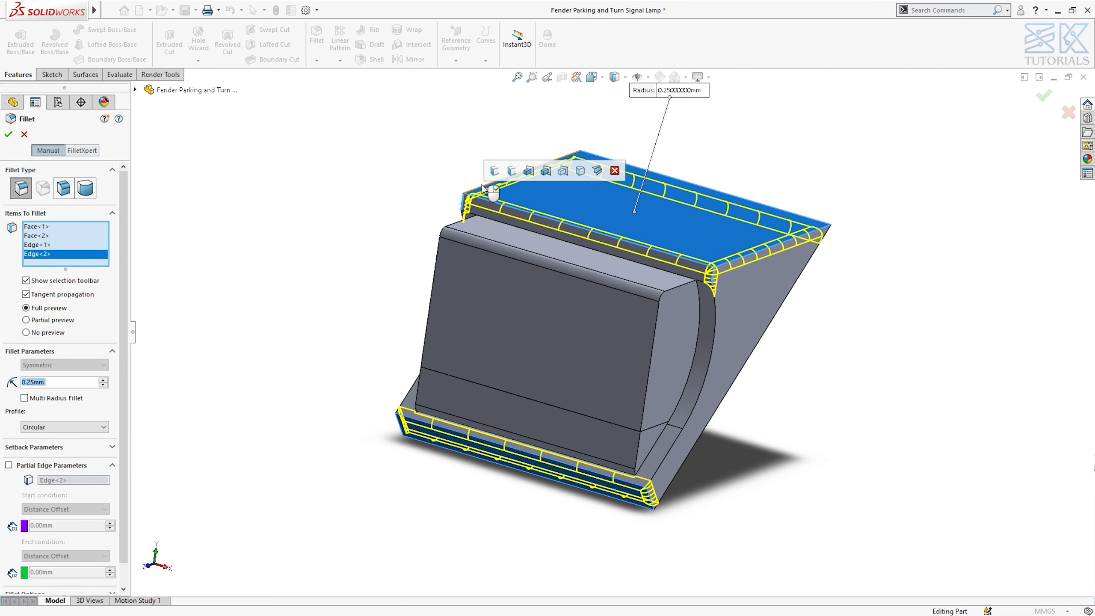
pyautogui.click(716, 327)
pyautogui.moveTo(696, 336); pyautogui.dragTo(576, 303, button='middle')
pyautogui.click(576, 303)
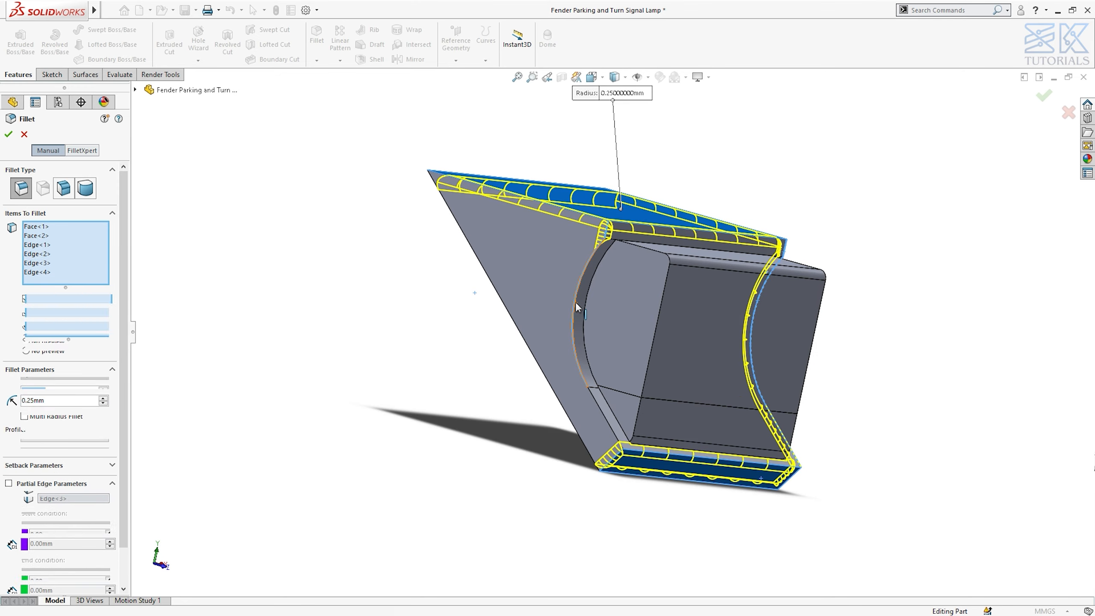
pyautogui.press('Return')
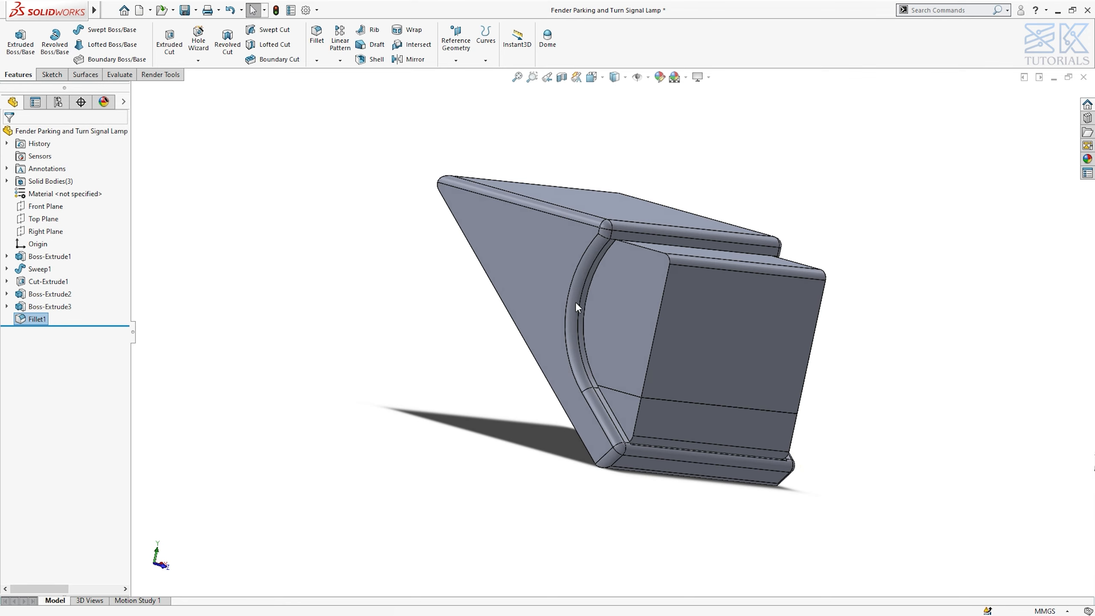
# Step: Fillet the upper lens block's top face with a 0.25 mm radius, using tangent propagation to include its vertical front edges
pyautogui.hotkey('ctrl', '7')
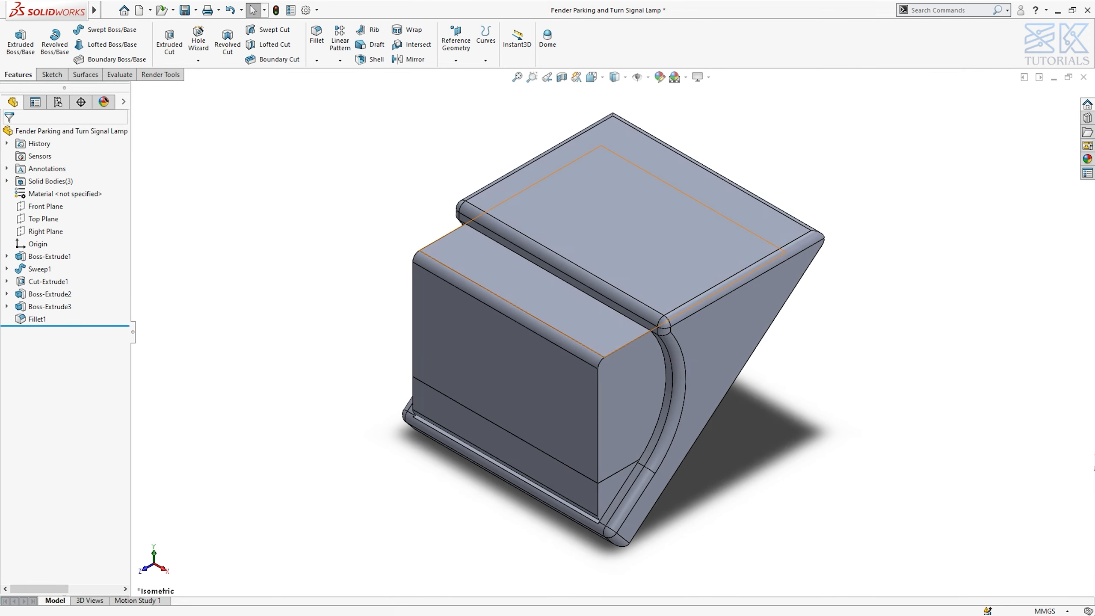
pyautogui.click(317, 35)
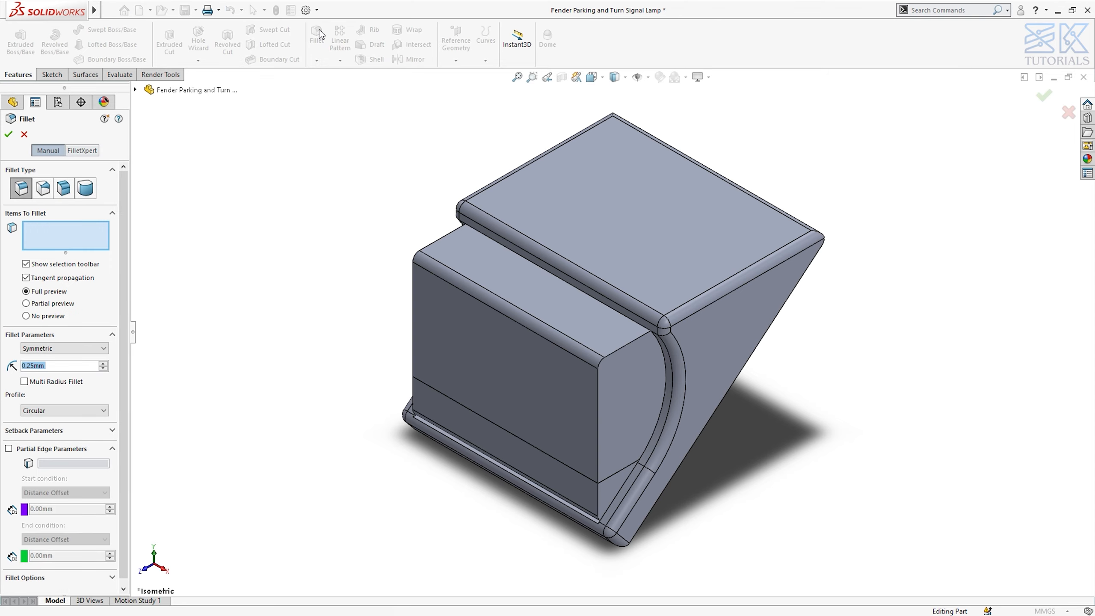
pyautogui.click(491, 279)
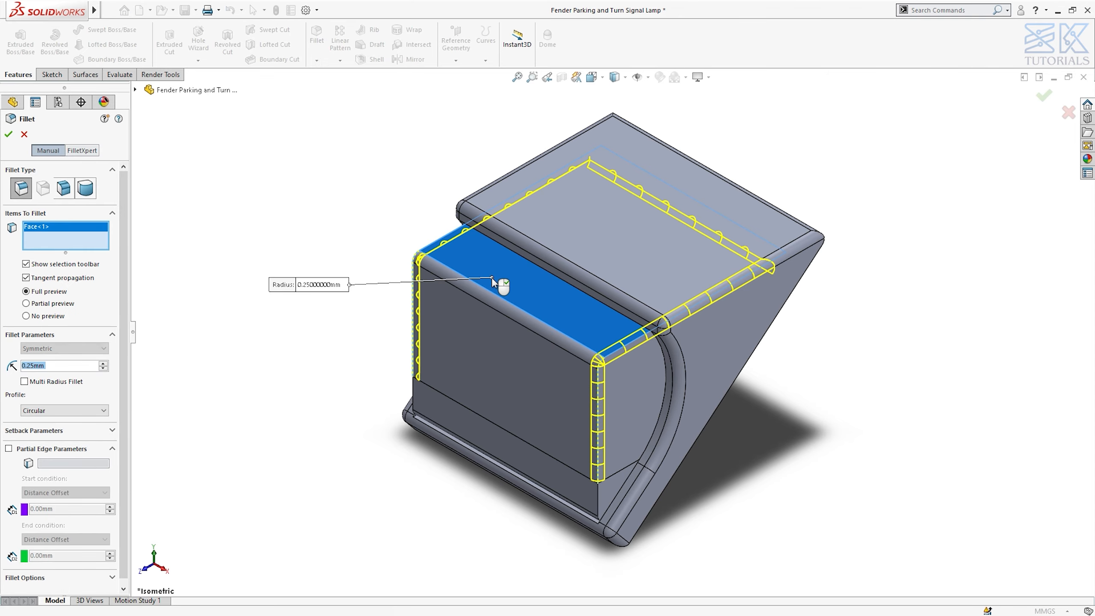
pyautogui.rightClick(492, 279)
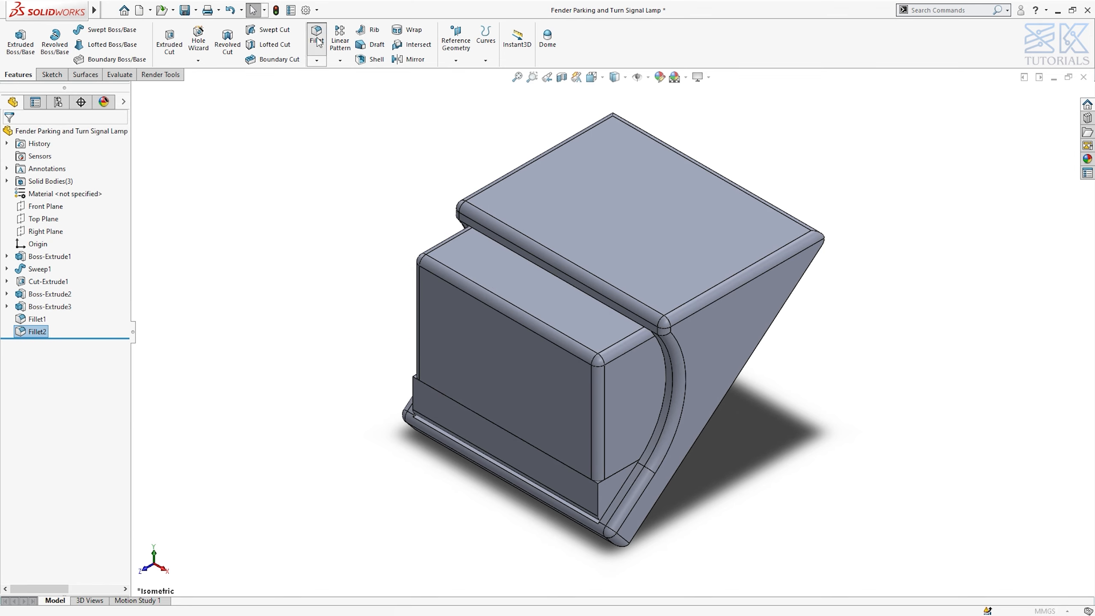
# Step: Fillet the two vertical front corner edges of the lower lens body with a 0.25 mm radius
pyautogui.click(318, 42)
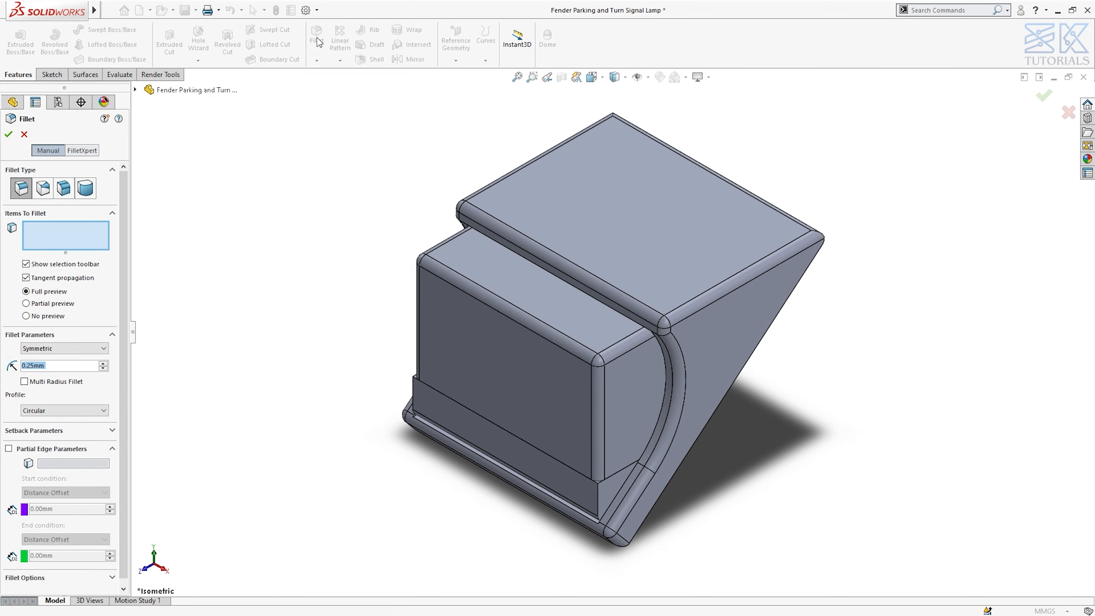
pyautogui.click(598, 491)
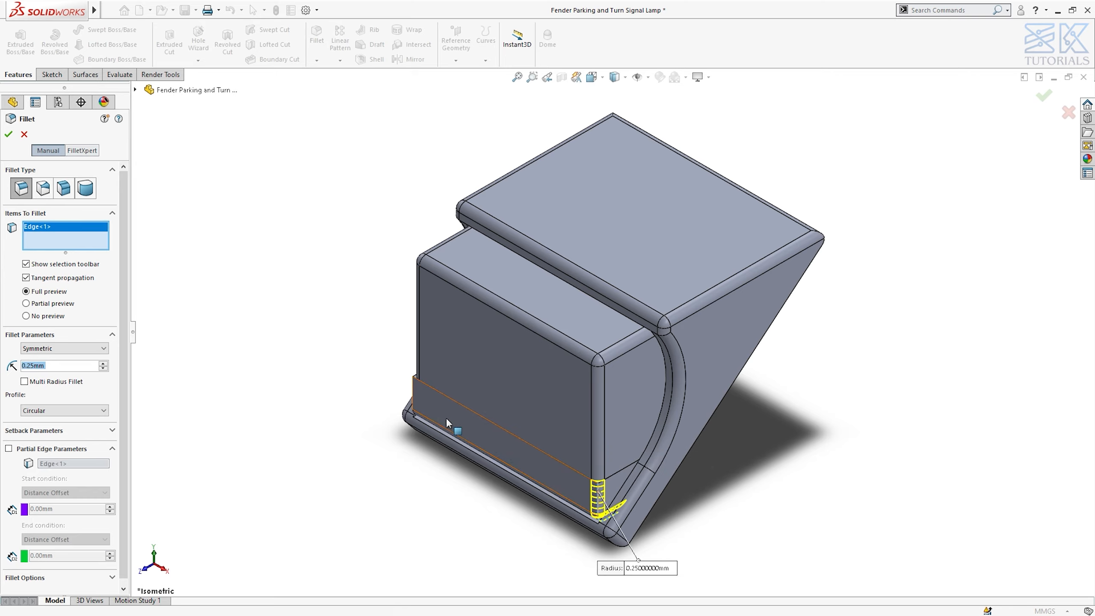
pyautogui.click(415, 392)
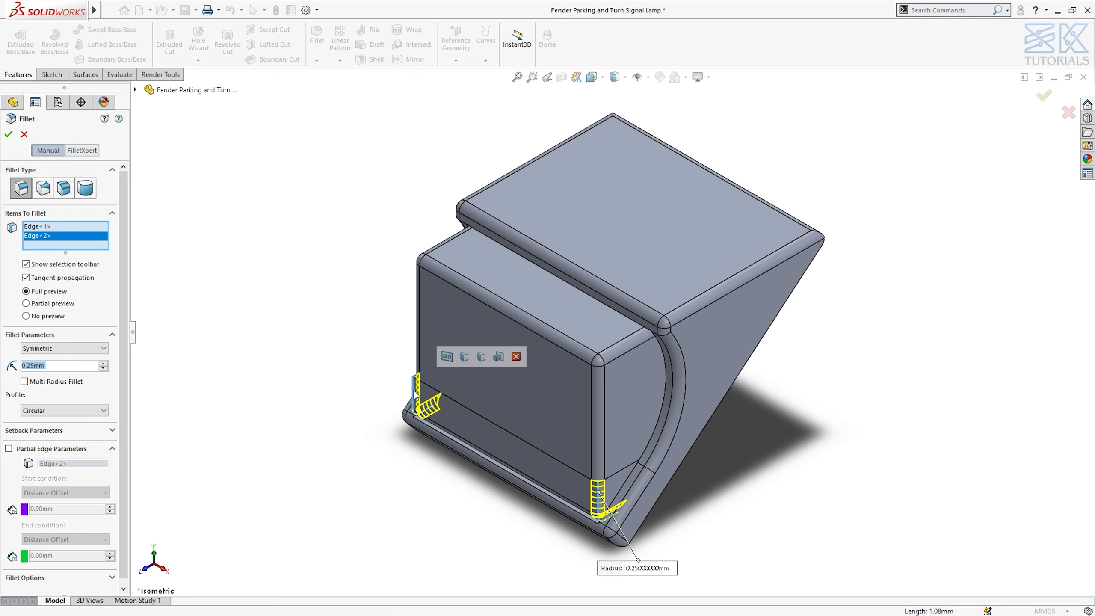
pyautogui.press('Return')
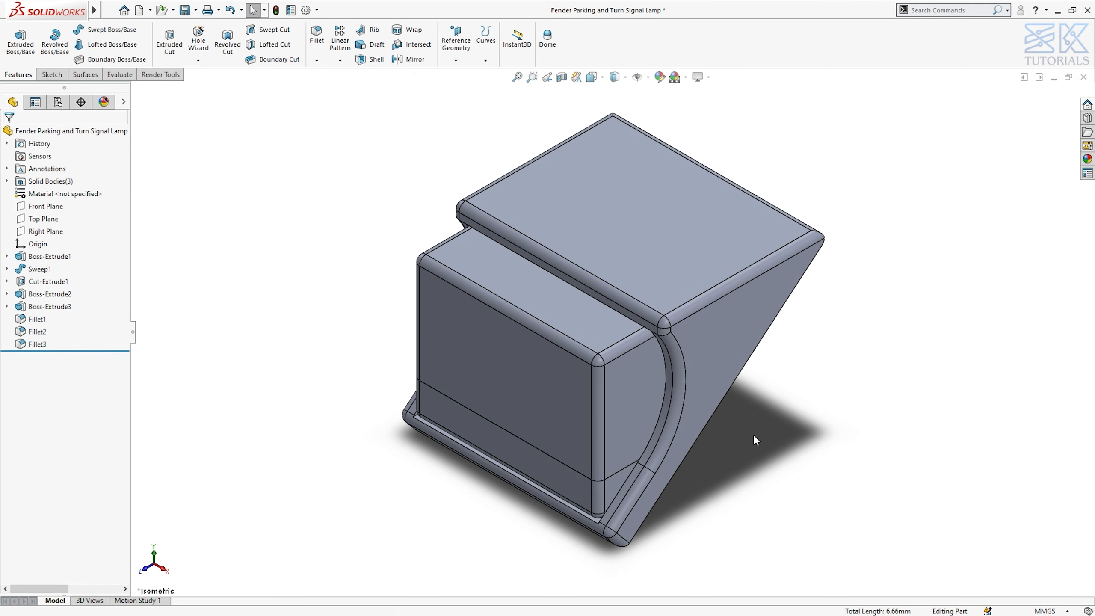
# Step: Hide the upper and lower lens bodies to expose the housing's cavity
pyautogui.click(497, 357)
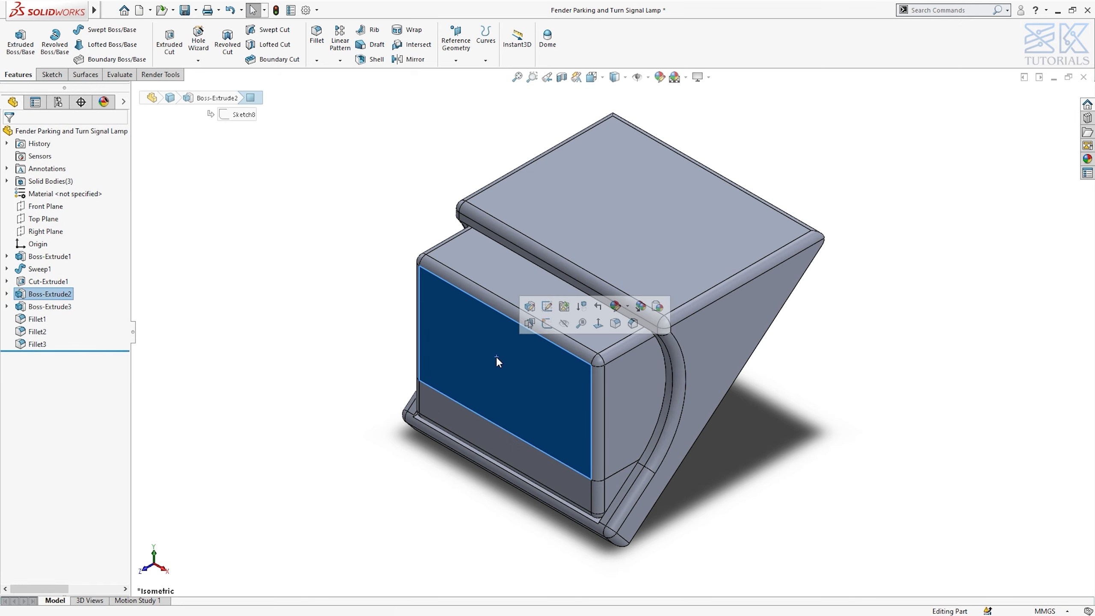
pyautogui.click(564, 325)
pyautogui.click(534, 400)
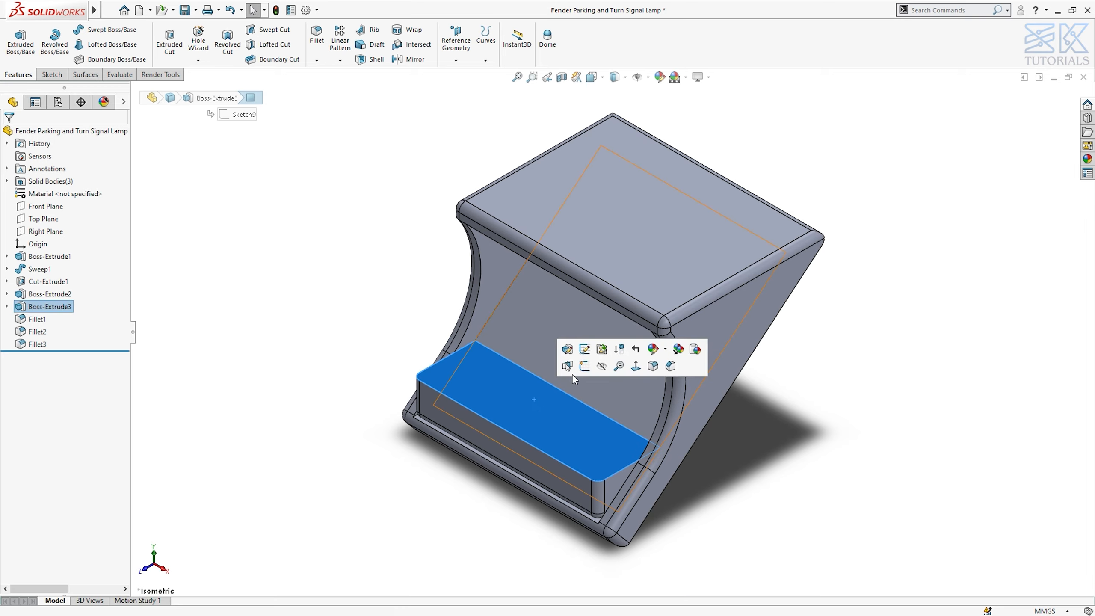
pyautogui.click(567, 366)
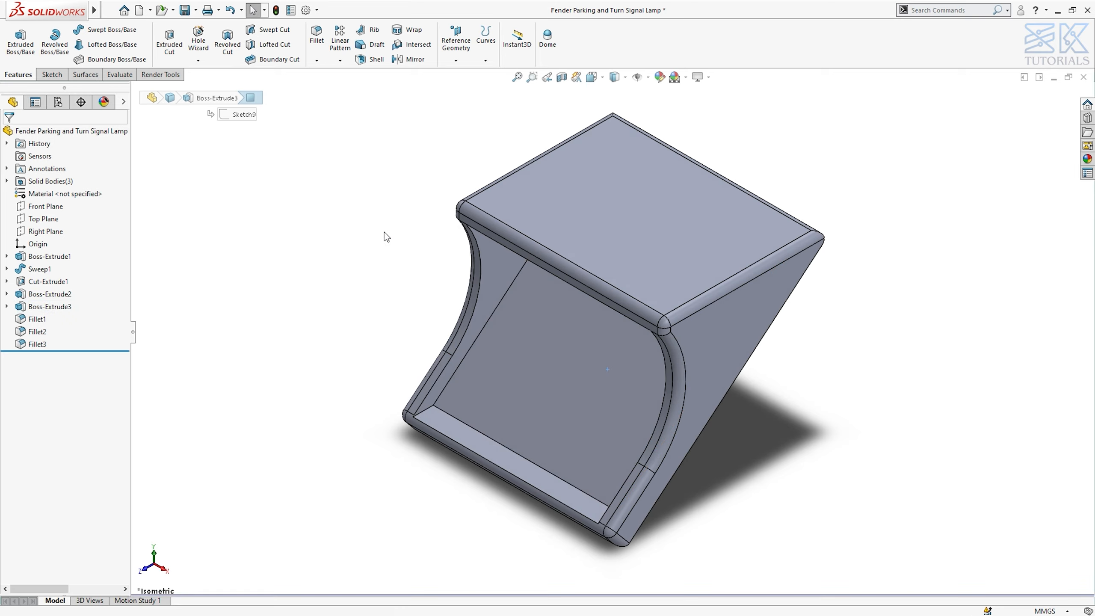
# Step: Fillet the cavity's four inner corner edges, upper and lower on both sides, with a 0.25 mm radius
pyautogui.click(316, 41)
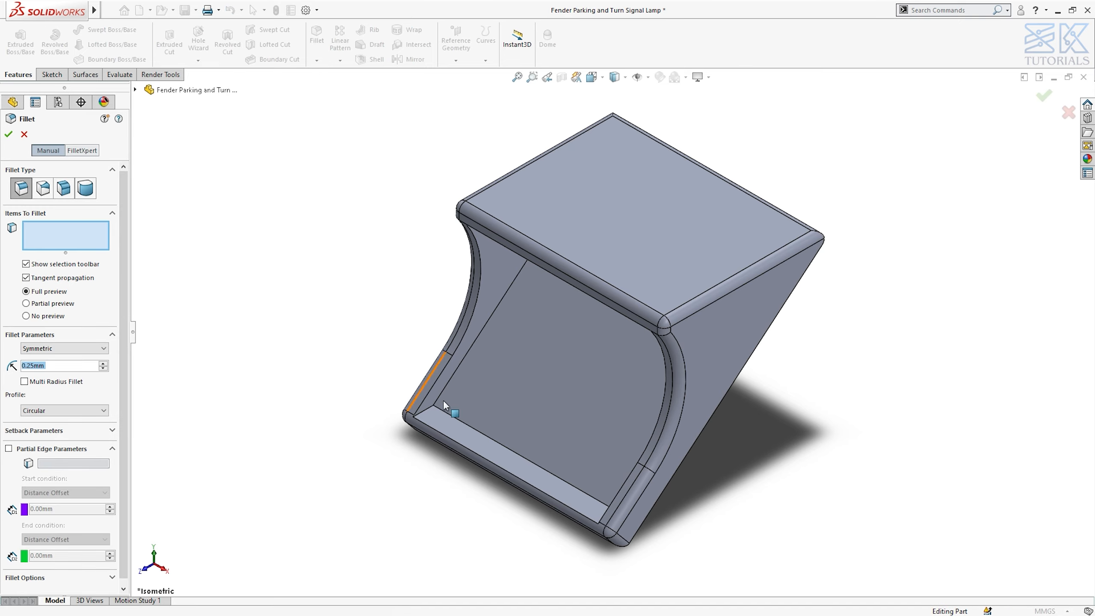
pyautogui.click(434, 409)
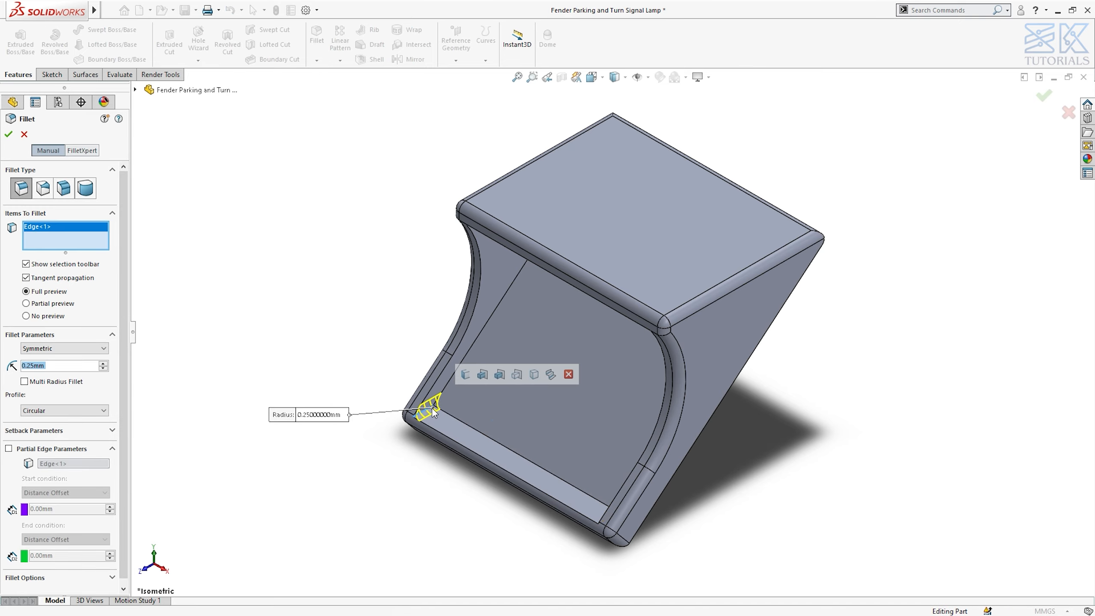
pyautogui.moveTo(594, 474); pyautogui.dragTo(556, 263, button='middle')
pyautogui.click(592, 260)
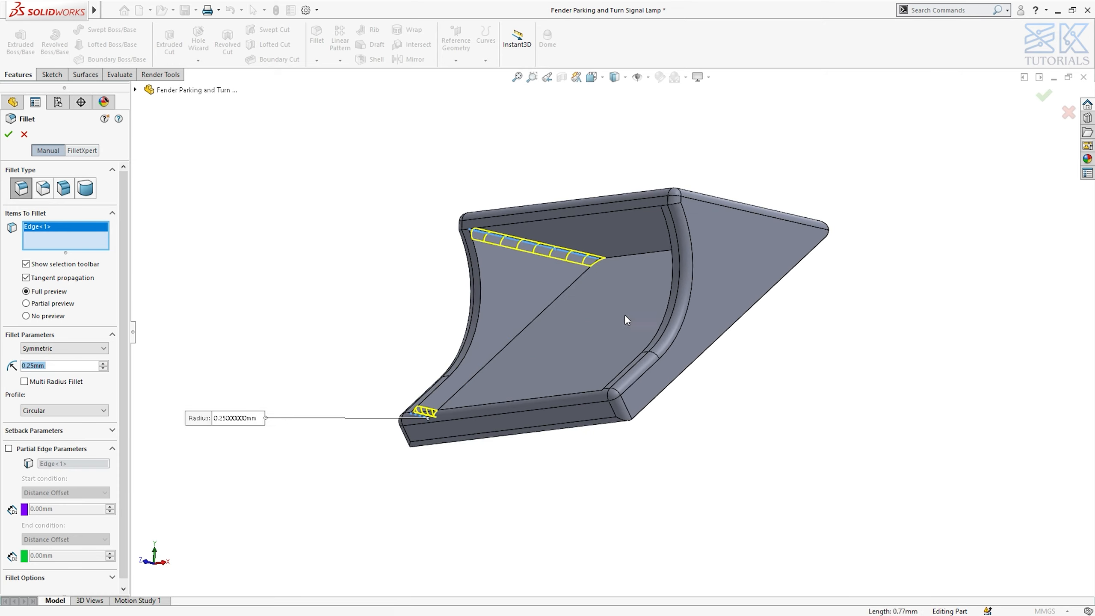
pyautogui.moveTo(669, 311); pyautogui.dragTo(791, 382, button='middle')
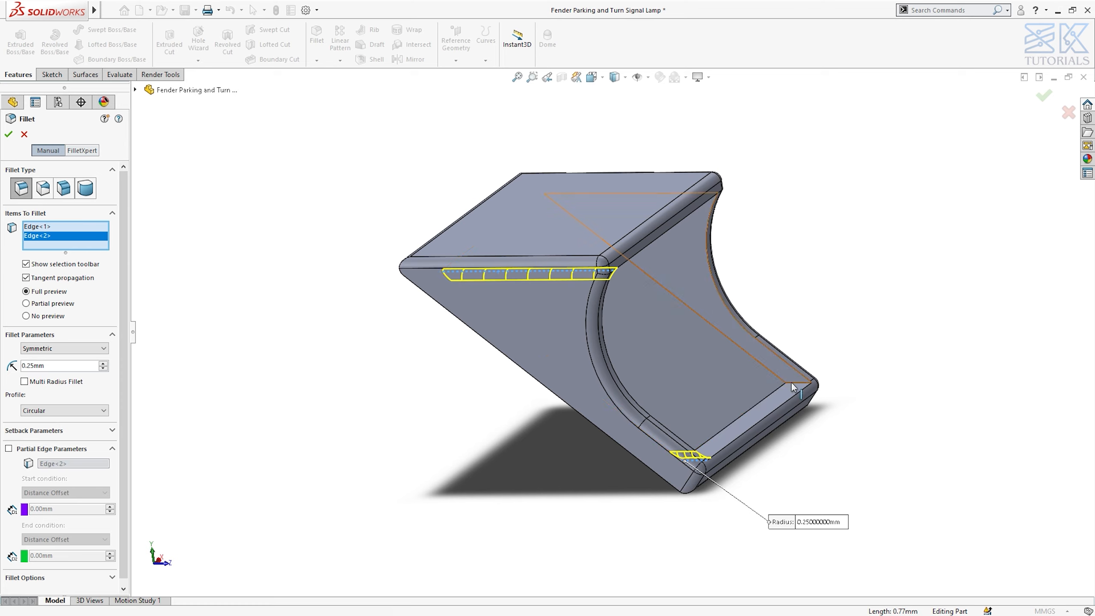
pyautogui.click(796, 386)
pyautogui.moveTo(729, 350); pyautogui.dragTo(704, 245, button='middle')
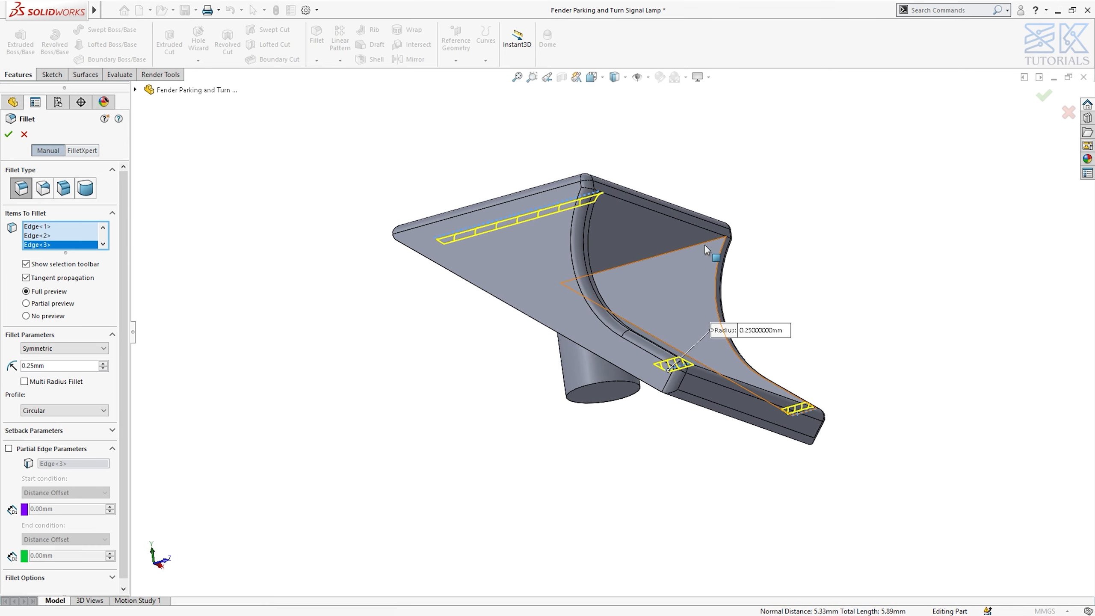
pyautogui.click(703, 244)
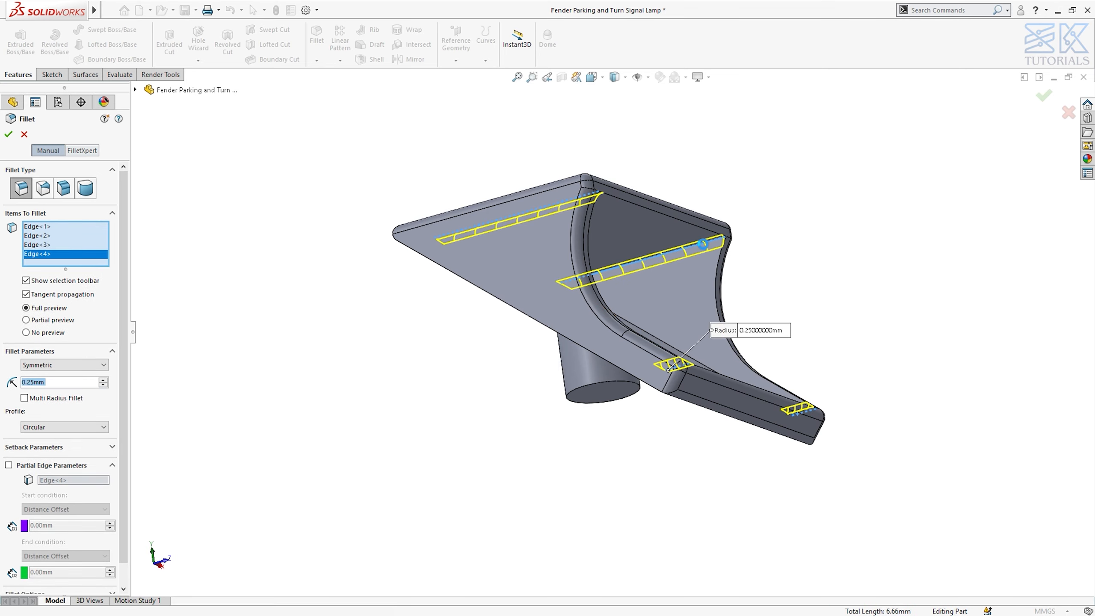
pyautogui.press('Return')
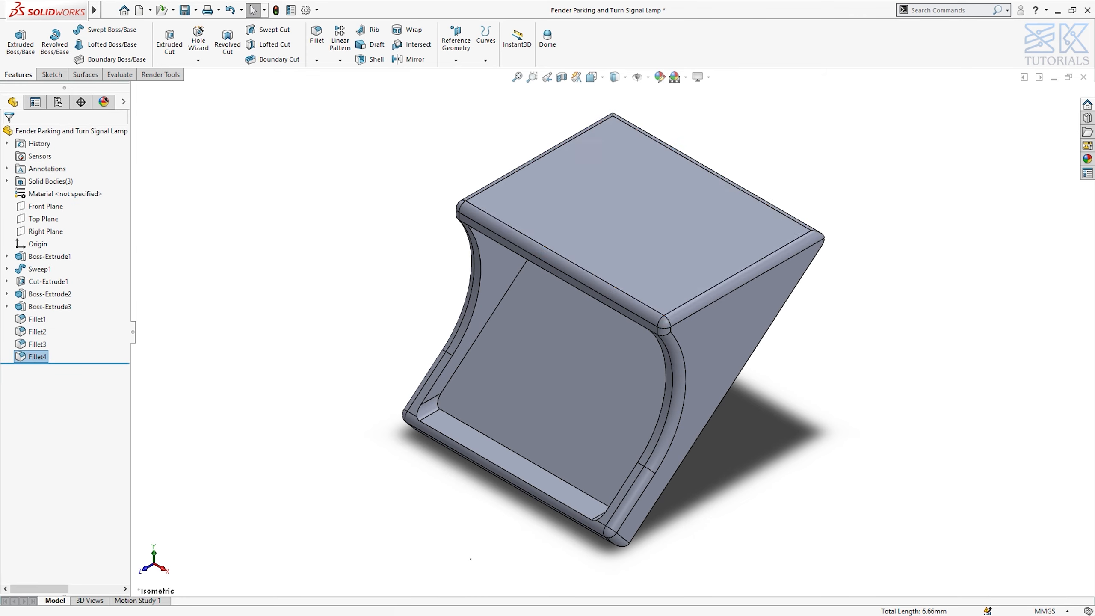
# Step: Show the two hidden lens bodies again inside the housing
pyautogui.doubleClick(49, 181)
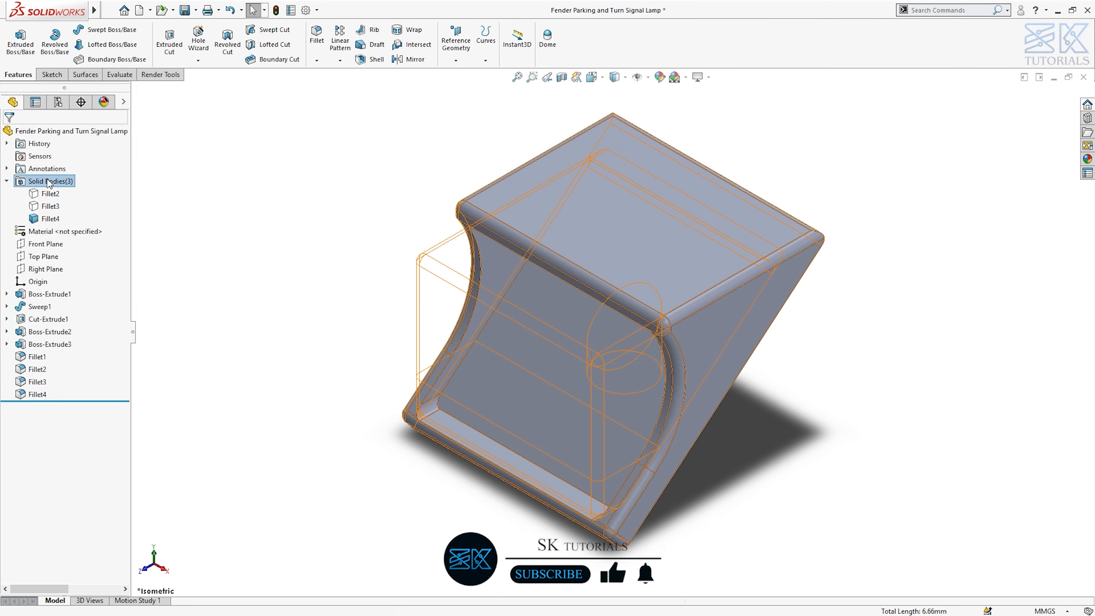
pyautogui.click(49, 207)
pyautogui.keyDown('ctrl'); pyautogui.click(49, 194); pyautogui.keyUp('ctrl')
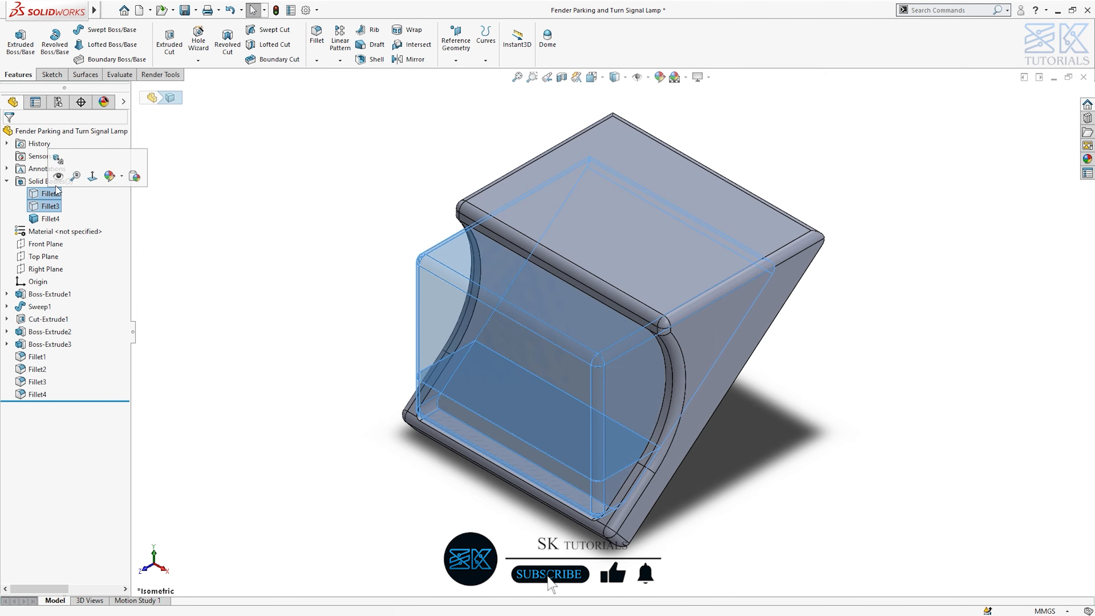
pyautogui.click(59, 177)
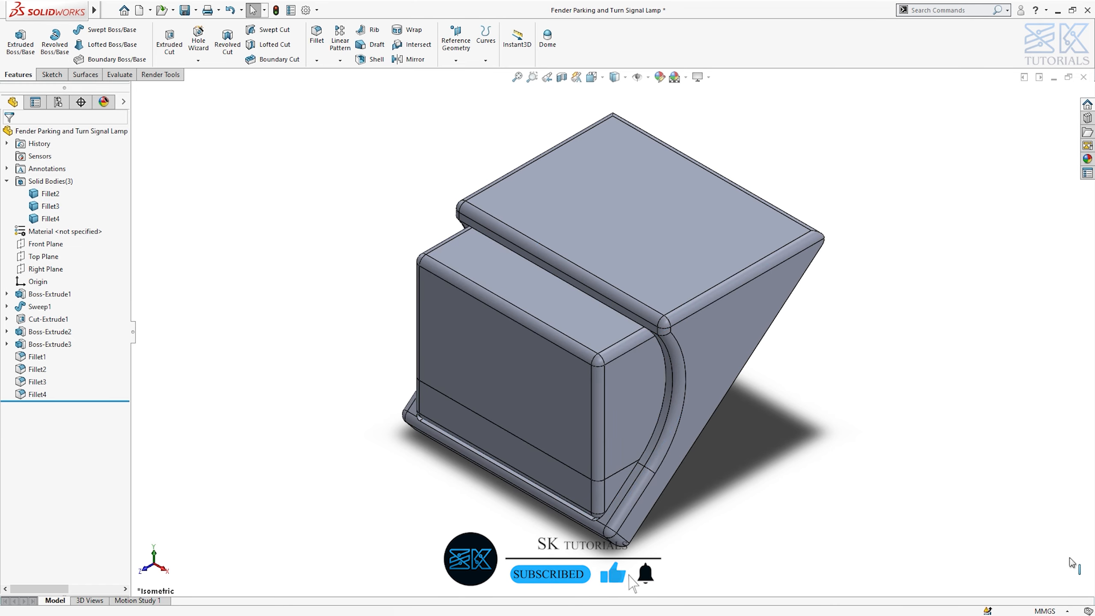
# Step: Apply the White LED appearance to the entire lower lens body
pyautogui.click(1092, 161)
pyautogui.moveTo(977, 456); pyautogui.dragTo(595, 494)
pyautogui.click(608, 497)
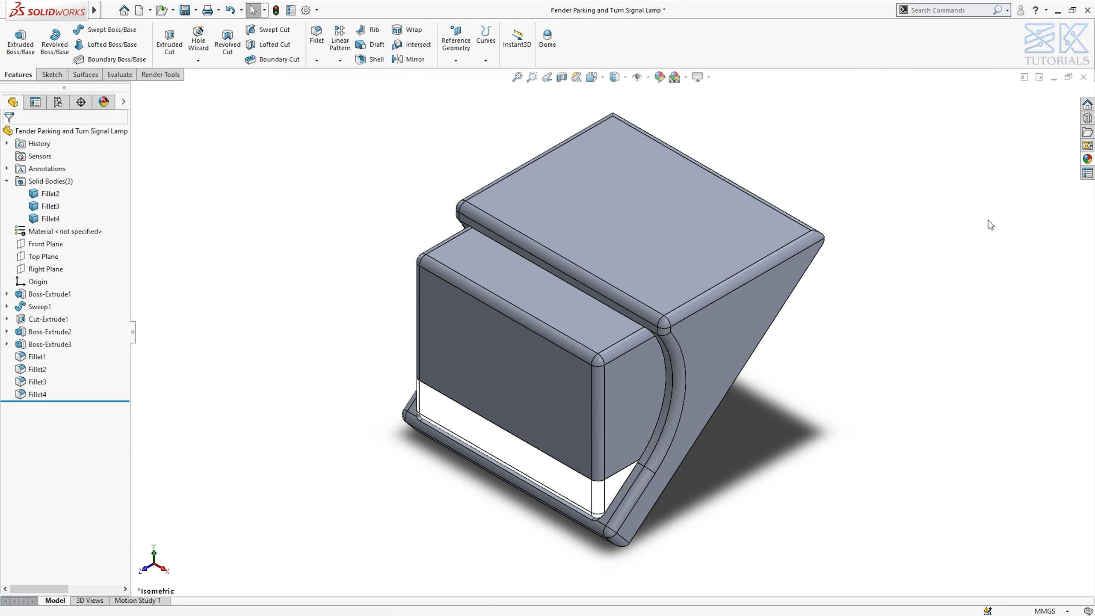
# Step: Apply the Red LED appearance to the entire upper lens body
pyautogui.click(1089, 160)
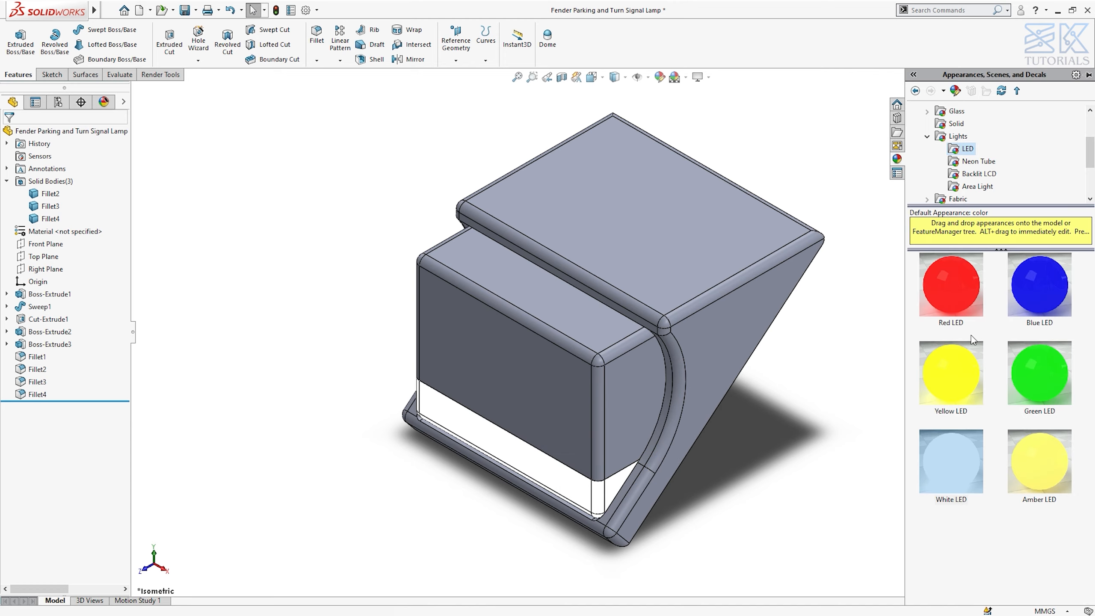
pyautogui.moveTo(951, 285); pyautogui.dragTo(538, 384)
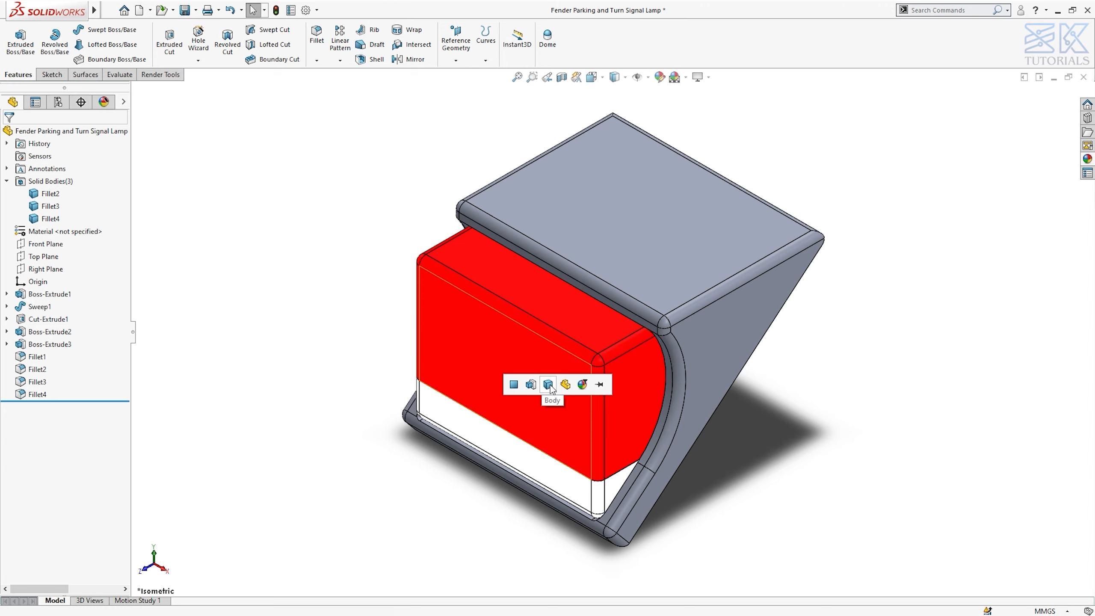
pyautogui.click(549, 383)
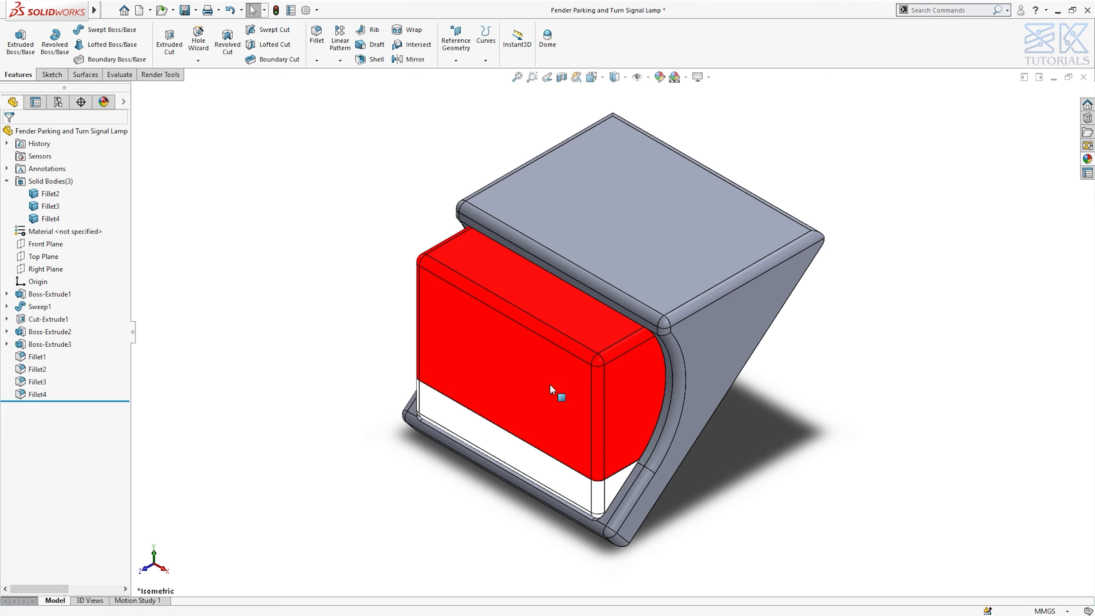
# Step: Apply the black soft touch plastic appearance to the housing body
pyautogui.click(1087, 160)
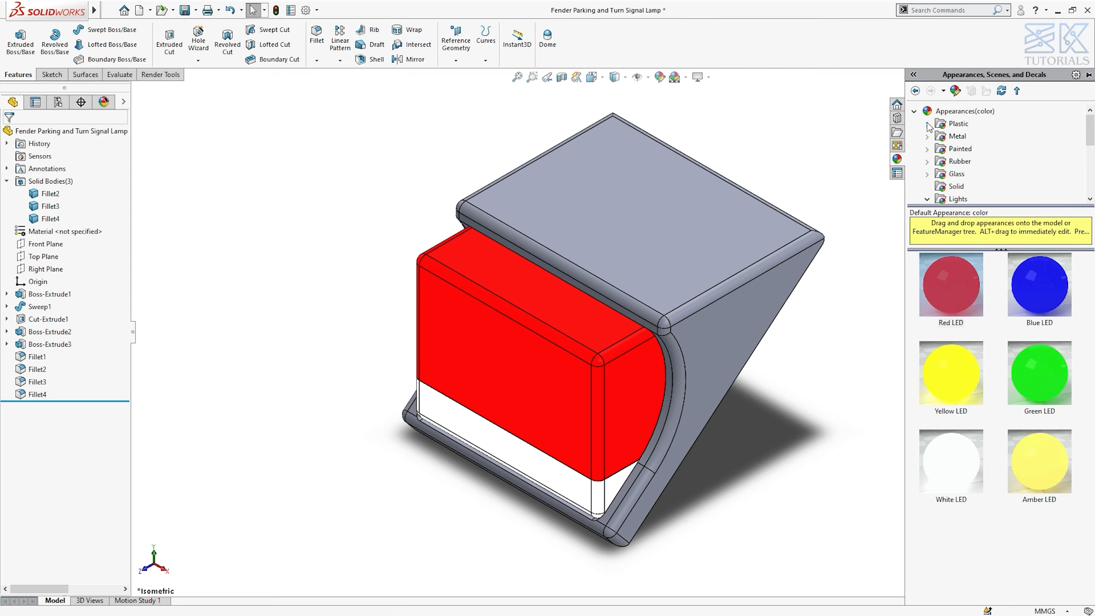
pyautogui.click(927, 124)
pyautogui.click(968, 163)
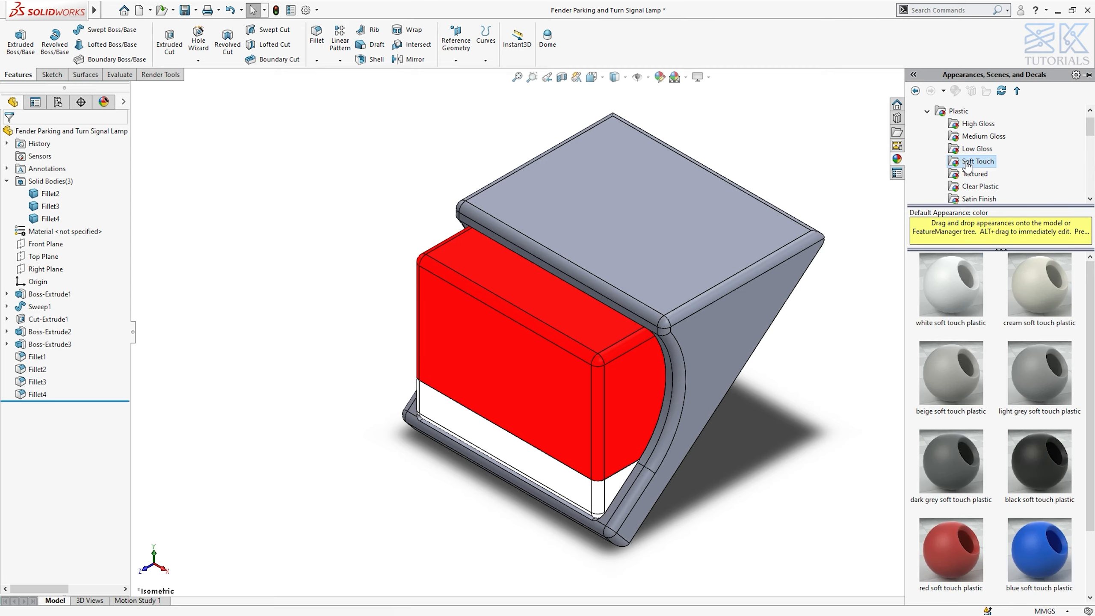
pyautogui.moveTo(1051, 469); pyautogui.dragTo(706, 254)
pyautogui.click(716, 255)
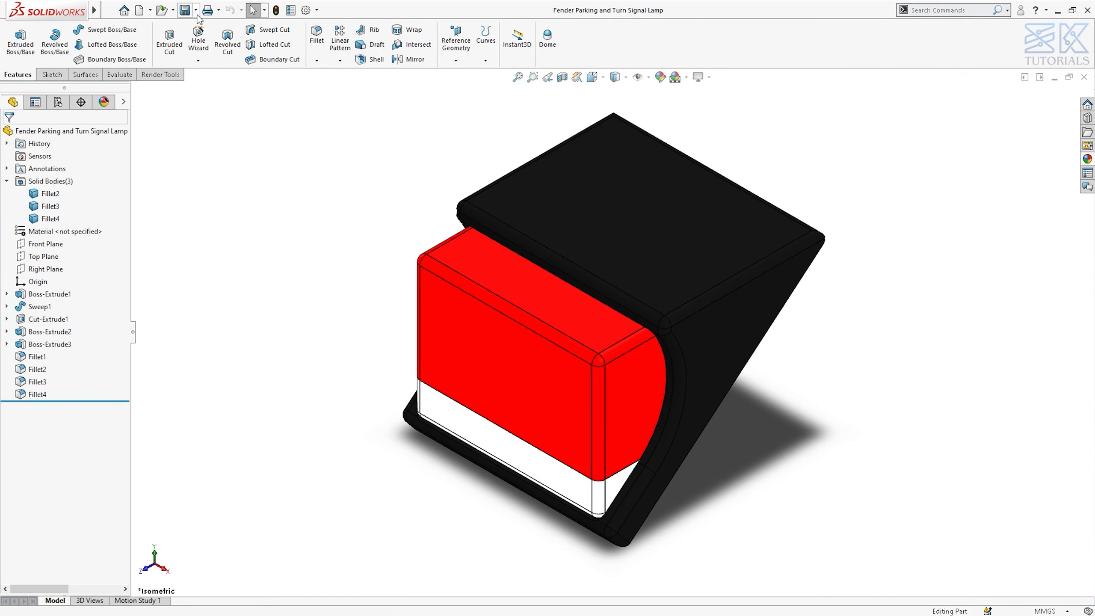
# Step: Save the part under the new file name Fender Lamp as a SOLIDWORKS part
pyautogui.click(196, 11)
pyautogui.click(202, 38)
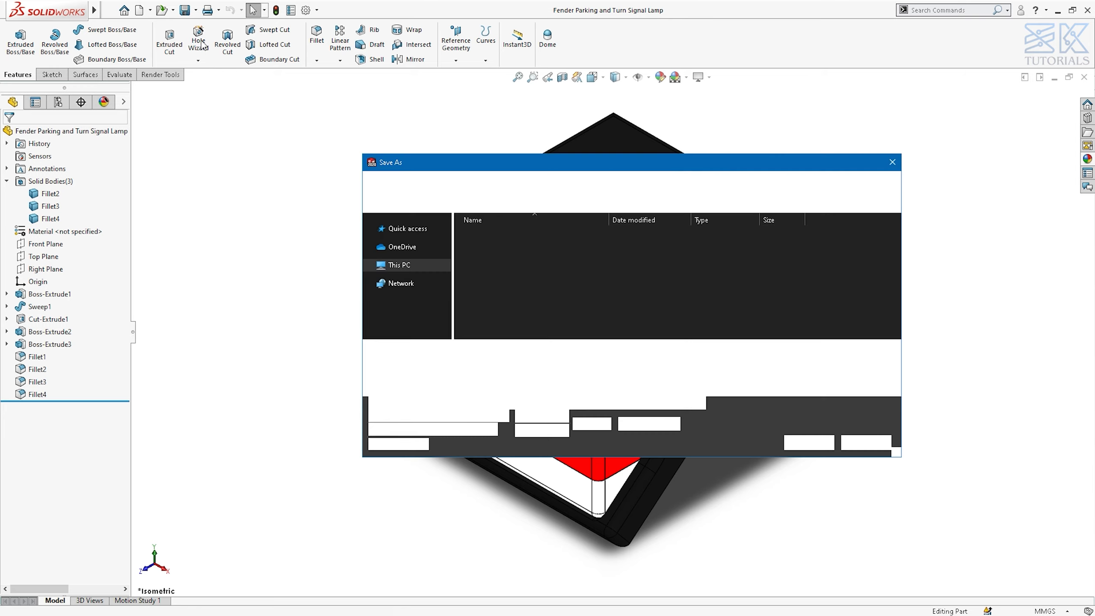
pyautogui.write('Fen')
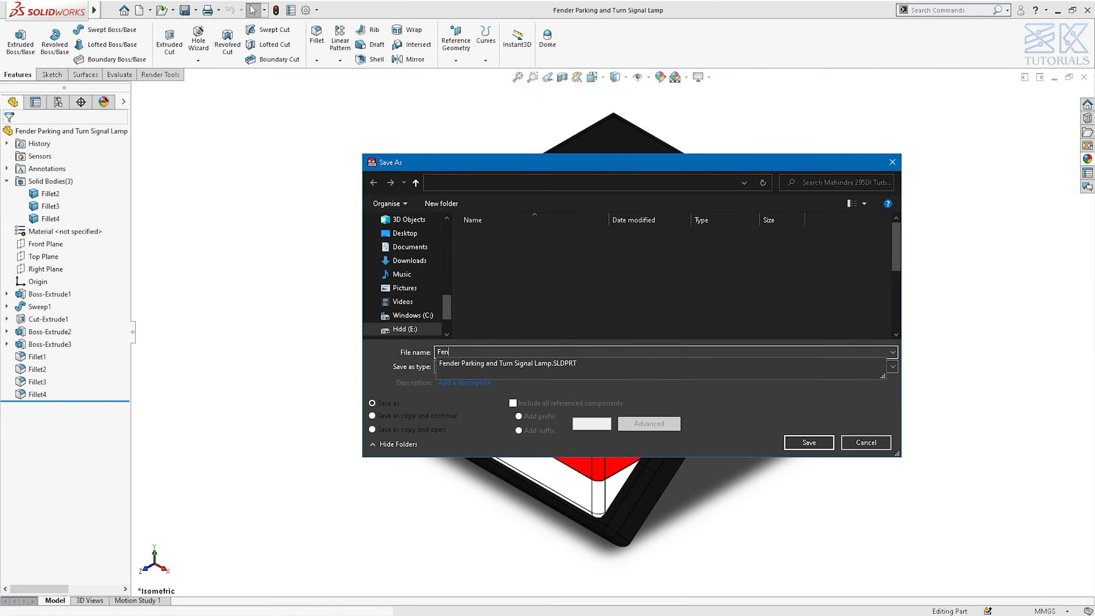
pyautogui.write('der Lamp')
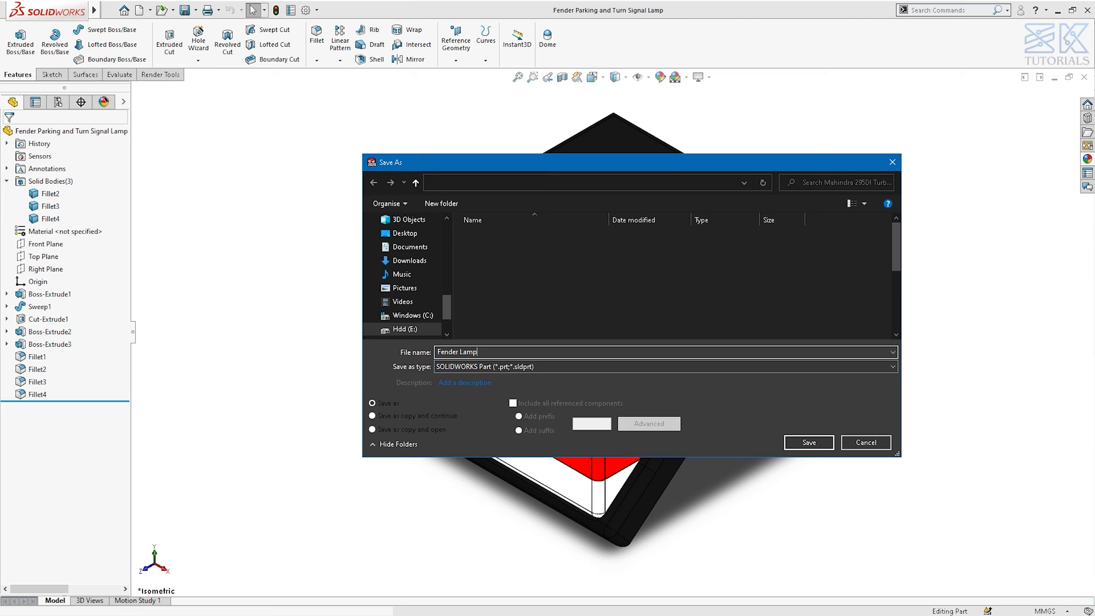
pyautogui.press('Return')
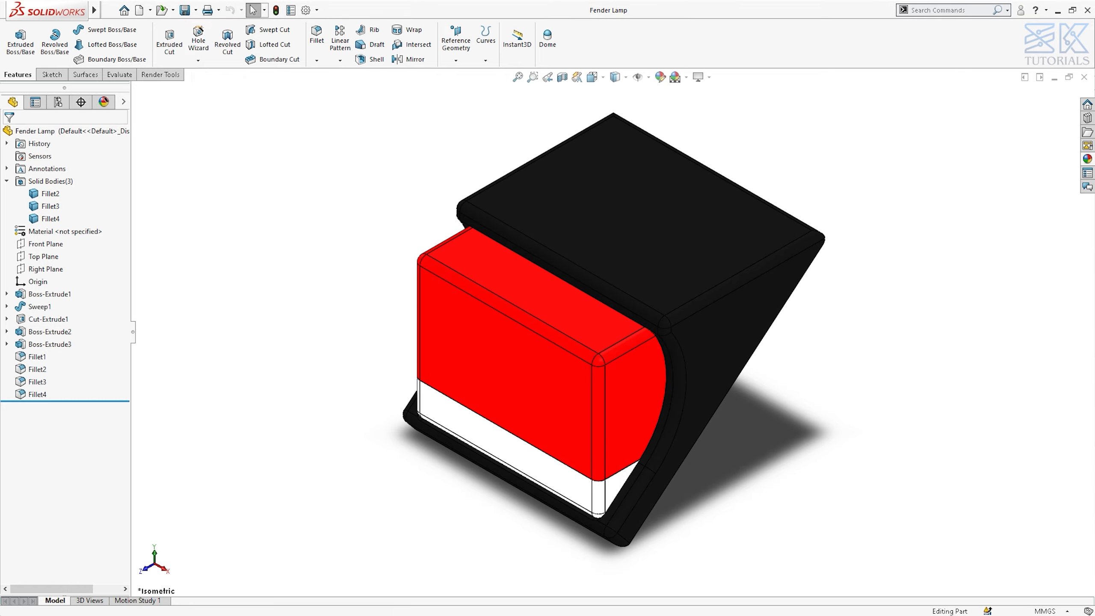
# Step: Delete the white lower lens extrusion together with its dependent fillet
pyautogui.click(454, 428)
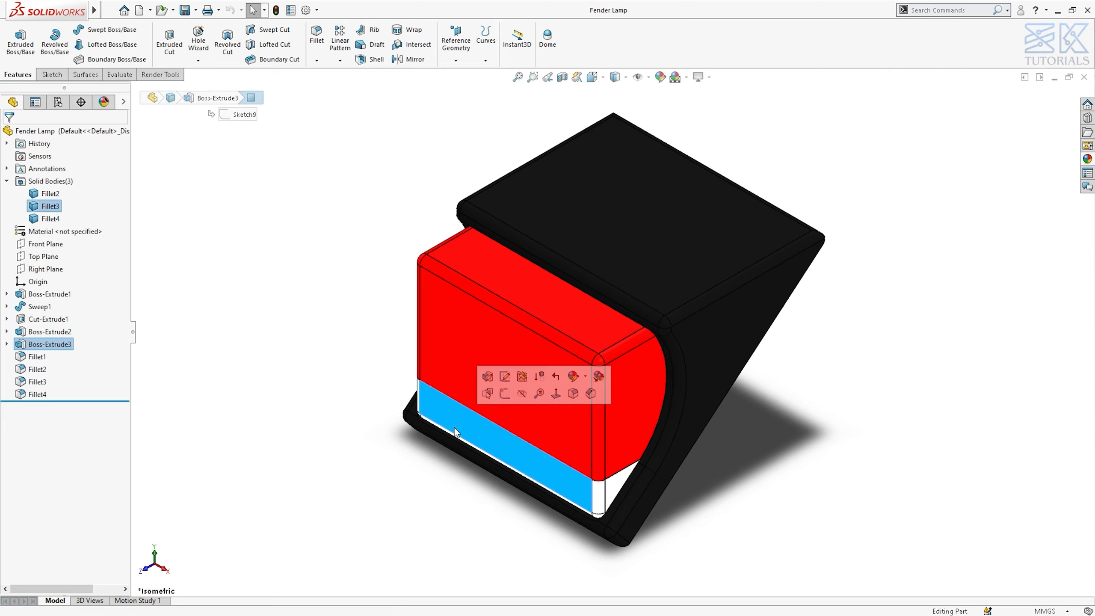
pyautogui.press('Delete')
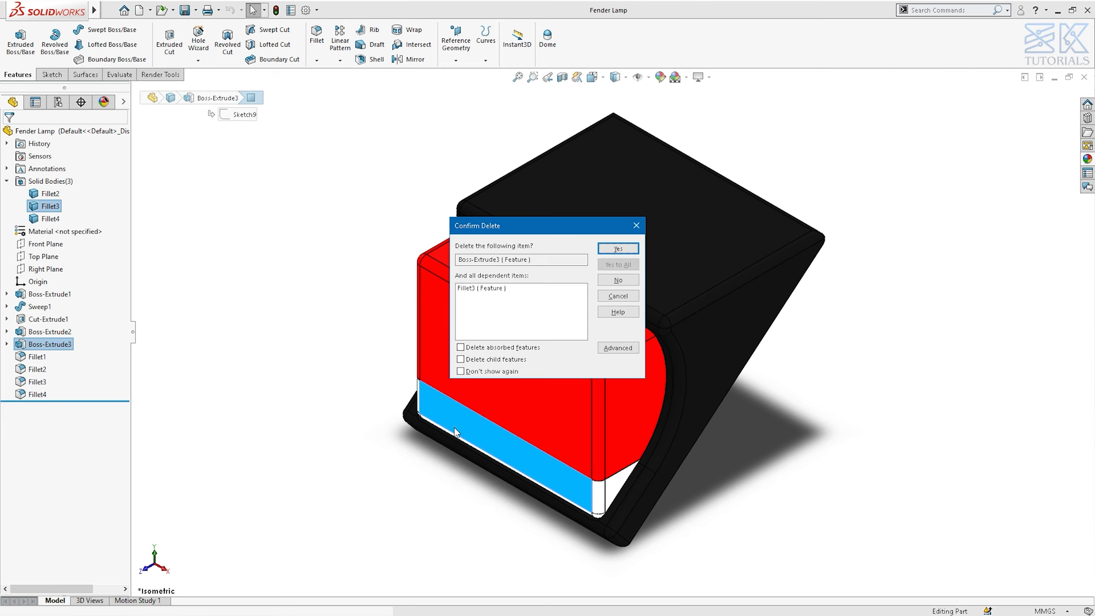
pyautogui.click(612, 249)
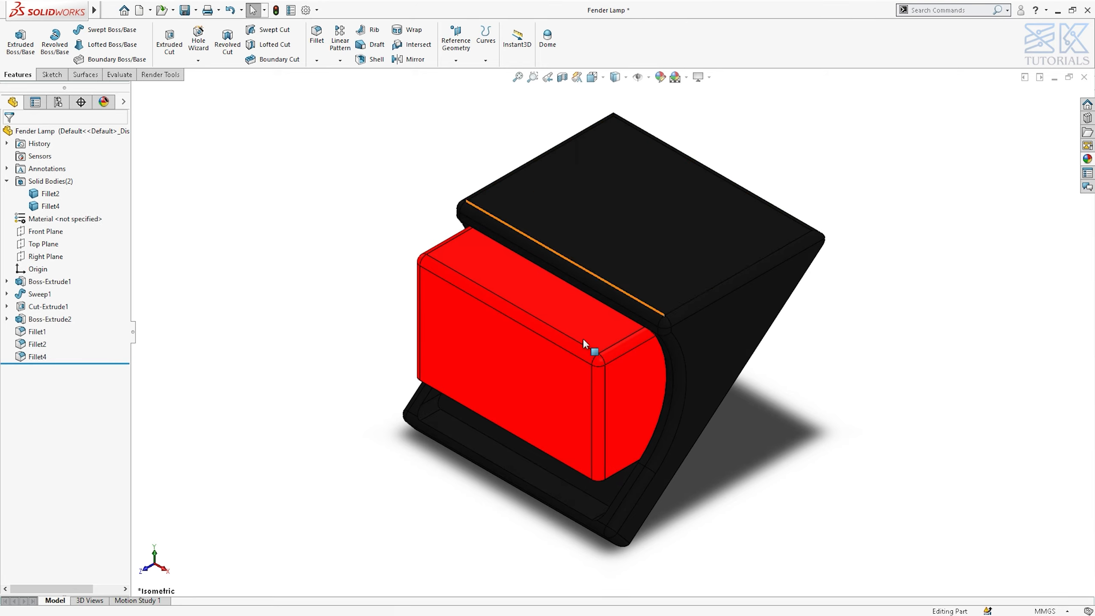
# Step: Edit the red lens block's profile sketch and delete its vertical height dimension
pyautogui.click(565, 413)
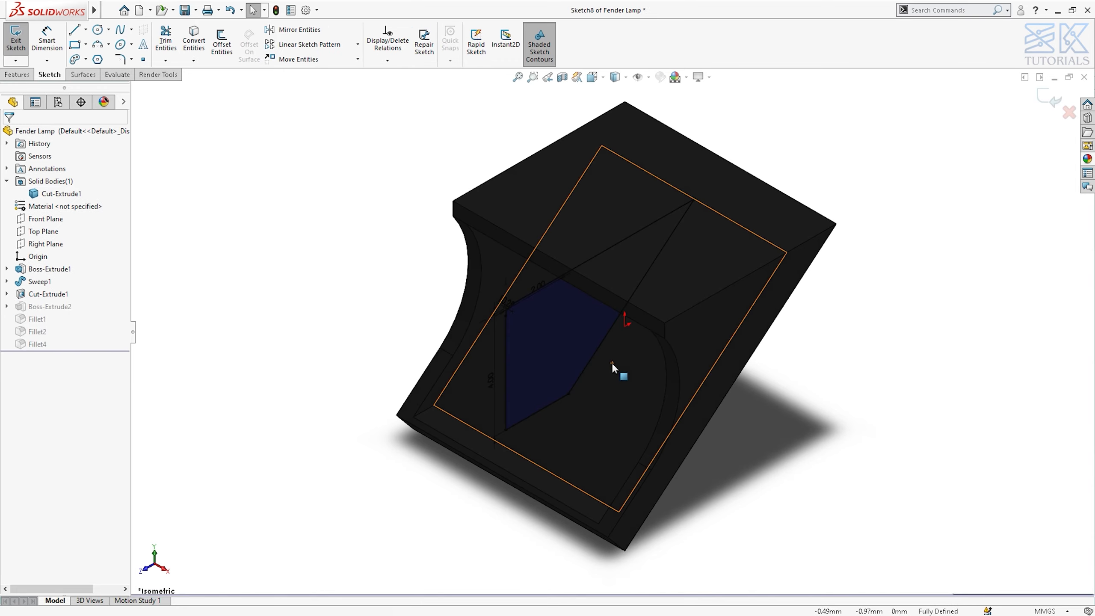
pyautogui.hotkey('ctrl', '8')
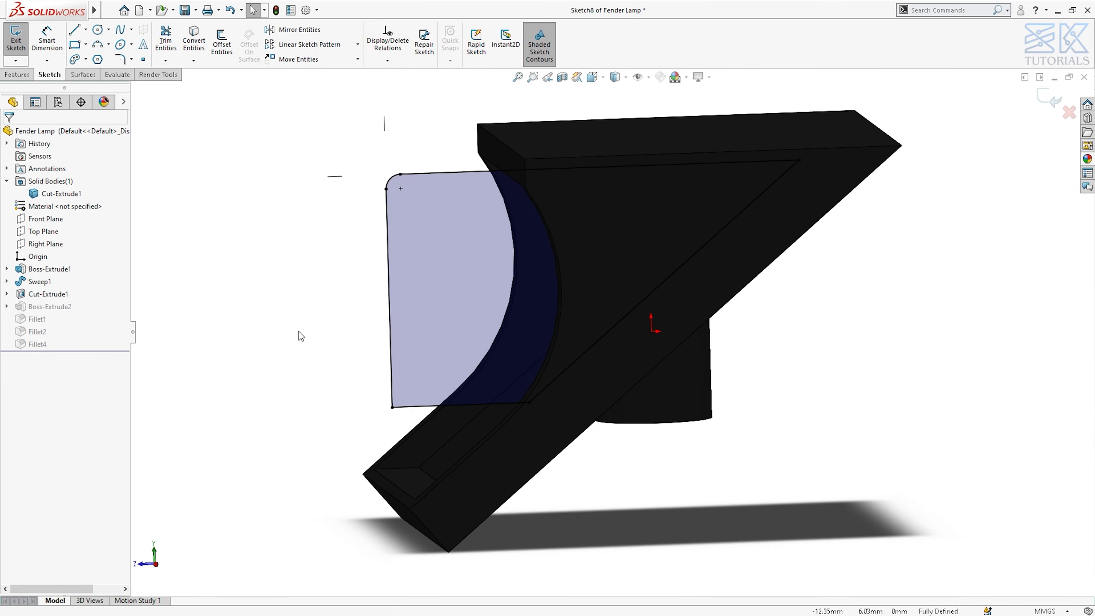
pyautogui.moveTo(349, 296); pyautogui.dragTo(312, 290)
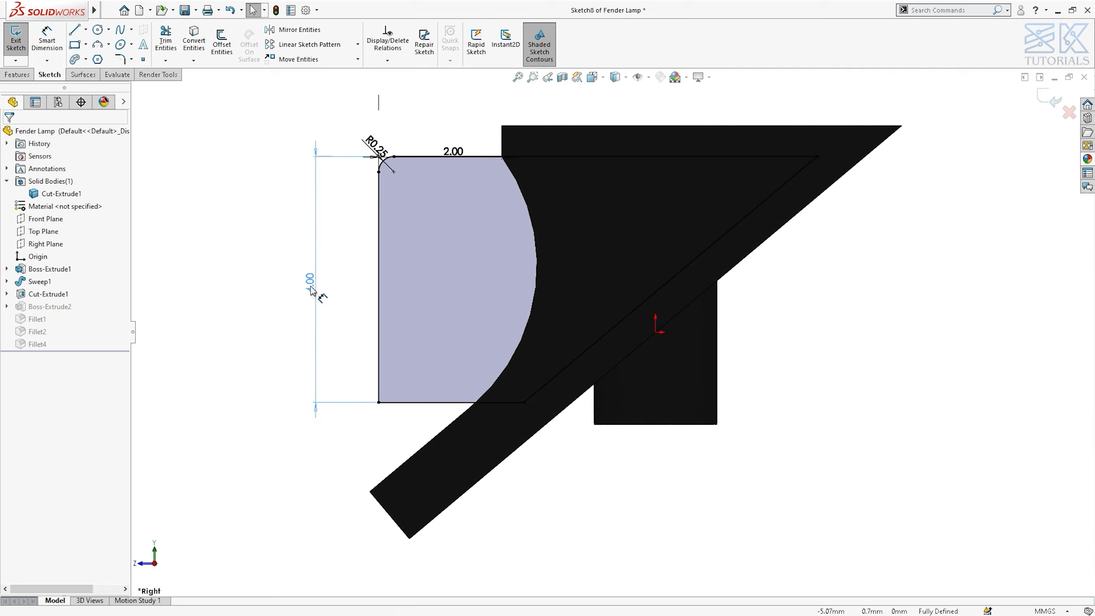
pyautogui.press('Delete')
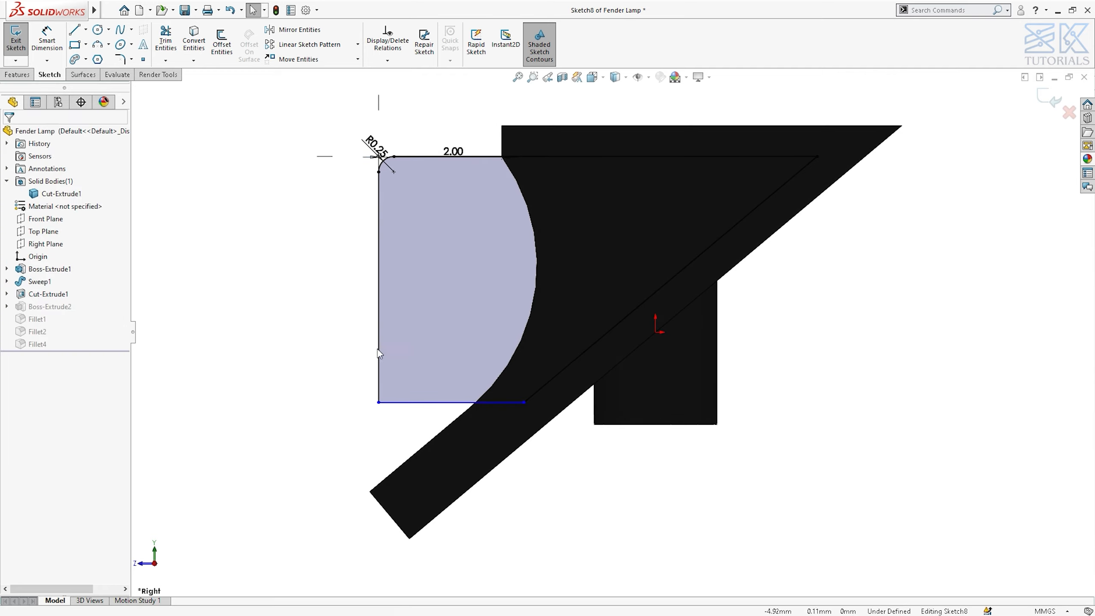
# Step: Make the lens profile's bottom line collinear with the housing cavity's lower inner face
pyautogui.click(417, 405)
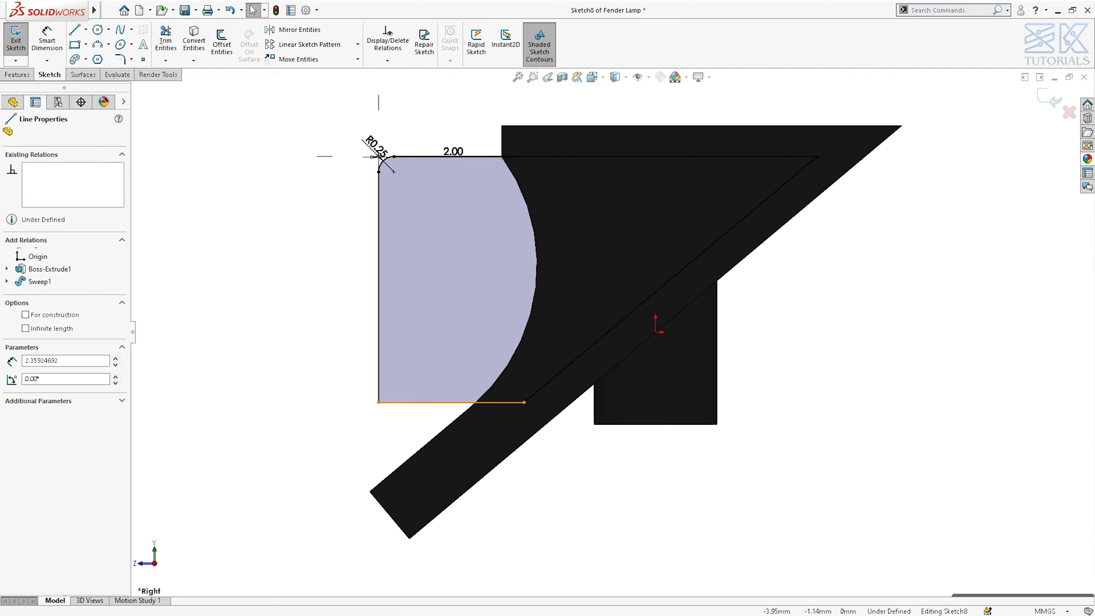
pyautogui.moveTo(417, 407); pyautogui.dragTo(431, 495, button='middle')
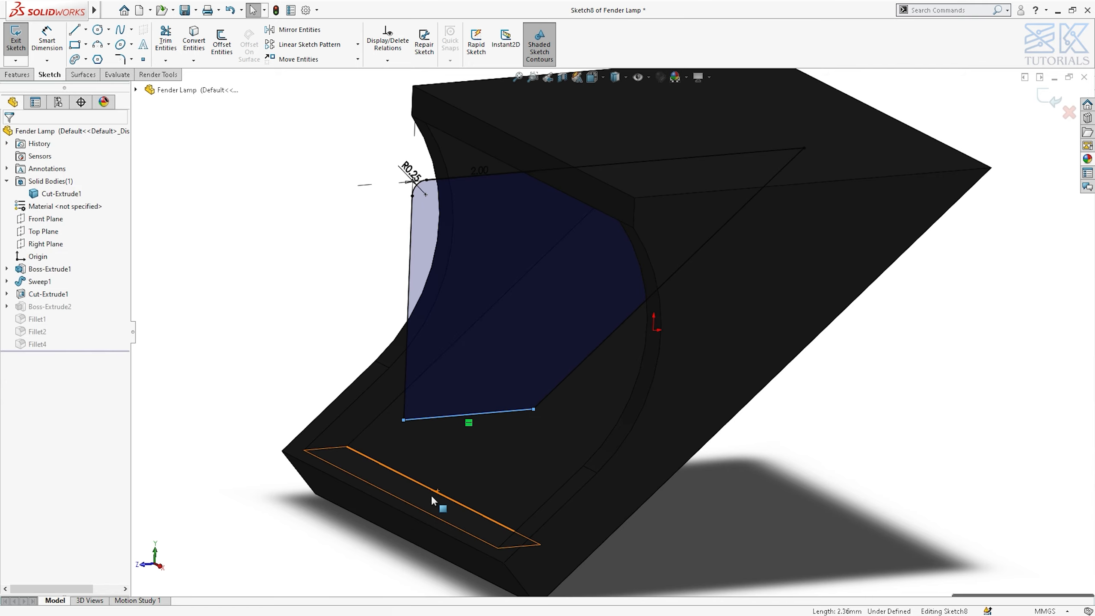
pyautogui.keyDown('ctrl'); pyautogui.click(431, 495); pyautogui.keyUp('ctrl')
pyautogui.click(465, 446)
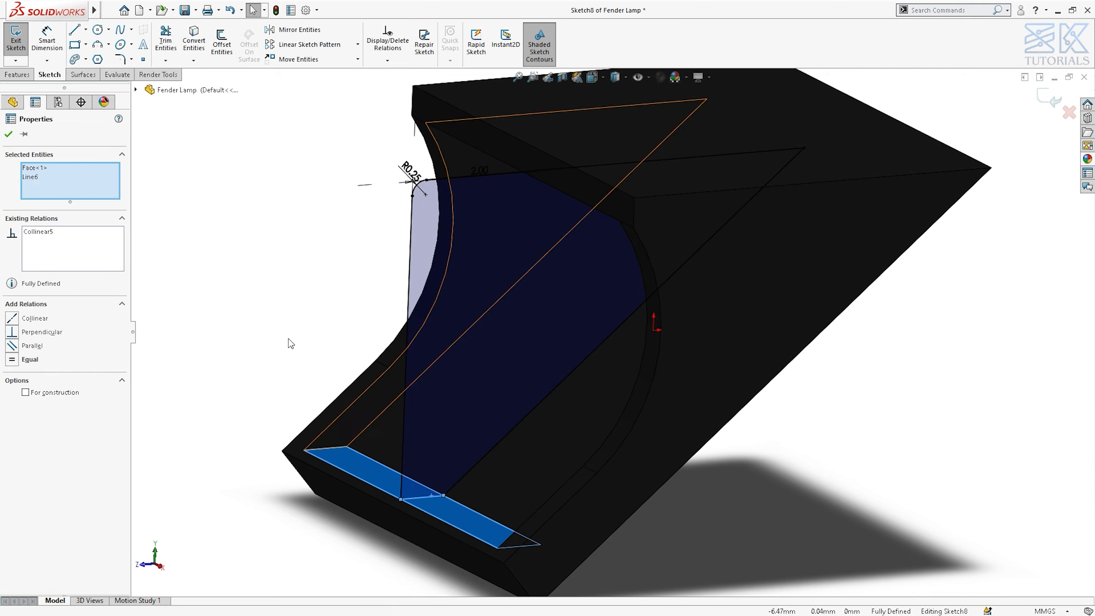
pyautogui.click(284, 285)
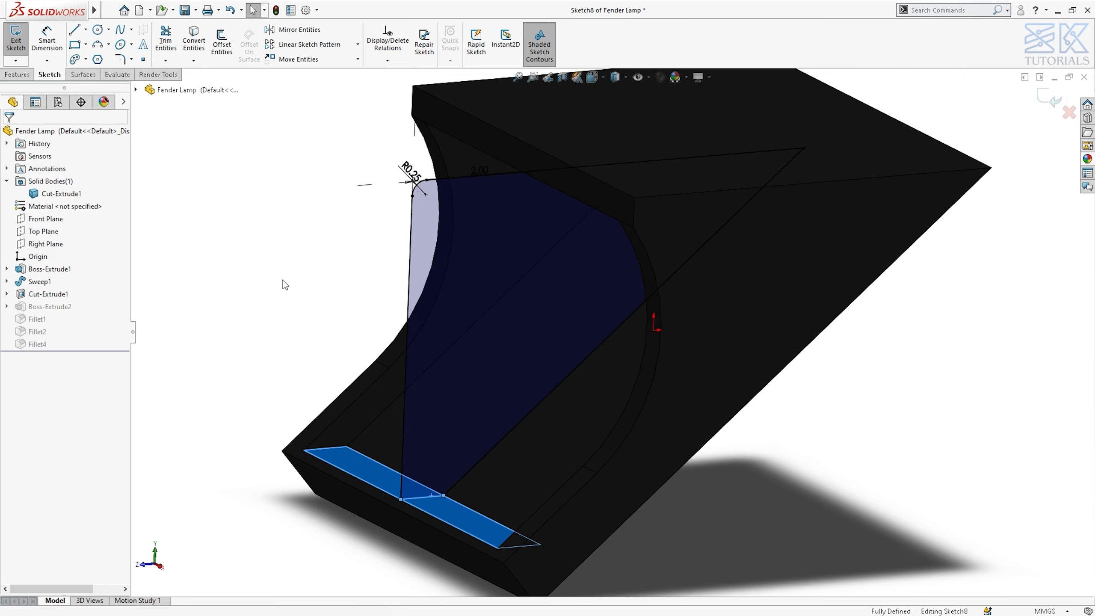
# Step: Round the lens profile's lower front corner with a 0.25 mm sketch fillet and finish the sketch
pyautogui.click(120, 60)
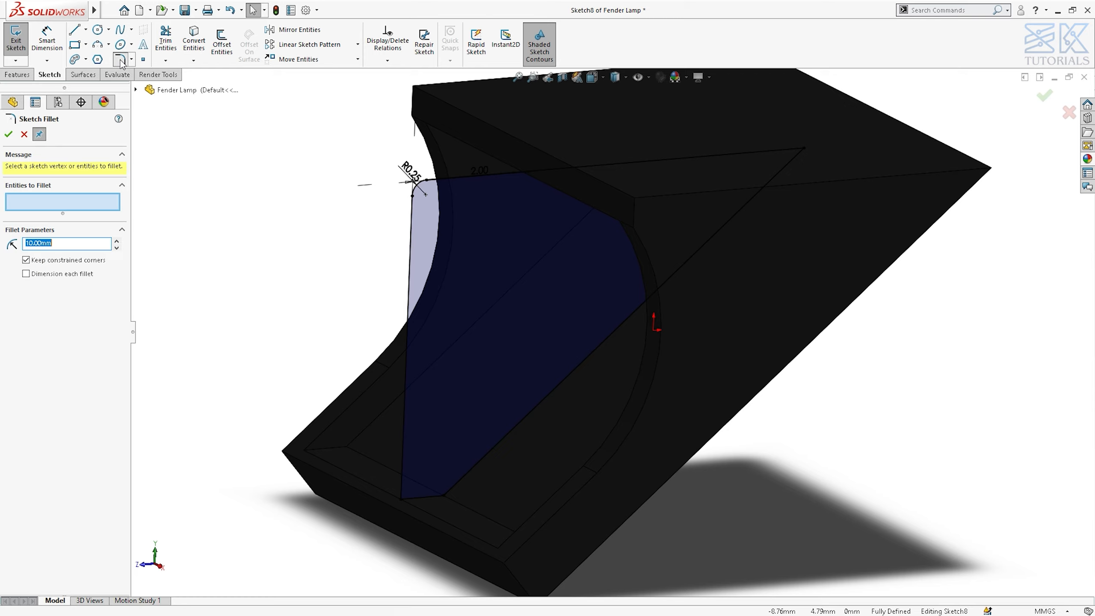
pyautogui.click(400, 499)
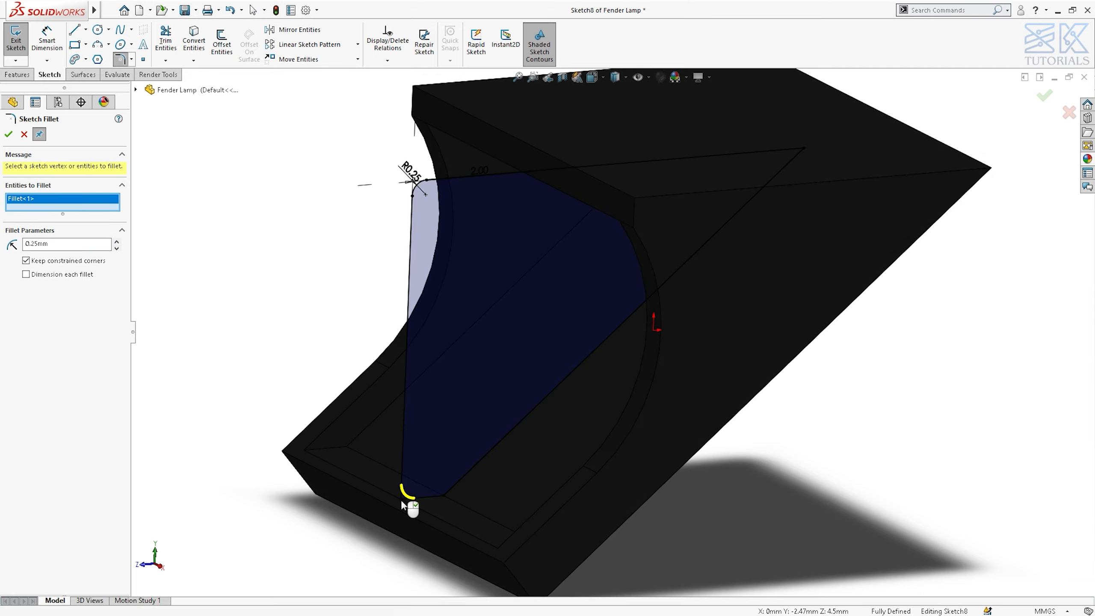
pyautogui.click(8, 134)
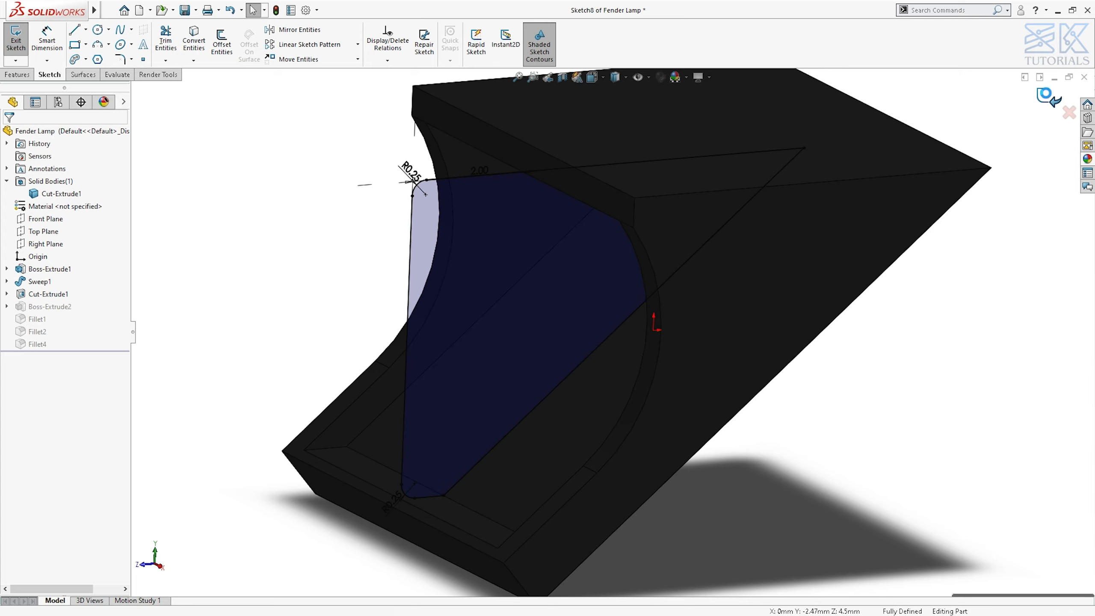
pyautogui.click(1048, 97)
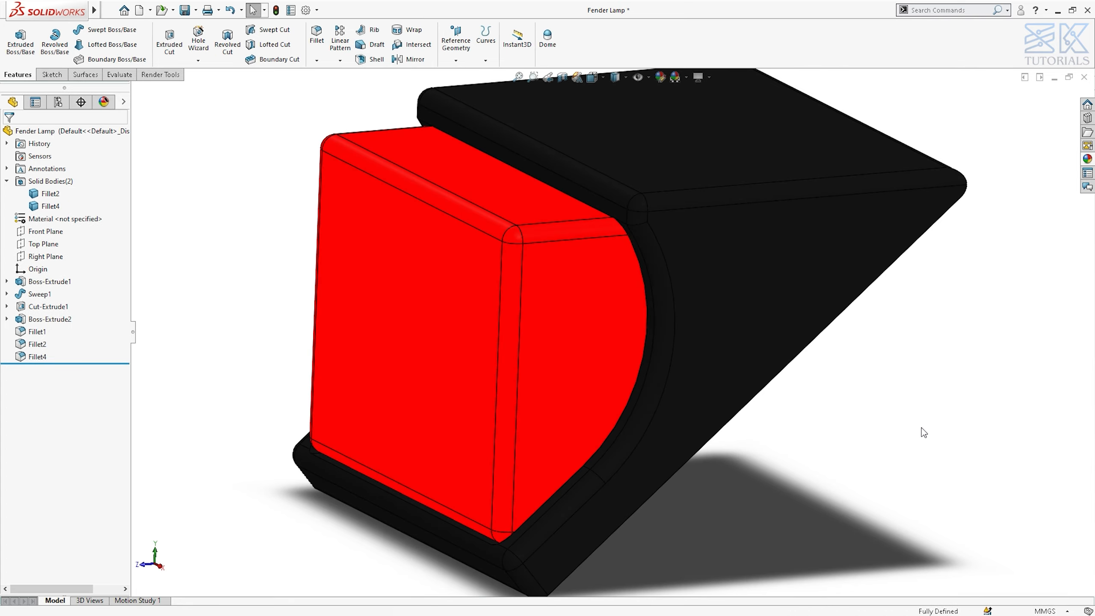
# Step: Apply the White LED appearance to the enlarged single lens body
pyautogui.hotkey('ctrl', '7')
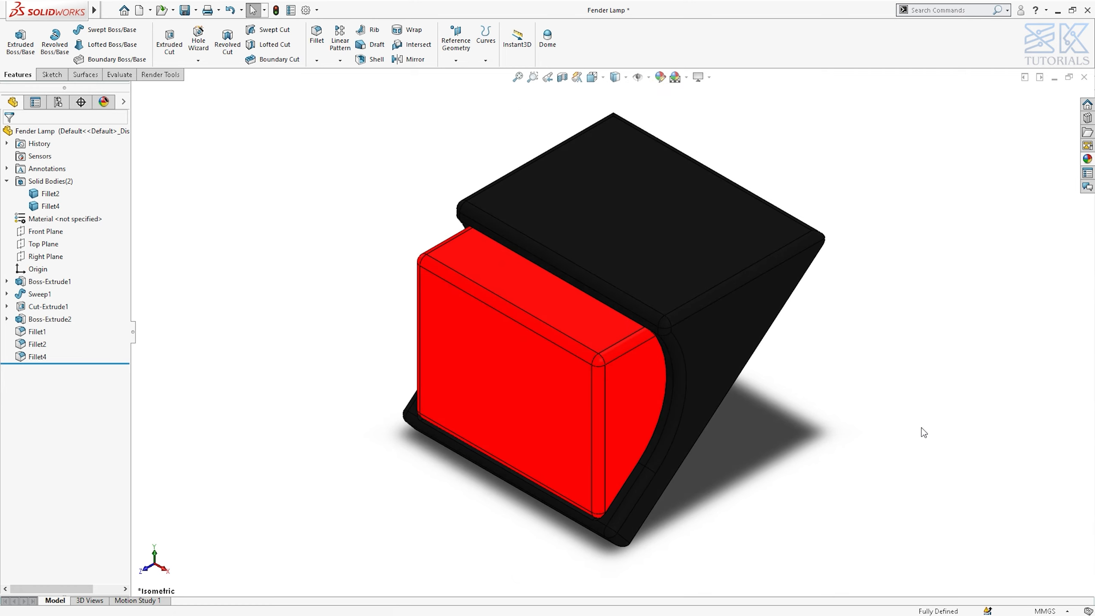
pyautogui.click(1091, 159)
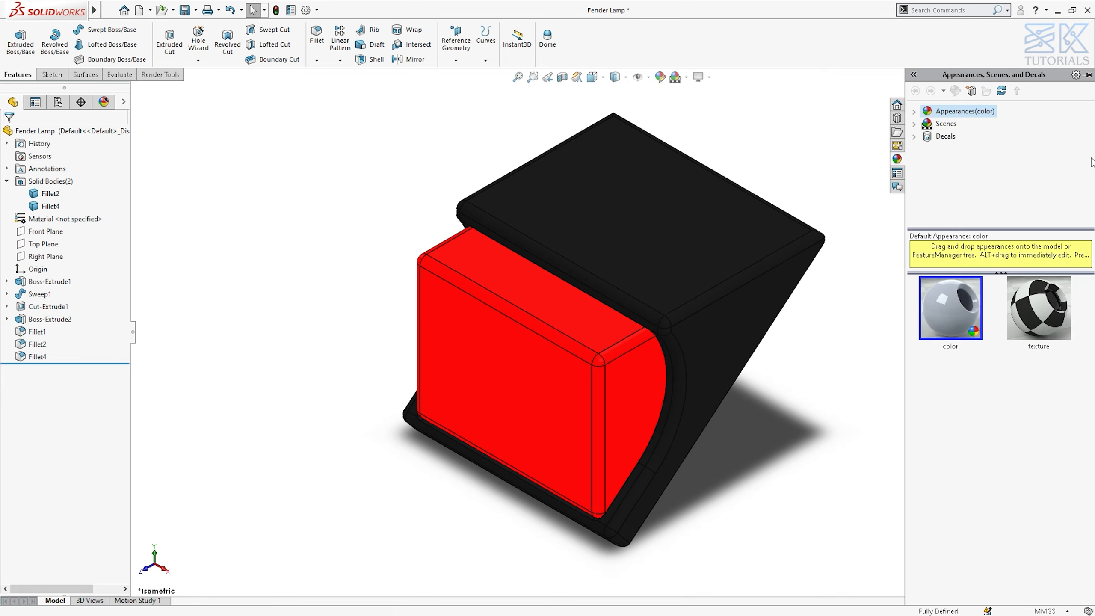
pyautogui.click(914, 111)
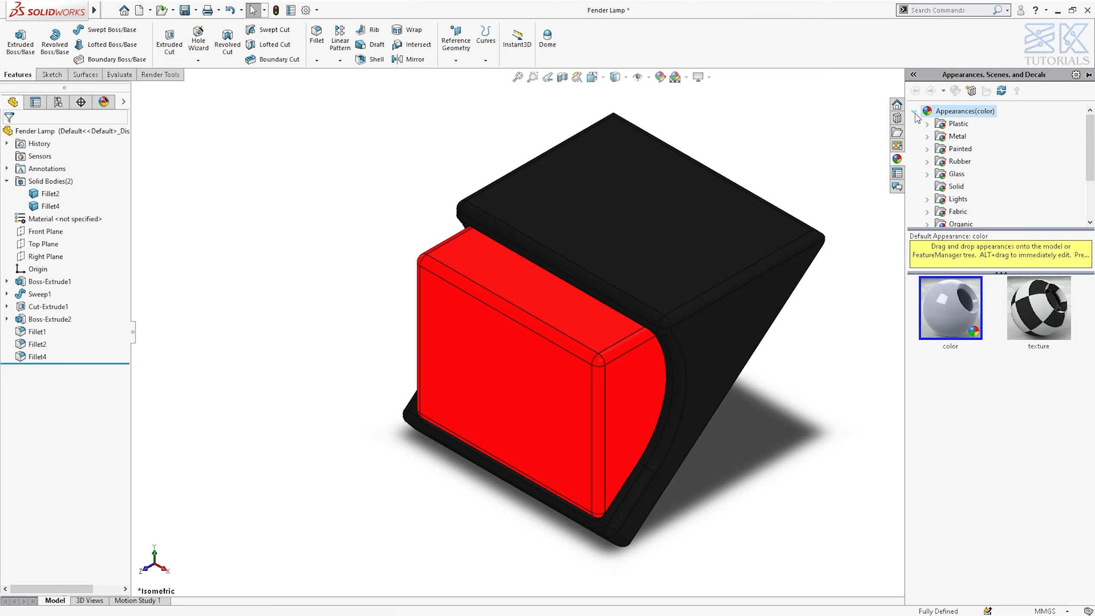
pyautogui.doubleClick(938, 200)
pyautogui.click(962, 174)
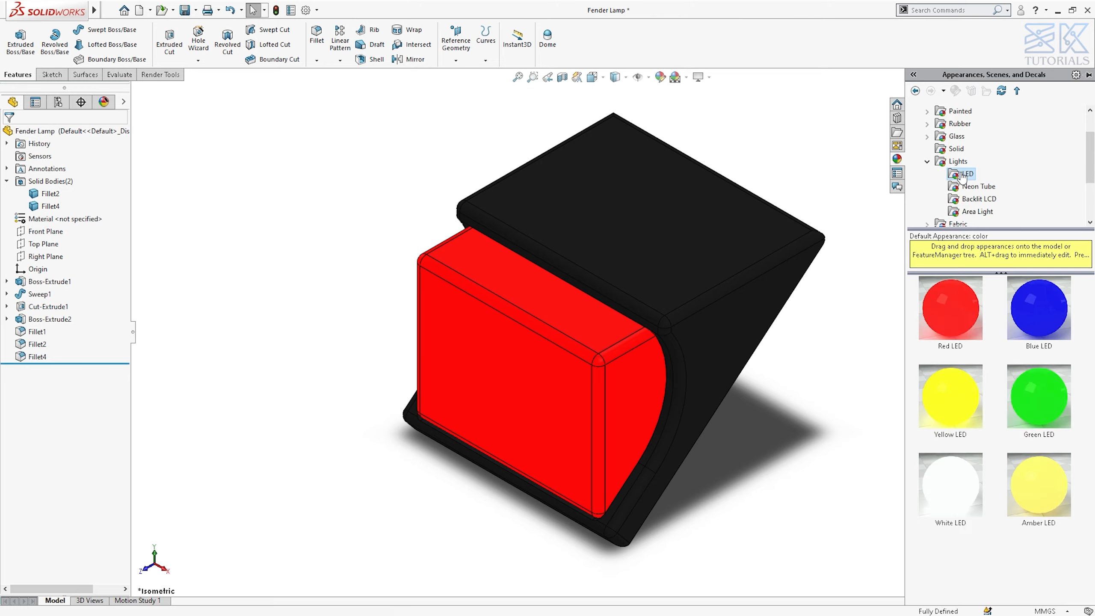
pyautogui.moveTo(951, 492); pyautogui.dragTo(544, 375)
pyautogui.click(544, 372)
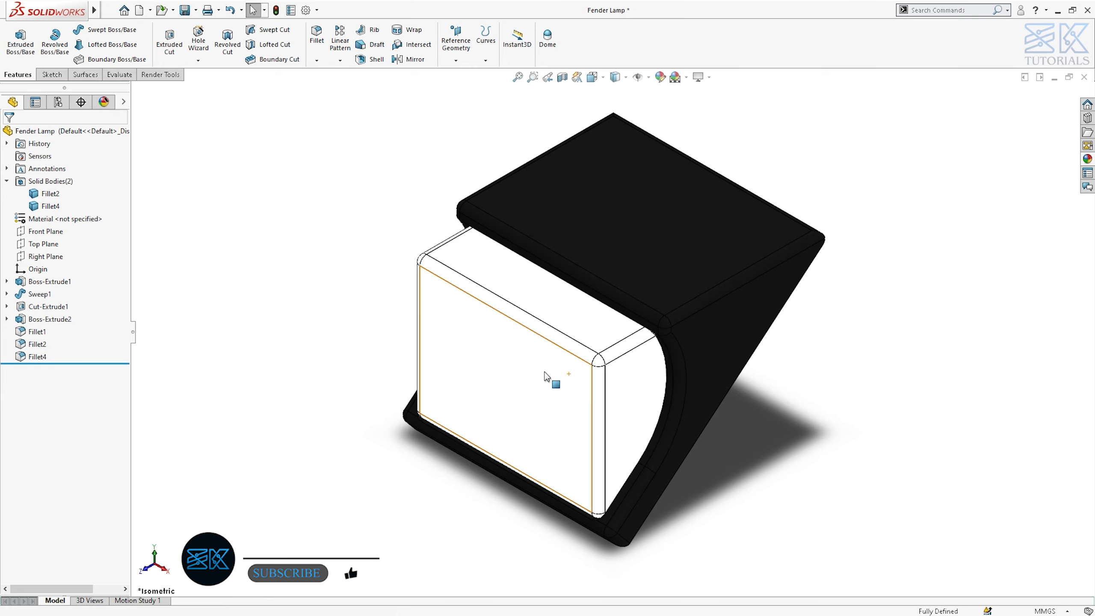